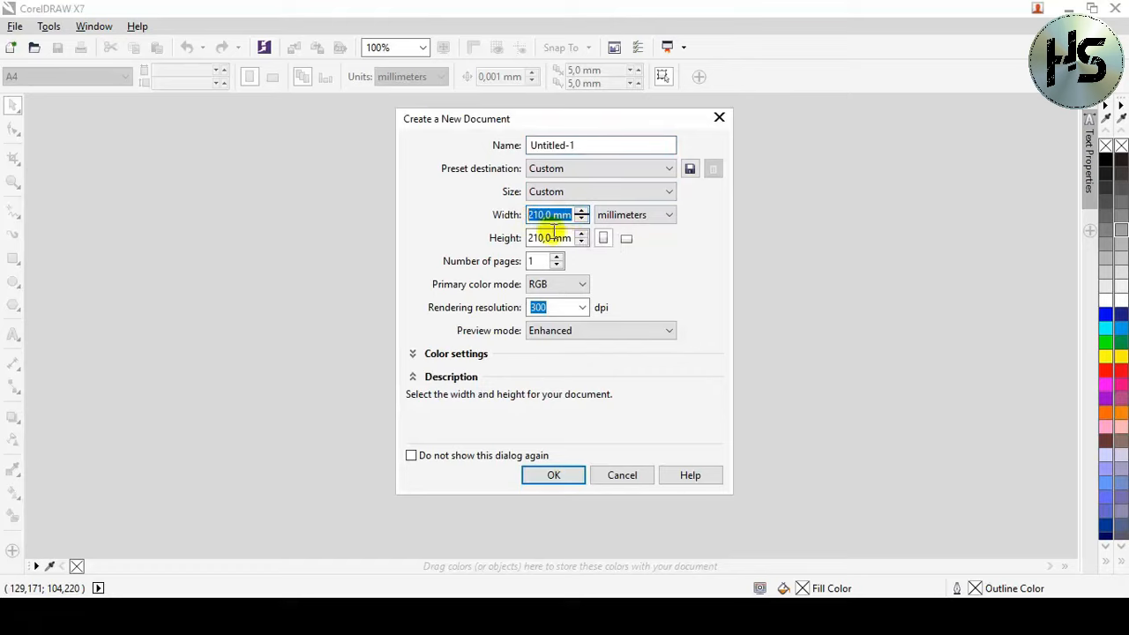
Step: Create a new one-page RGB document sized 210 by 210 mm at 300 dpi
left_click(570, 237)
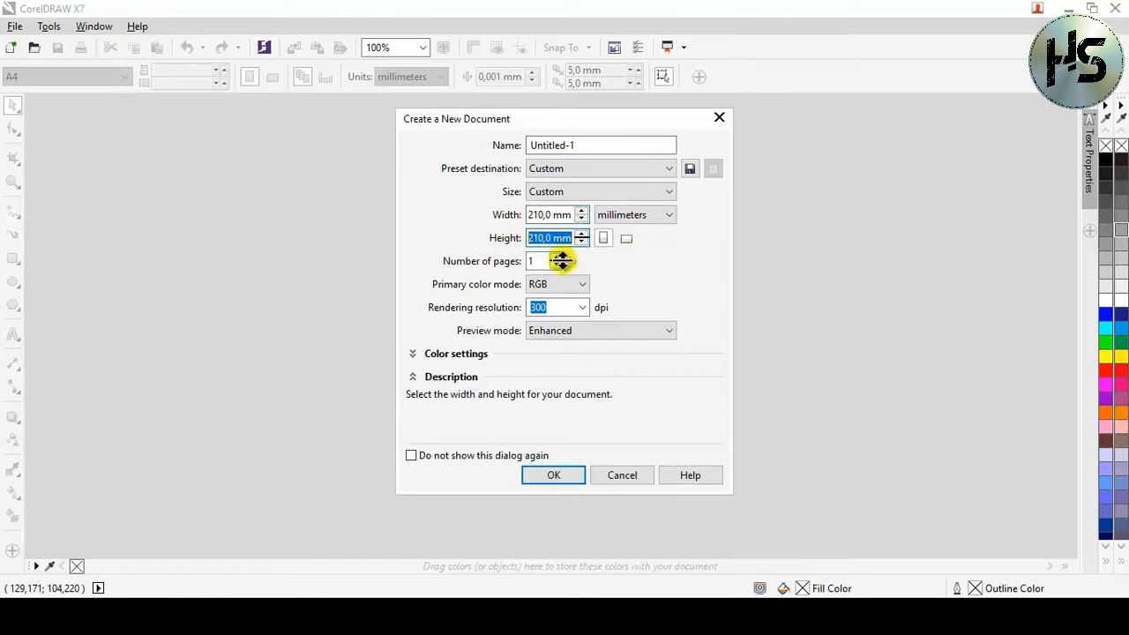
left_click(565, 307)
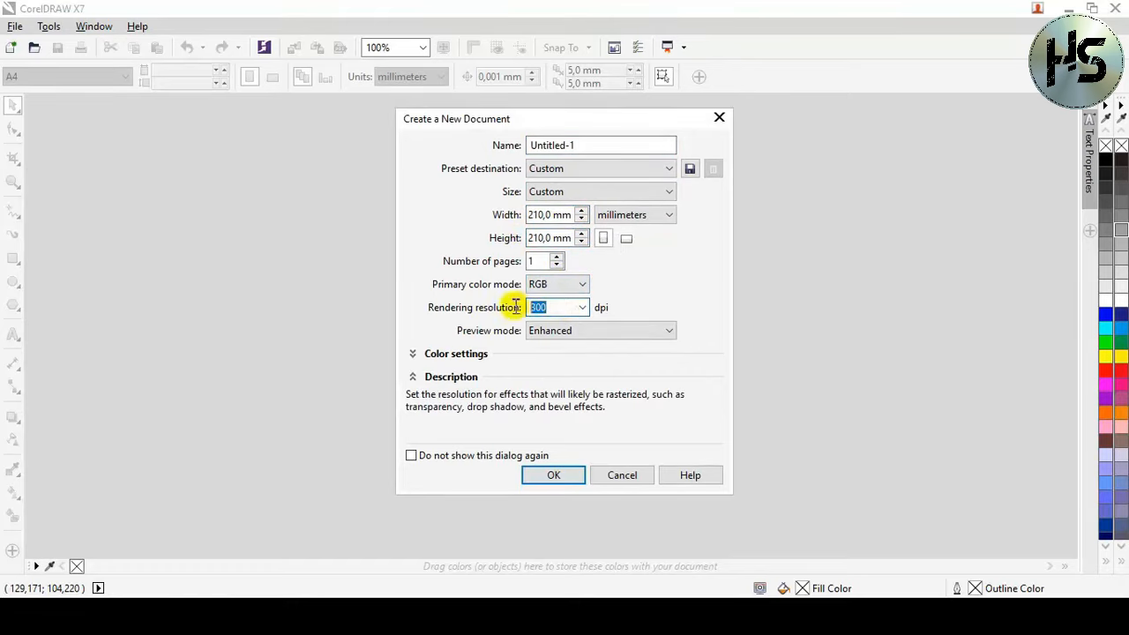
left_click(574, 476)
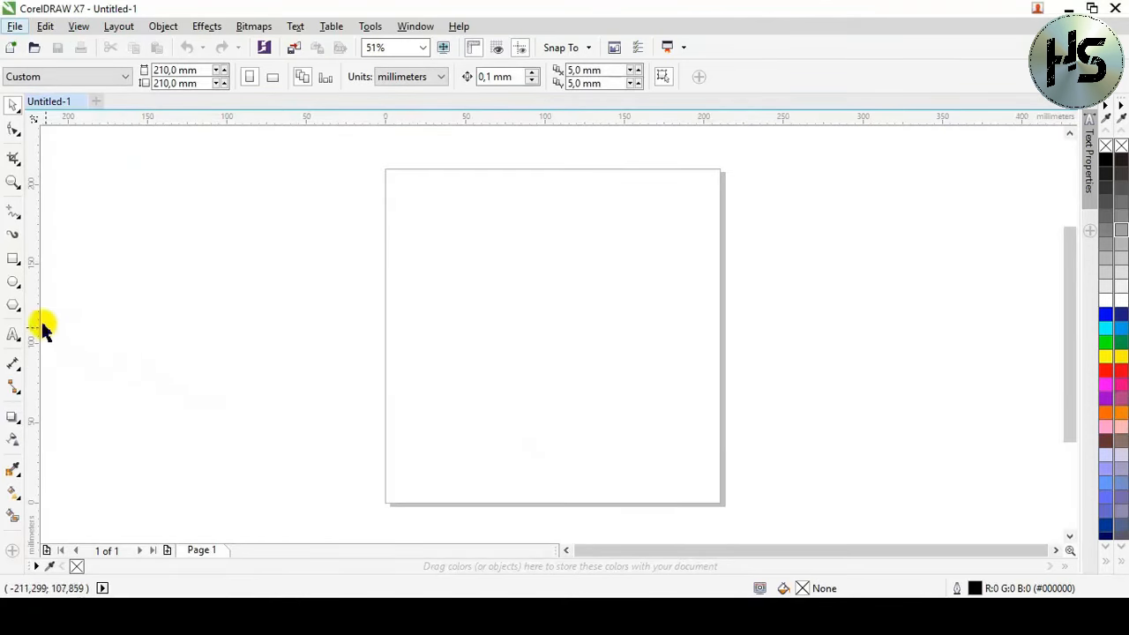
Step: Draw a circle about 144.5 mm in diameter and centre it on the page
left_click(15, 282)
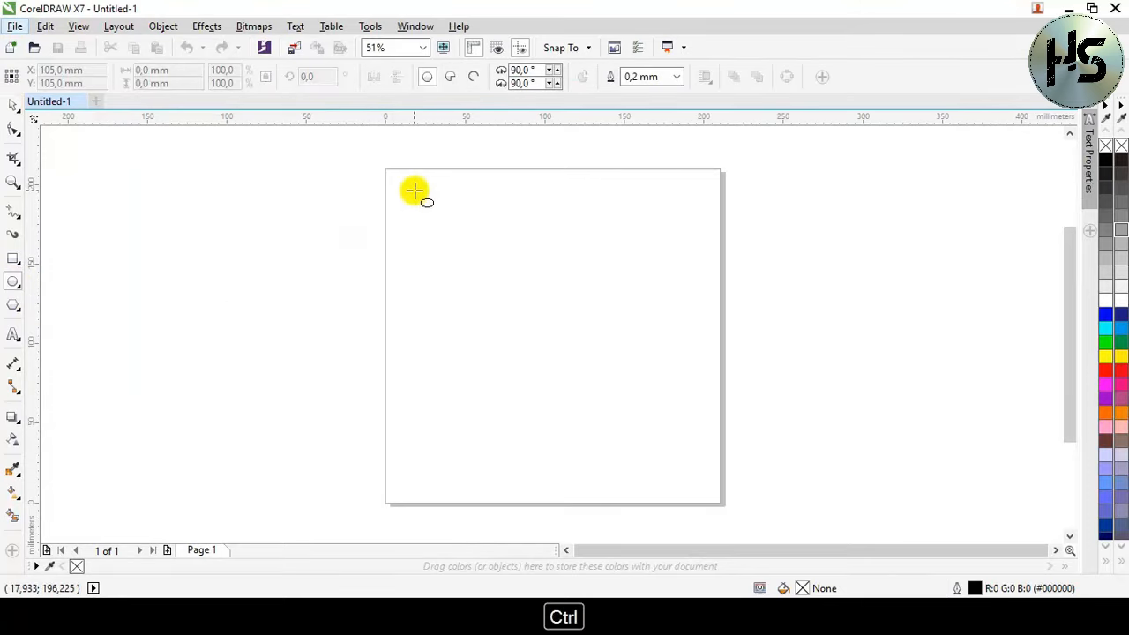
left_click_drag(333, 171, 554, 400)
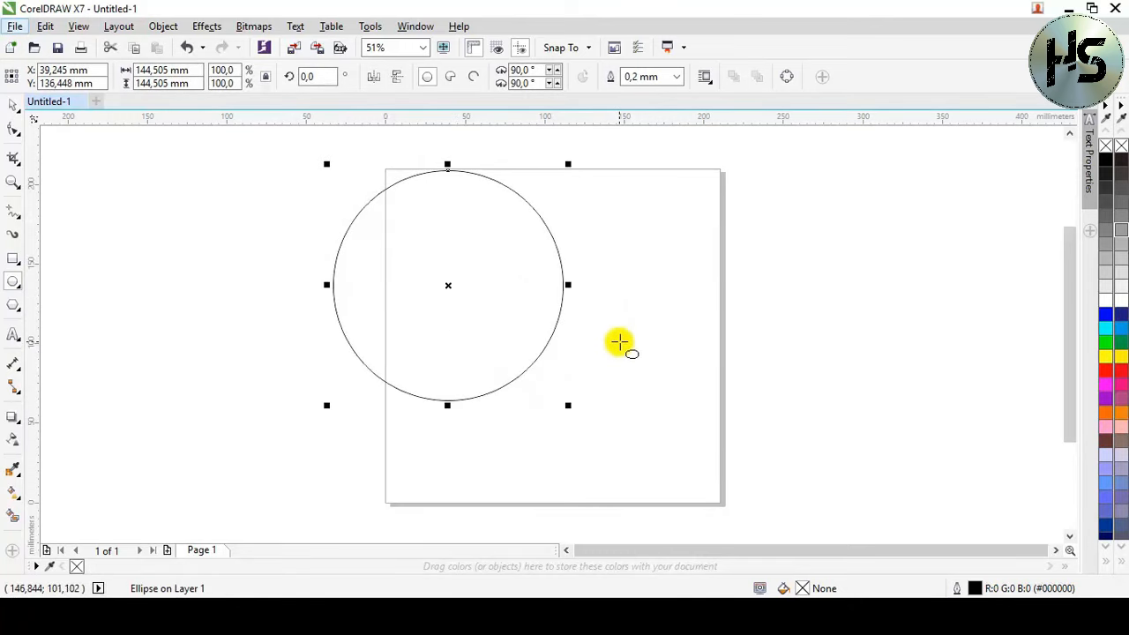
key("p")
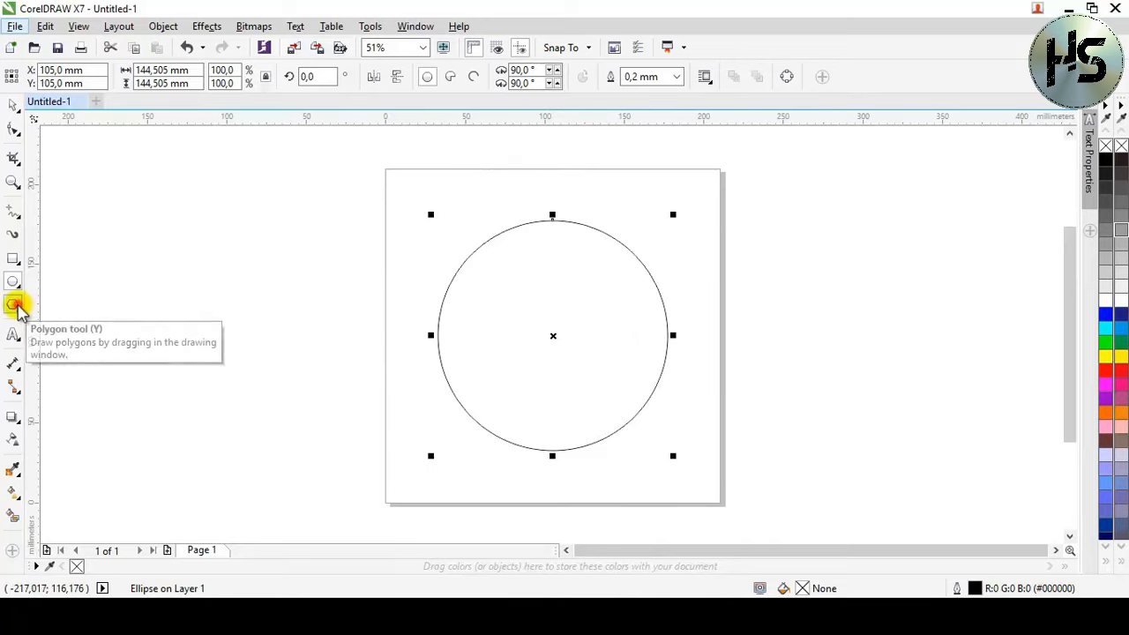
Step: Draw a 26-sided polygon about 160 by 162 mm and centre it on the page around the circle
left_click(14, 305)
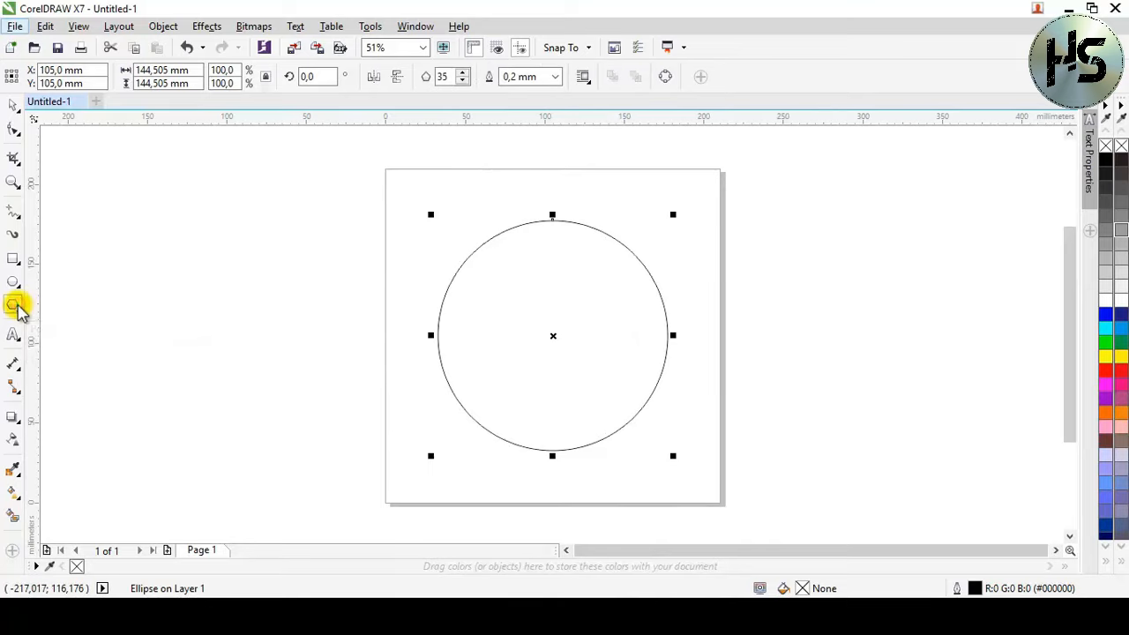
left_click(462, 81)
left_click(462, 81)
left_click(462, 81)
left_click(462, 81)
left_click(462, 81)
left_click(462, 81)
left_click(462, 81)
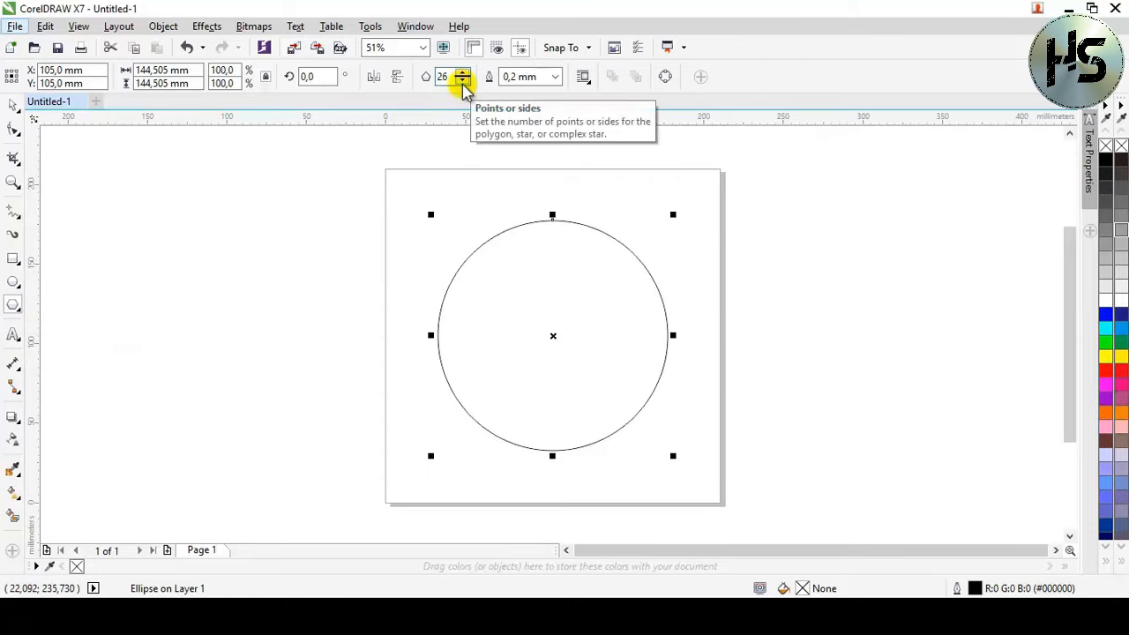
left_click_drag(407, 187, 663, 431)
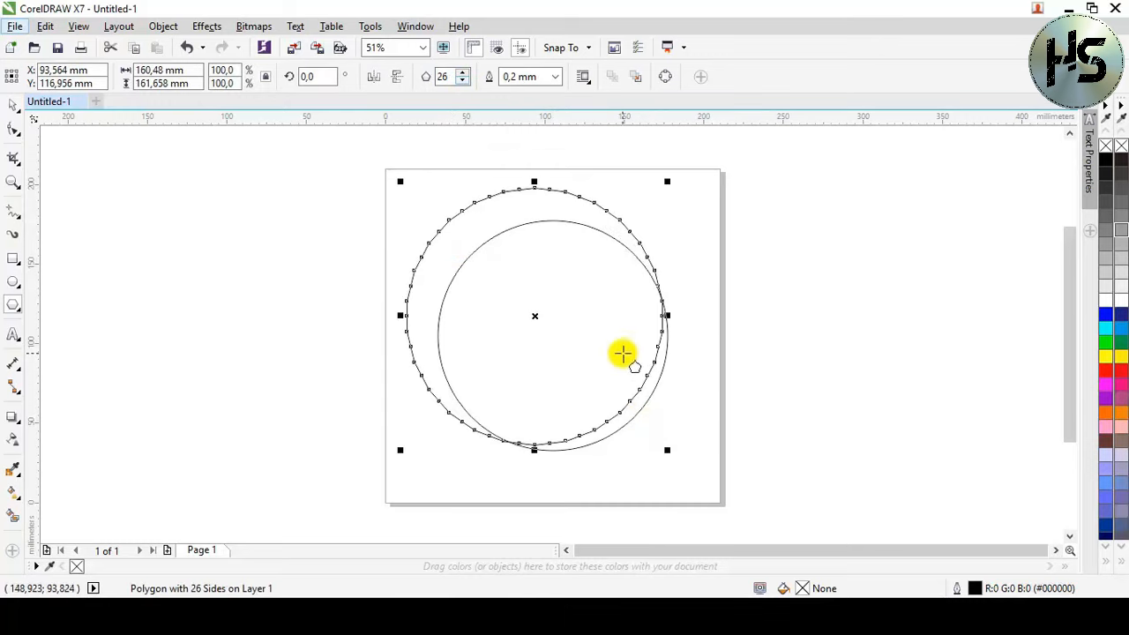
key("p")
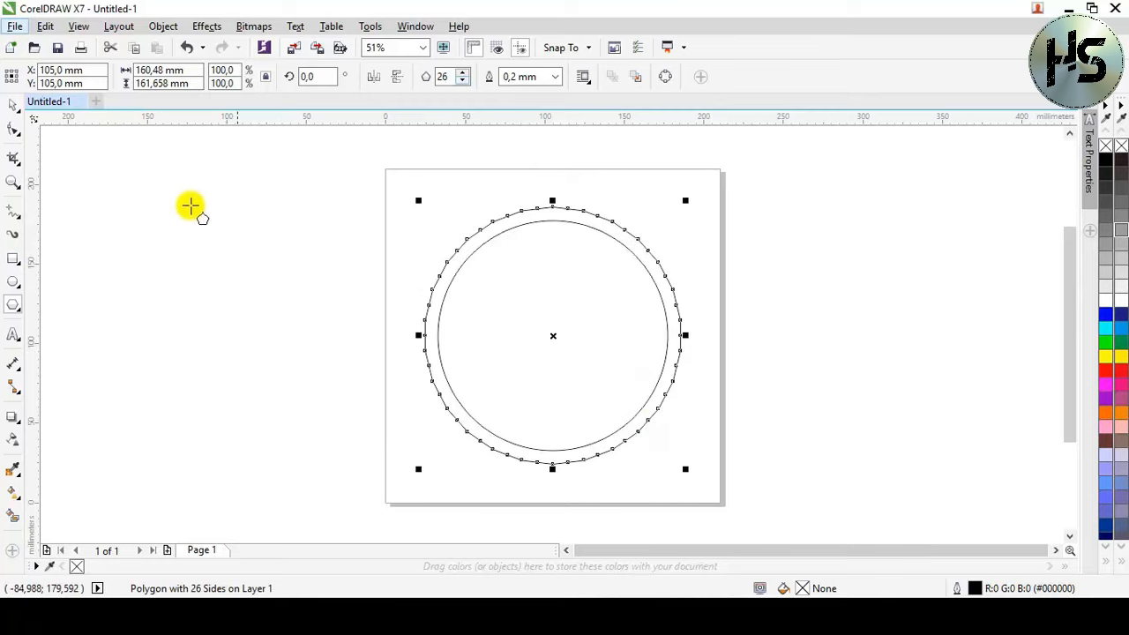
Step: Reshape the polygon into a zigzag ring by moving a side's midpoint node inward to just outside the circle
left_click(15, 129)
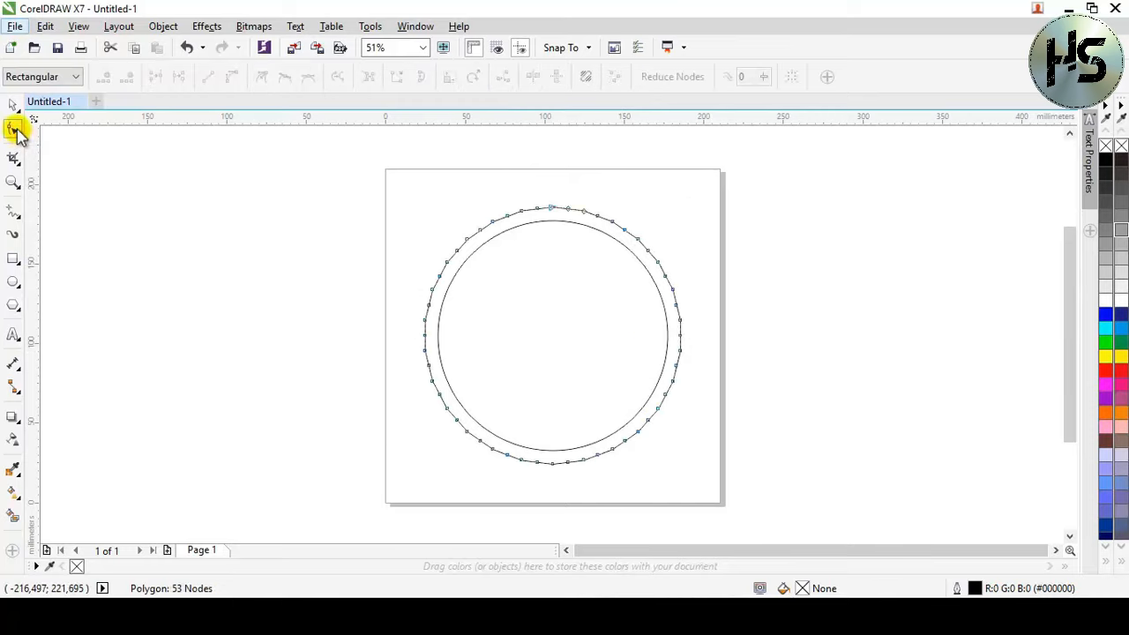
left_click(482, 234)
left_click_drag(483, 236, 486, 240)
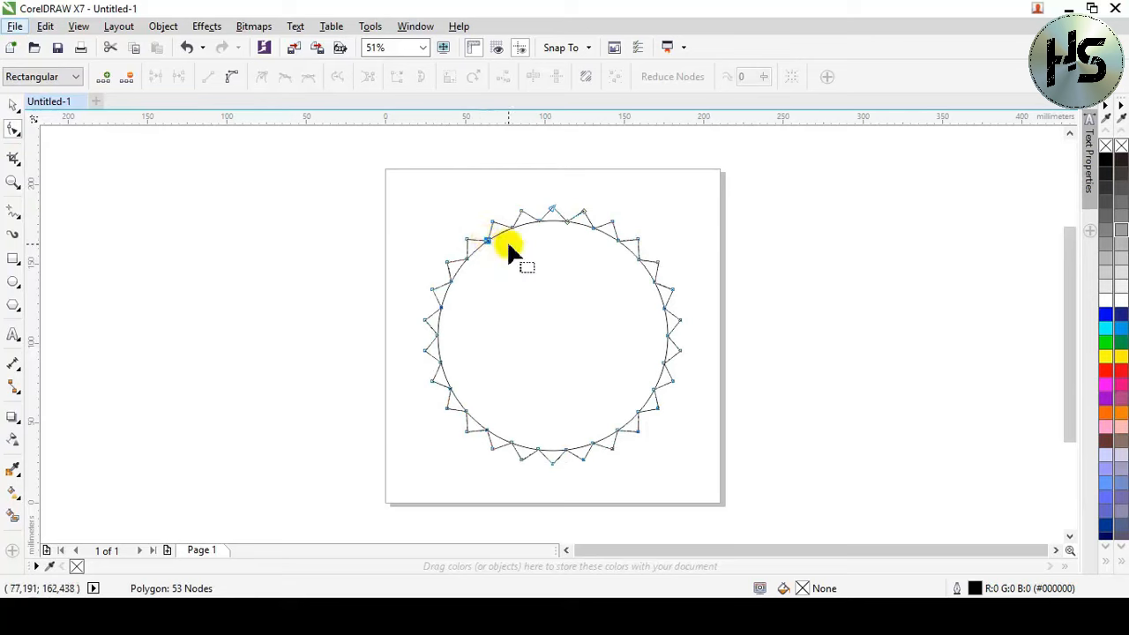
scroll(486, 244, "up", 3)
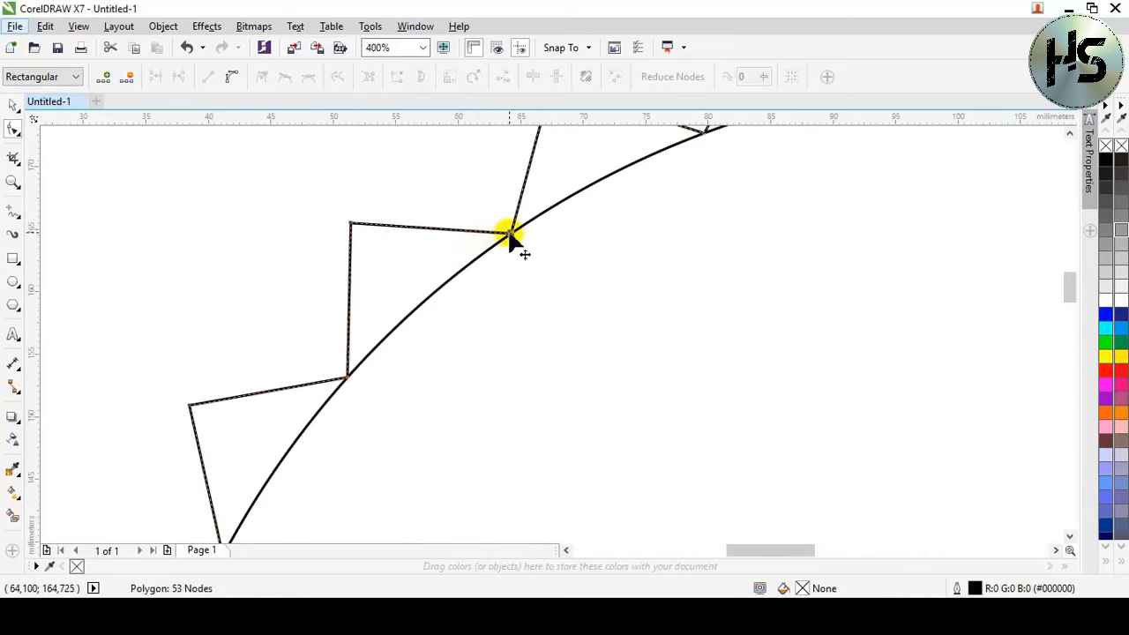
left_click_drag(510, 235, 492, 212)
scroll(555, 252, "down", 2)
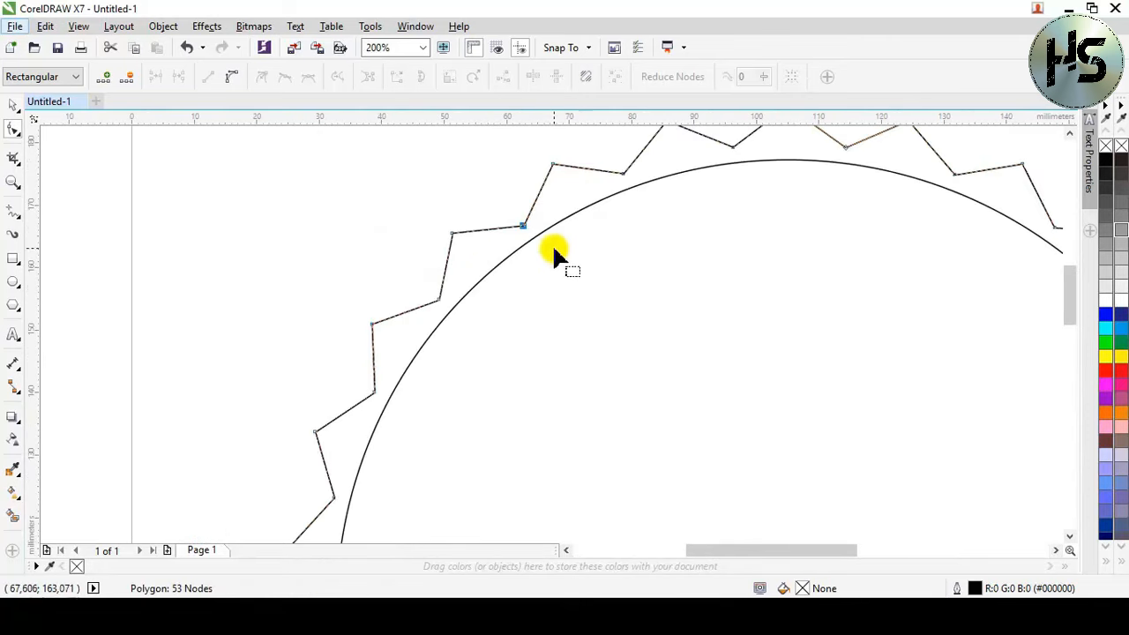
scroll(638, 300, "down", 1)
left_click_drag(650, 315, 552, 247)
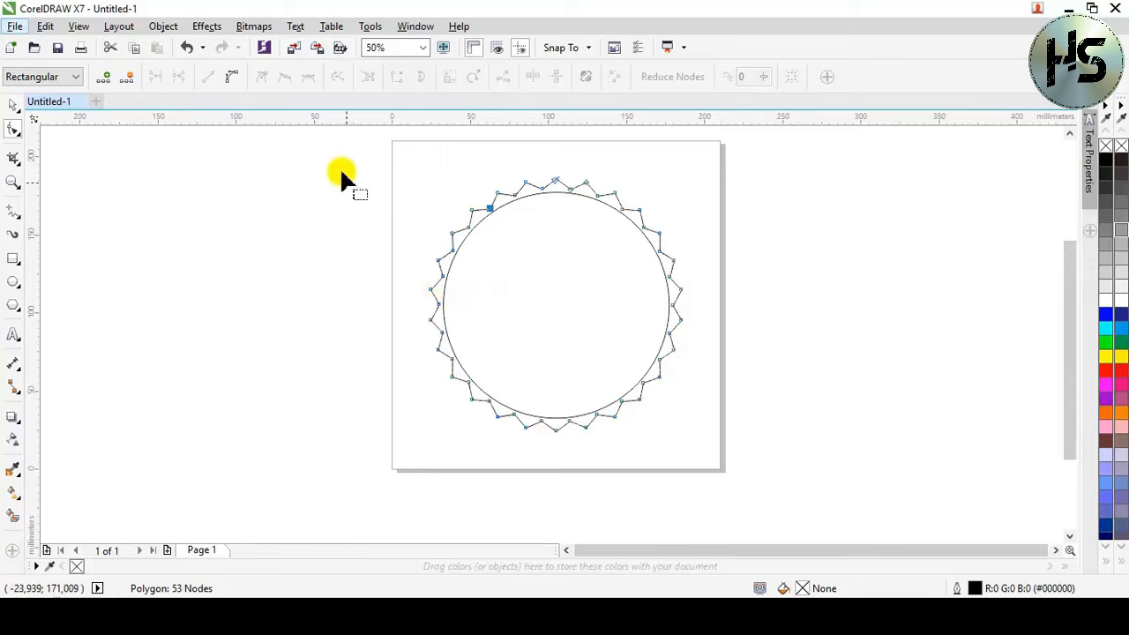
Step: Convert the zigzag's segments to curves and make the selected nodes smooth to form a wavy edge
left_click_drag(523, 202, 792, 451)
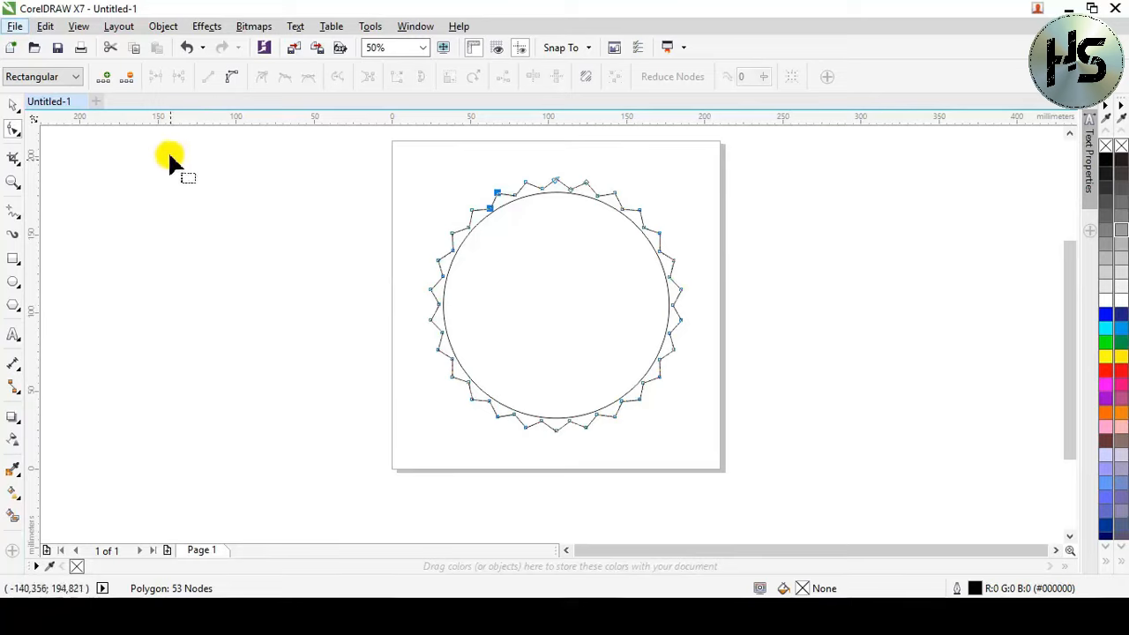
left_click(233, 81)
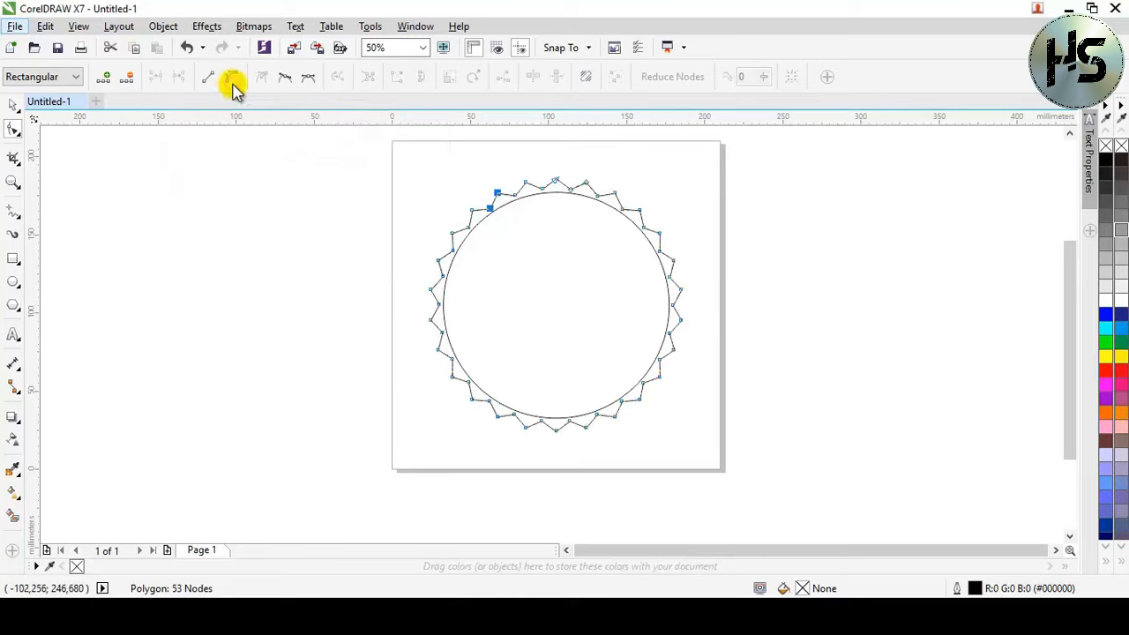
left_click(284, 84)
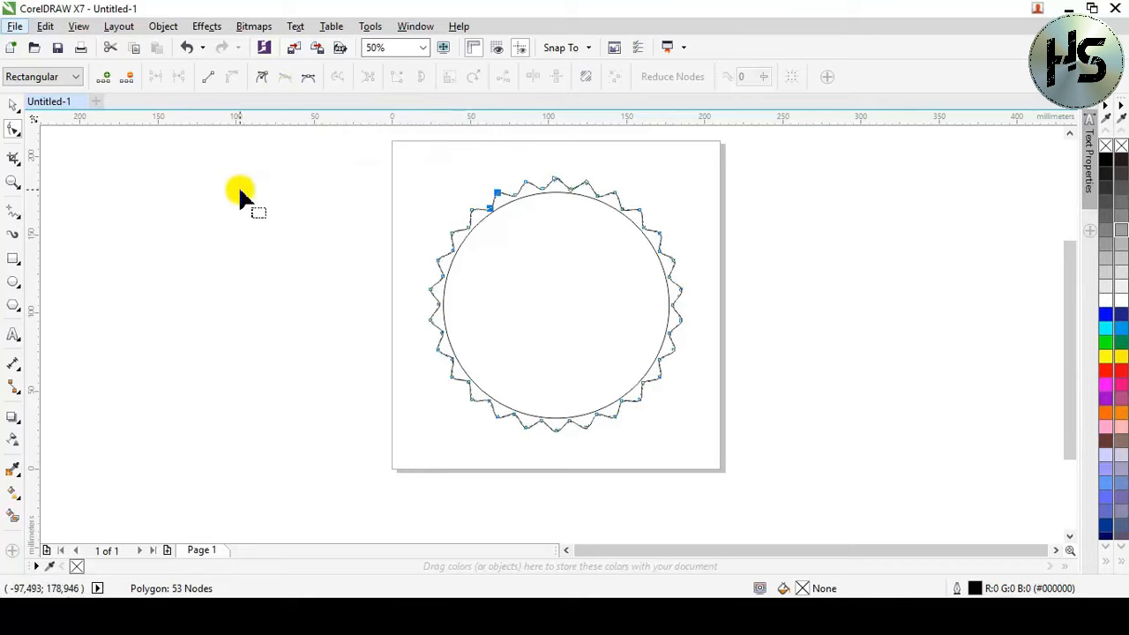
left_click(14, 107)
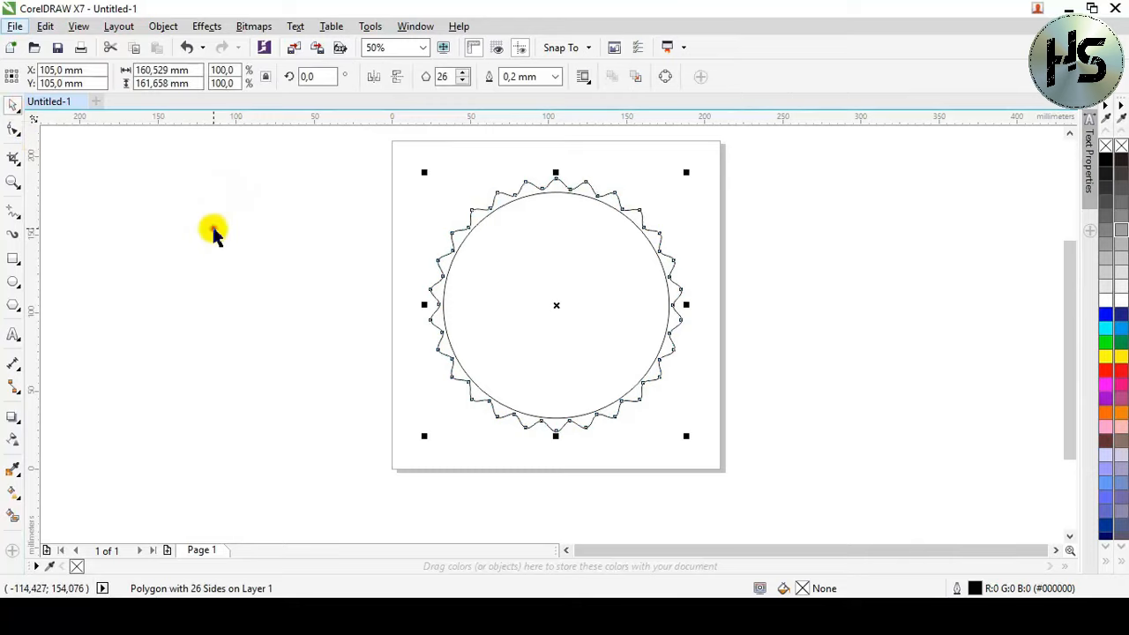
left_click(212, 232)
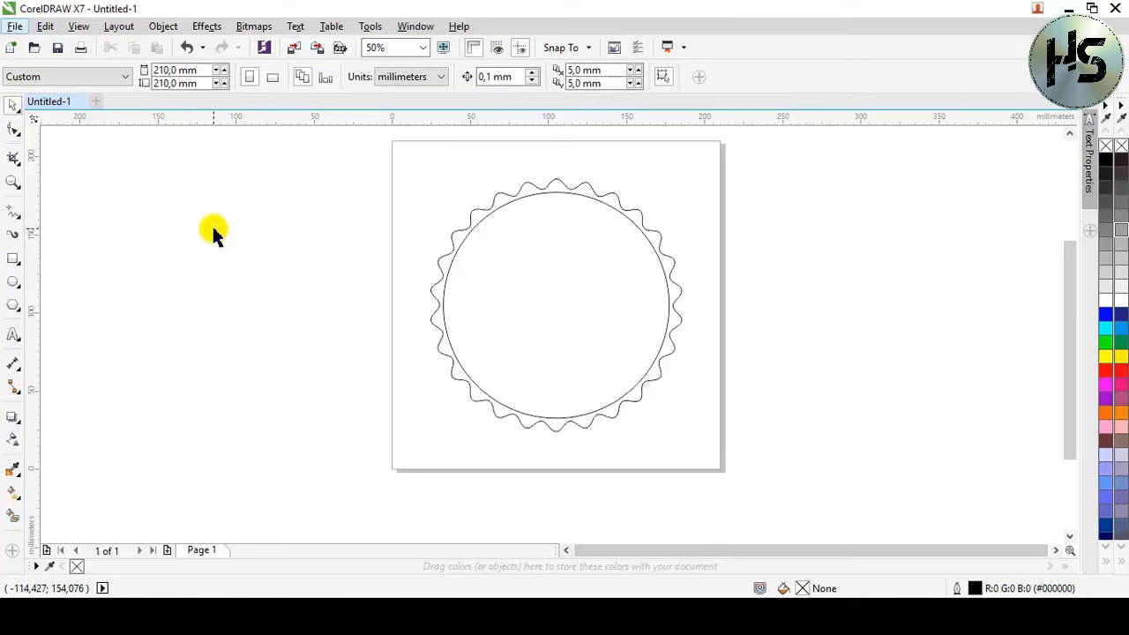
Step: Enlarge the wavy polygon from its centre to about 173 by 174 mm and send it to the back of the page
left_click_drag(574, 305, 596, 321)
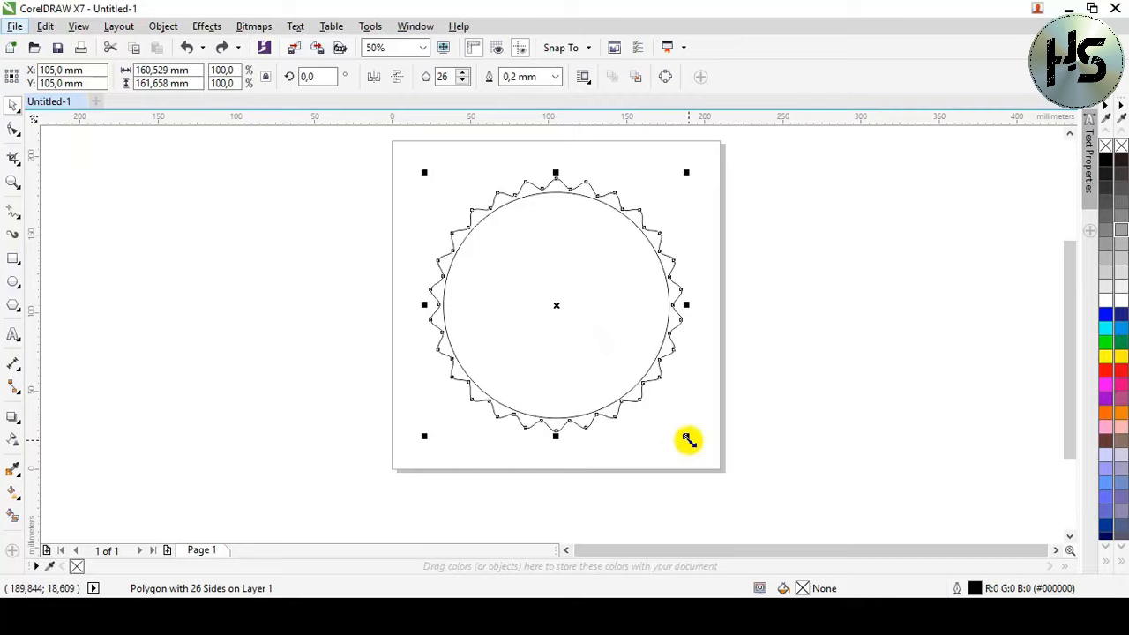
left_click_drag(688, 441, 698, 451)
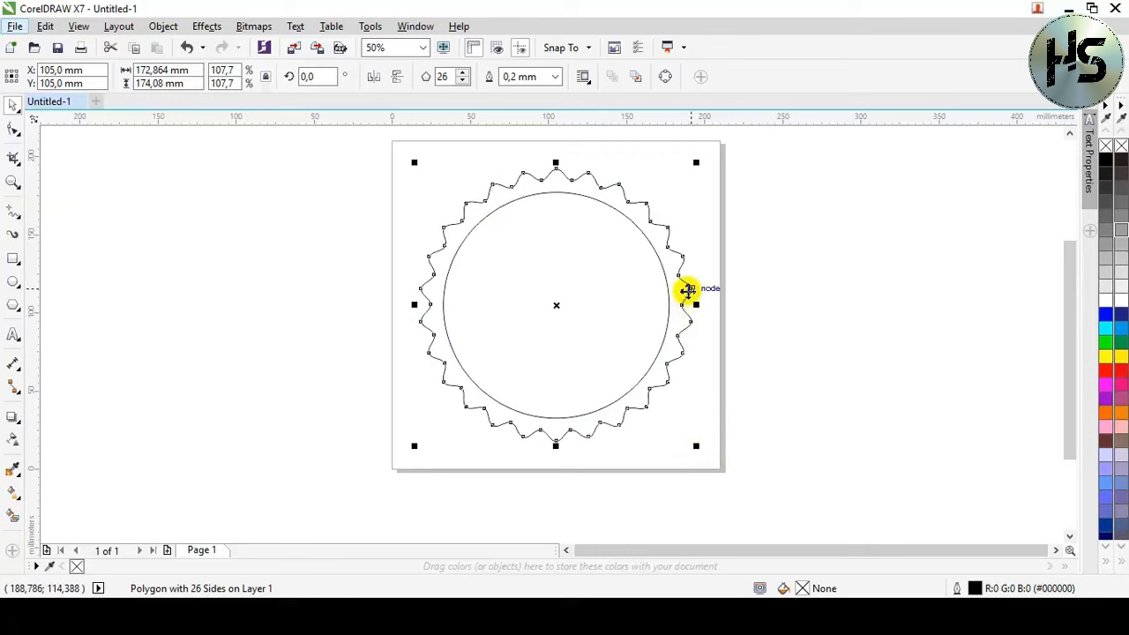
right_click(688, 292)
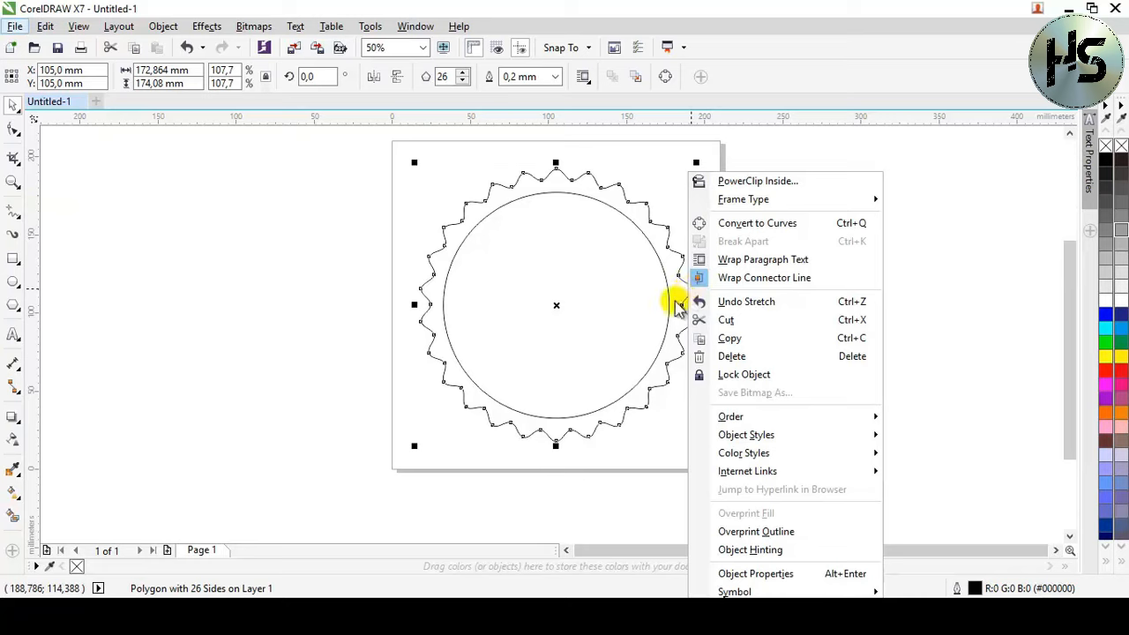
mouse_move(745, 421)
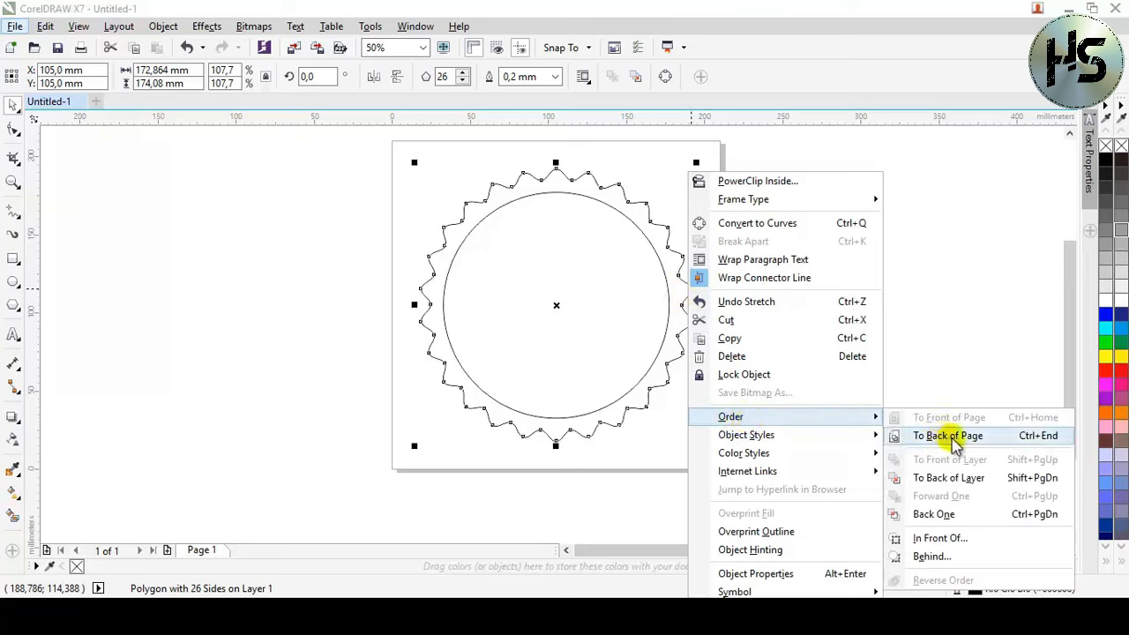
left_click(1002, 441)
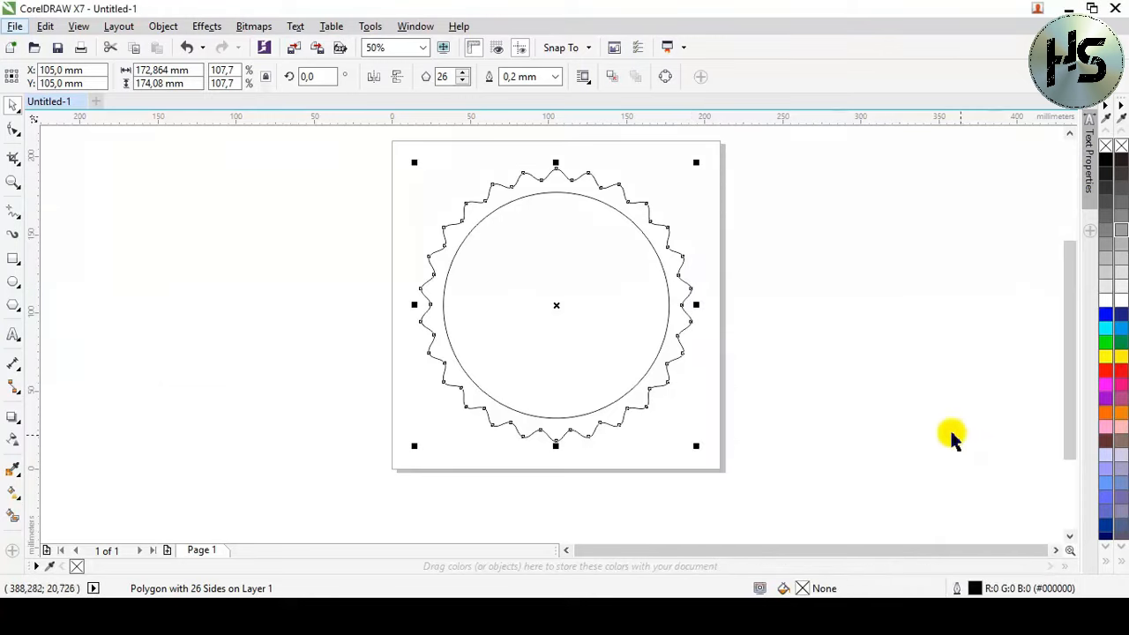
left_click(807, 389)
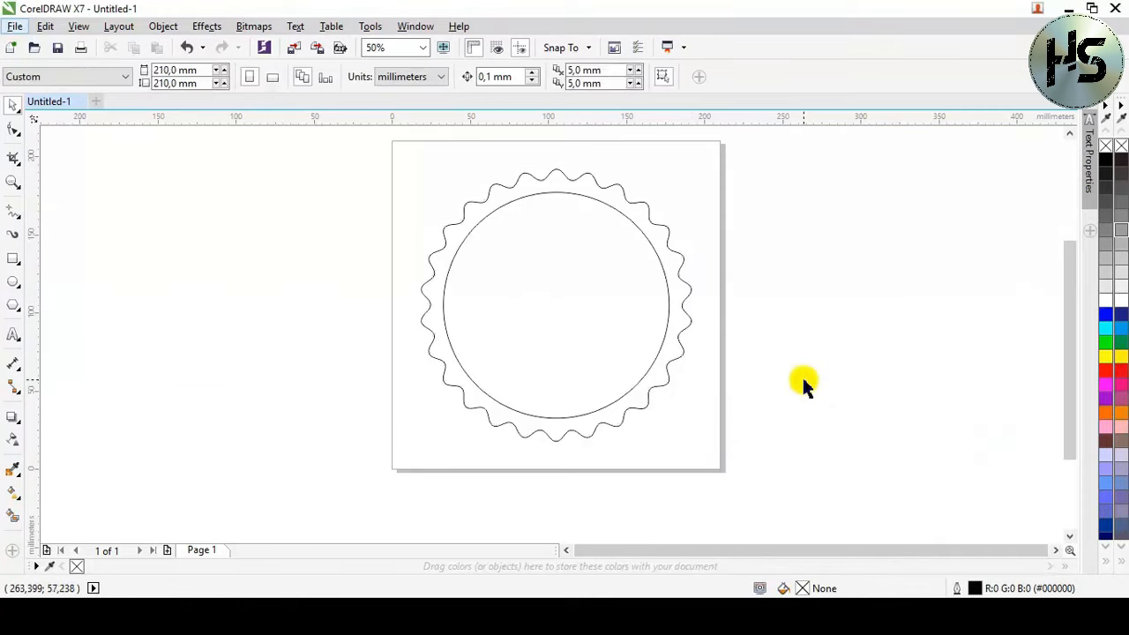
Step: Duplicate the circle in place and shrink the copy from its centre to about 135 mm in diameter
left_click(625, 326)
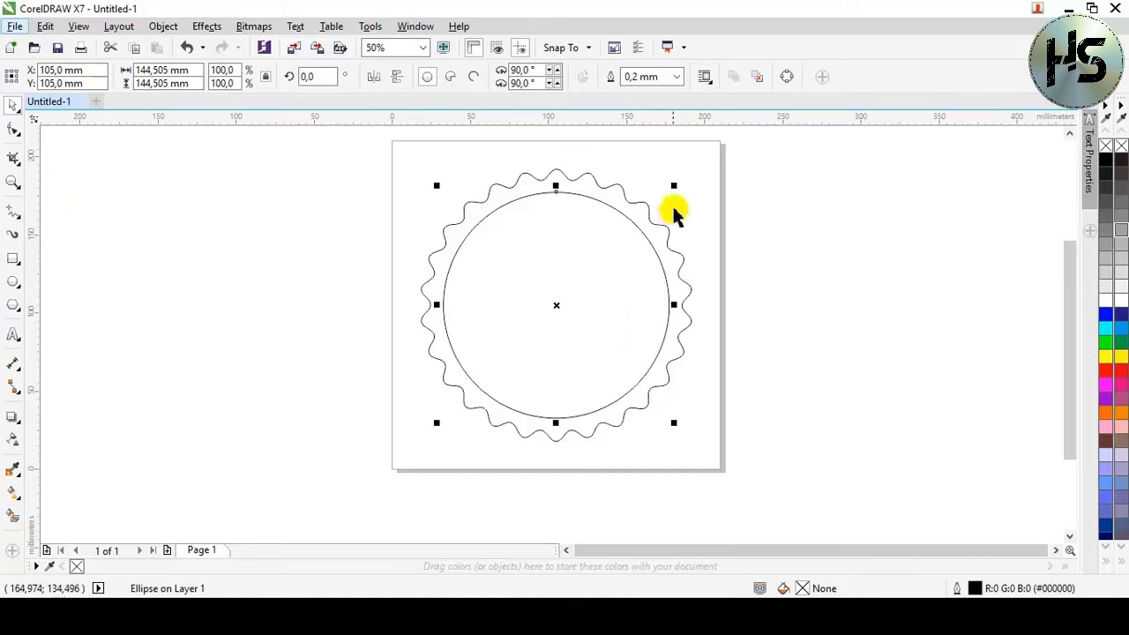
key("ctrl+c")
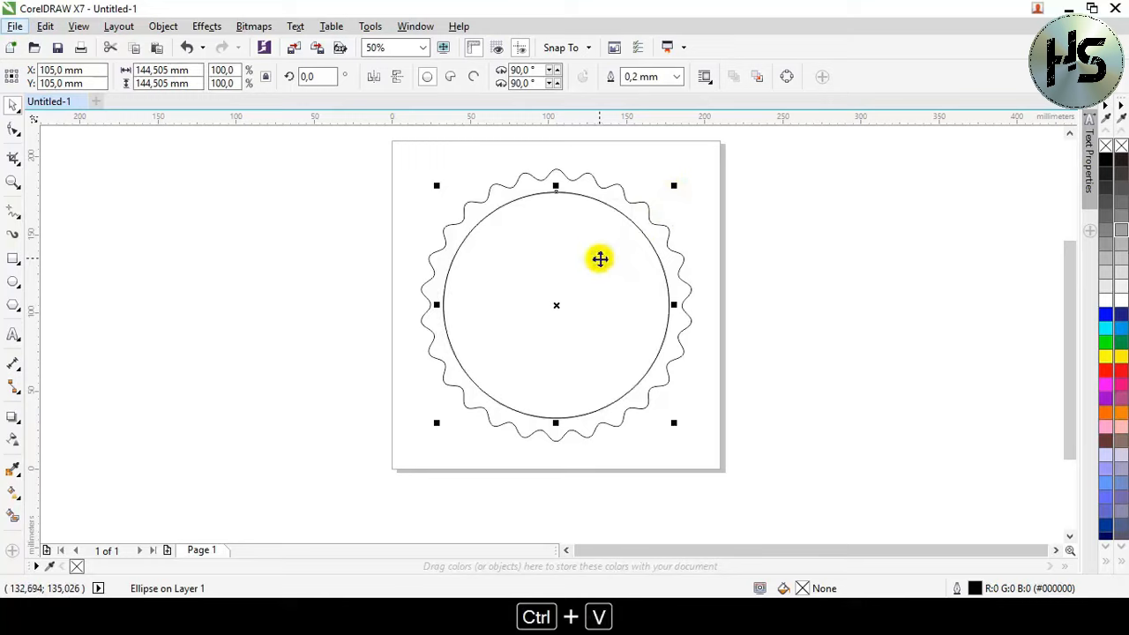
mouse_move(674, 186)
left_mouse_down()
mouse_move(671, 198)
mouse_move(681, 196)
left_mouse_up()
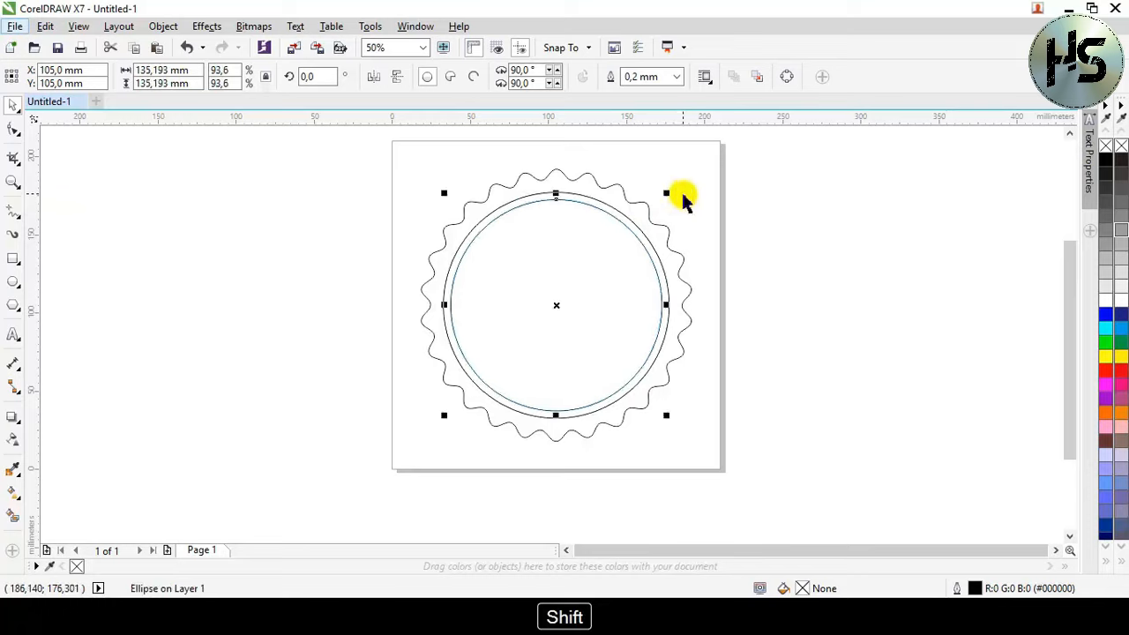
Step: Paste another copy of the circle and shrink it concentrically to about 100 mm in diameter
key("ctrl+c")
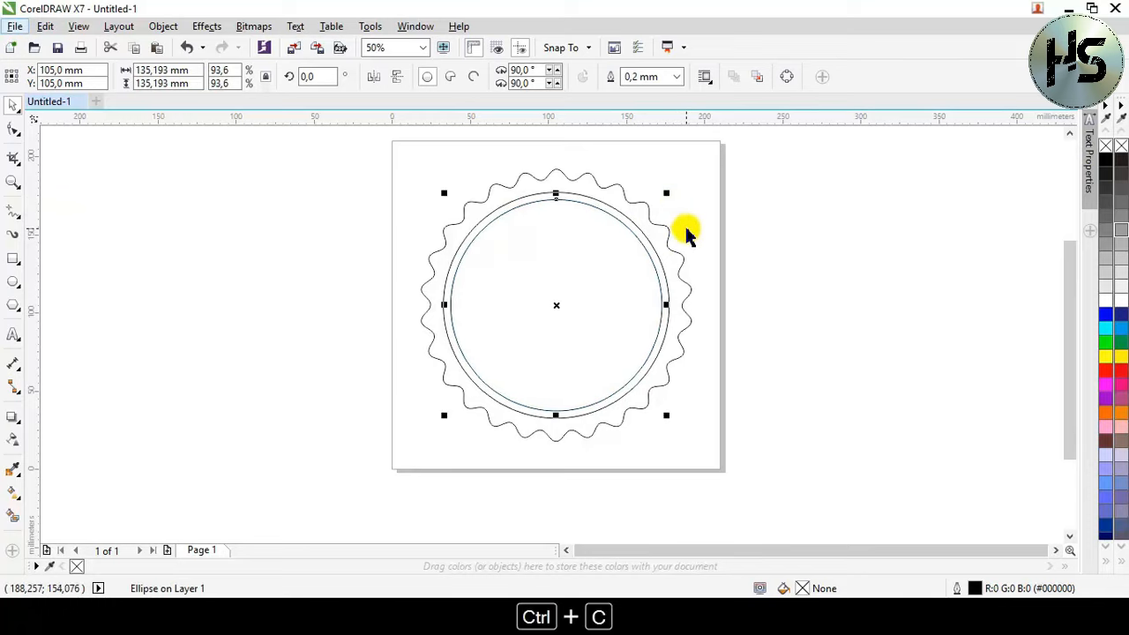
key("ctrl+v")
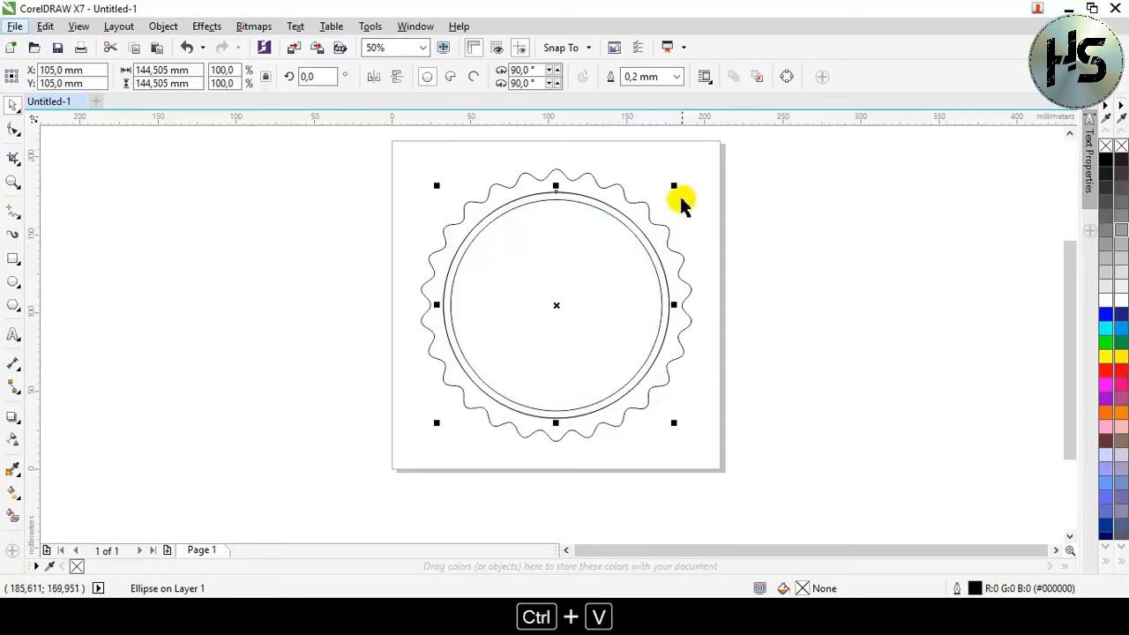
left_click_drag(677, 187, 658, 227)
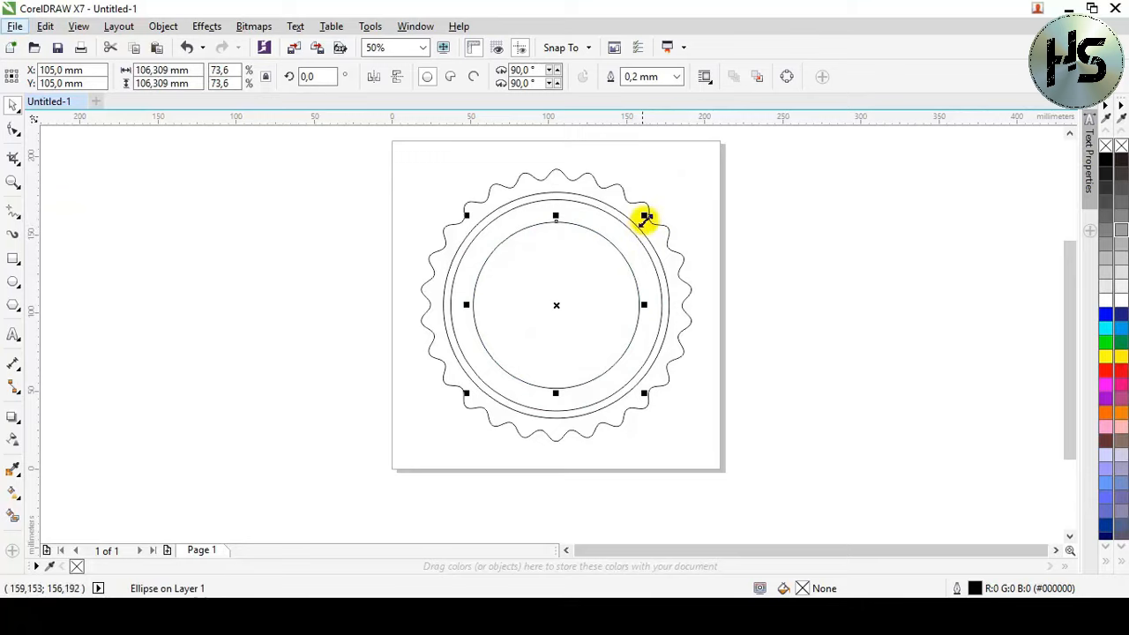
left_click_drag(647, 220, 650, 222)
Step: Duplicate the innermost circle and scale the copy down from its centre to about 92 mm in diameter
key("ctrl+c")
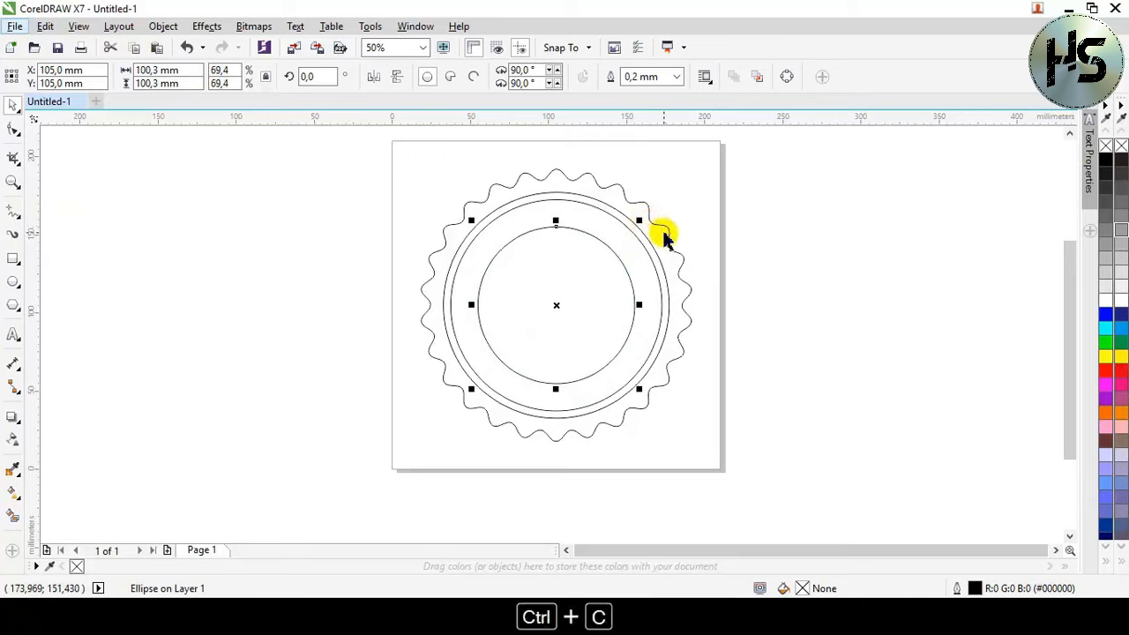
key("ctrl+v")
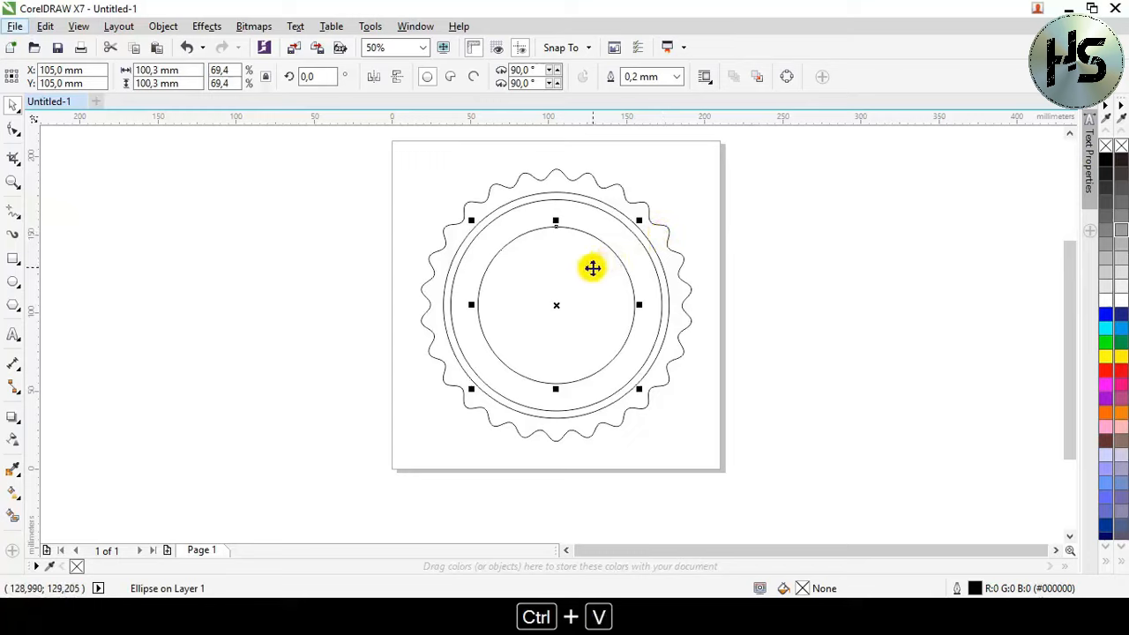
left_click_drag(657, 216, 650, 228)
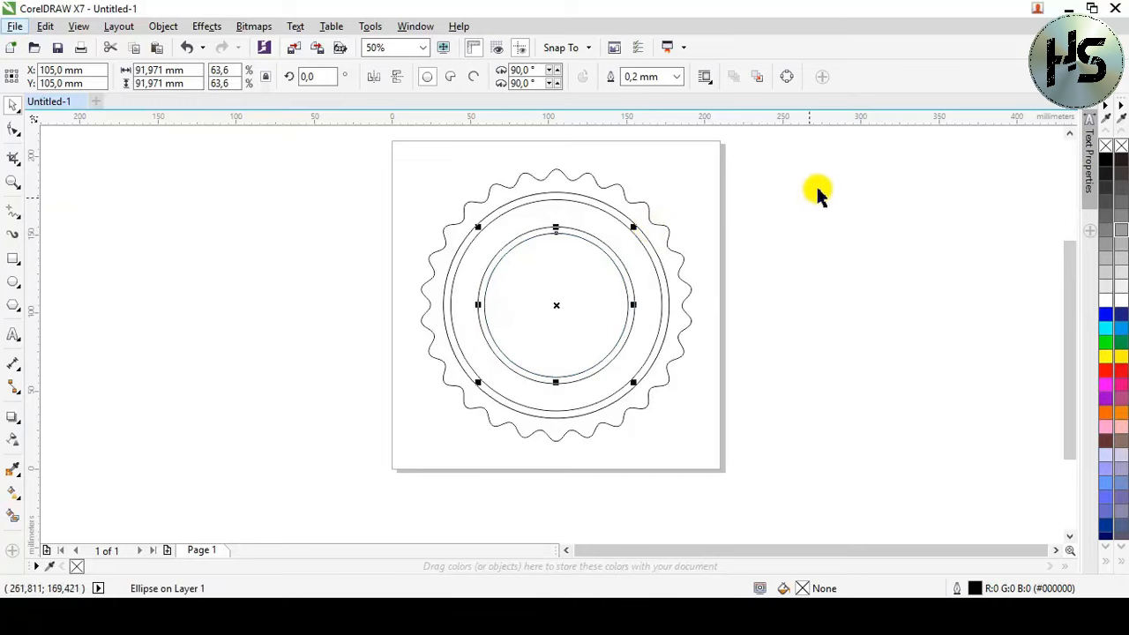
Step: Fill the wavy polygon and all four concentric circles with white
left_click_drag(833, 155, 353, 466)
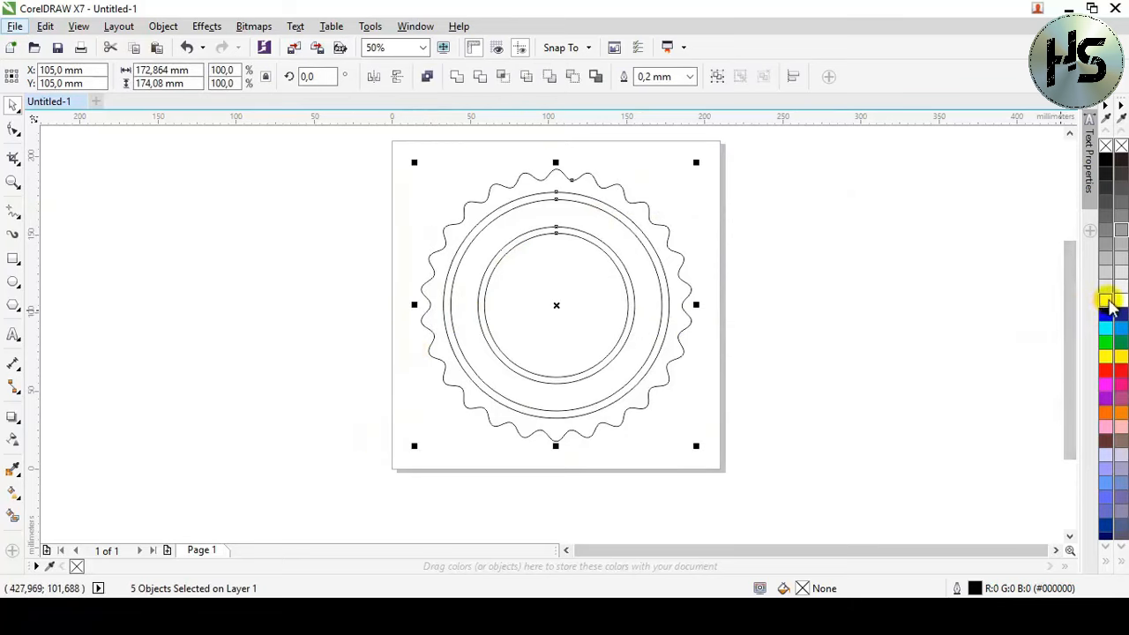
left_click(887, 376)
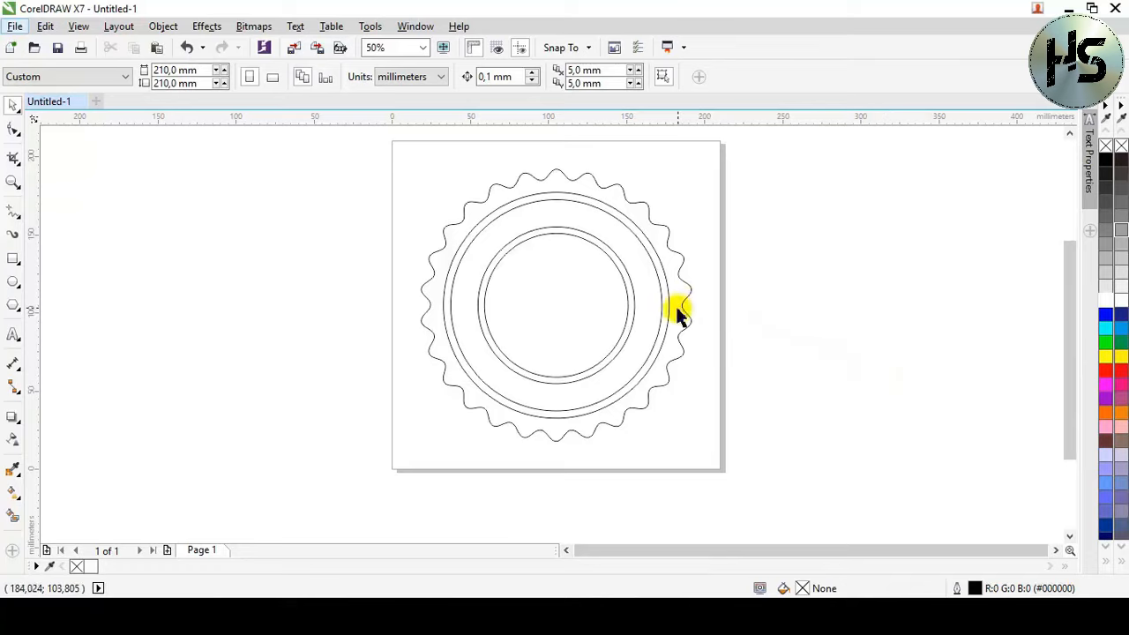
Step: Fill the largest circle with the solid red #FF4040 using the Interactive Fill tool
left_click(655, 254)
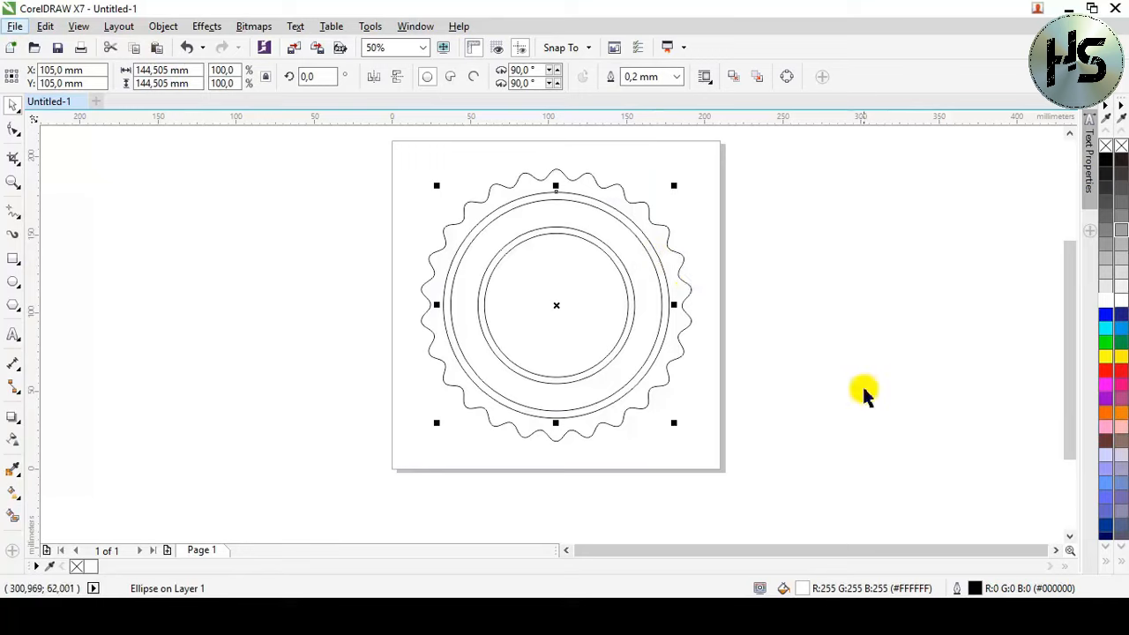
left_click(14, 492)
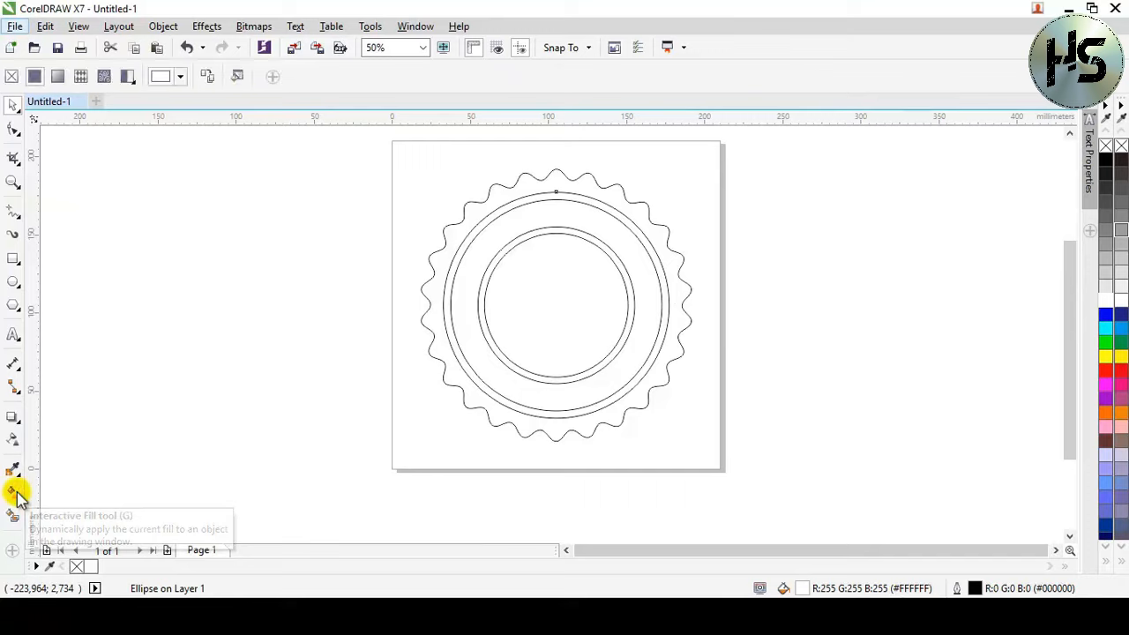
left_click(177, 78)
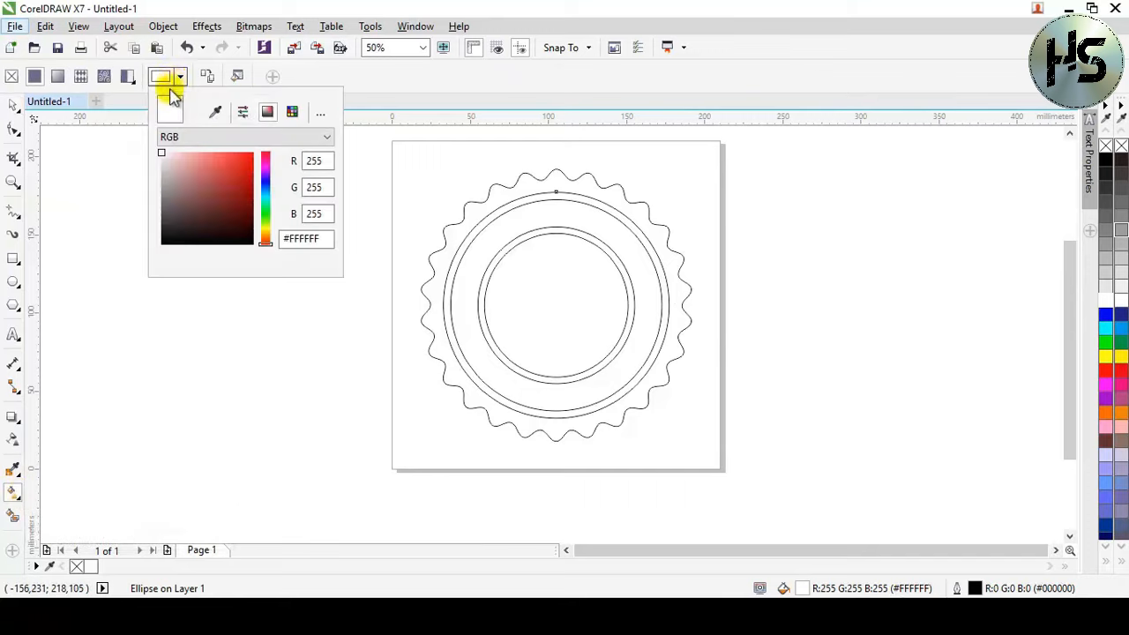
left_click(199, 157)
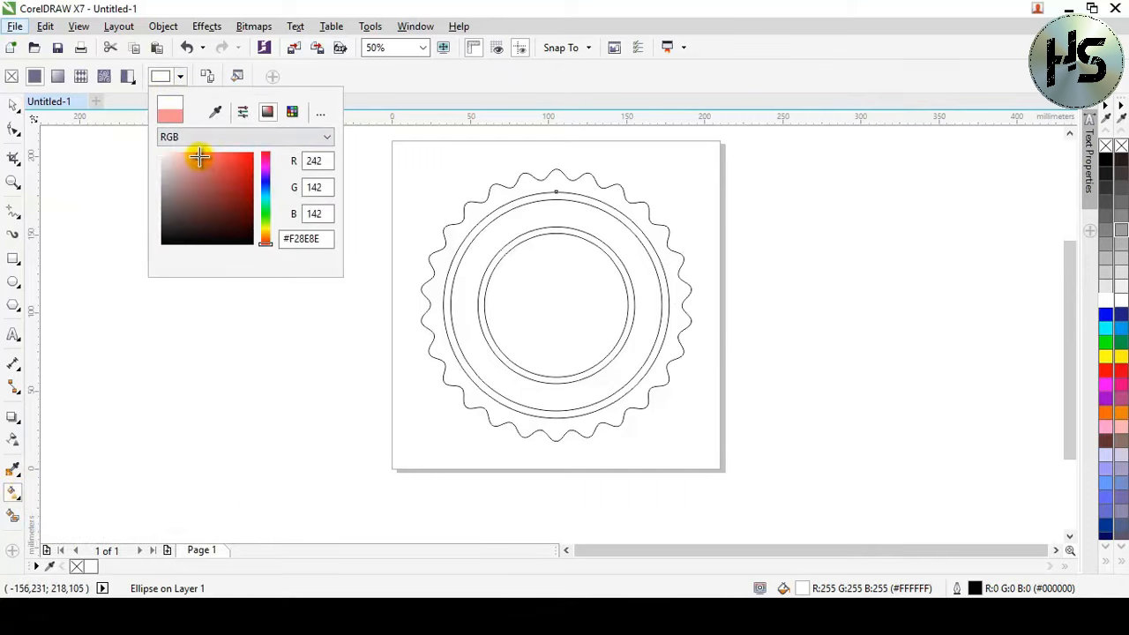
left_click_drag(202, 154, 218, 148)
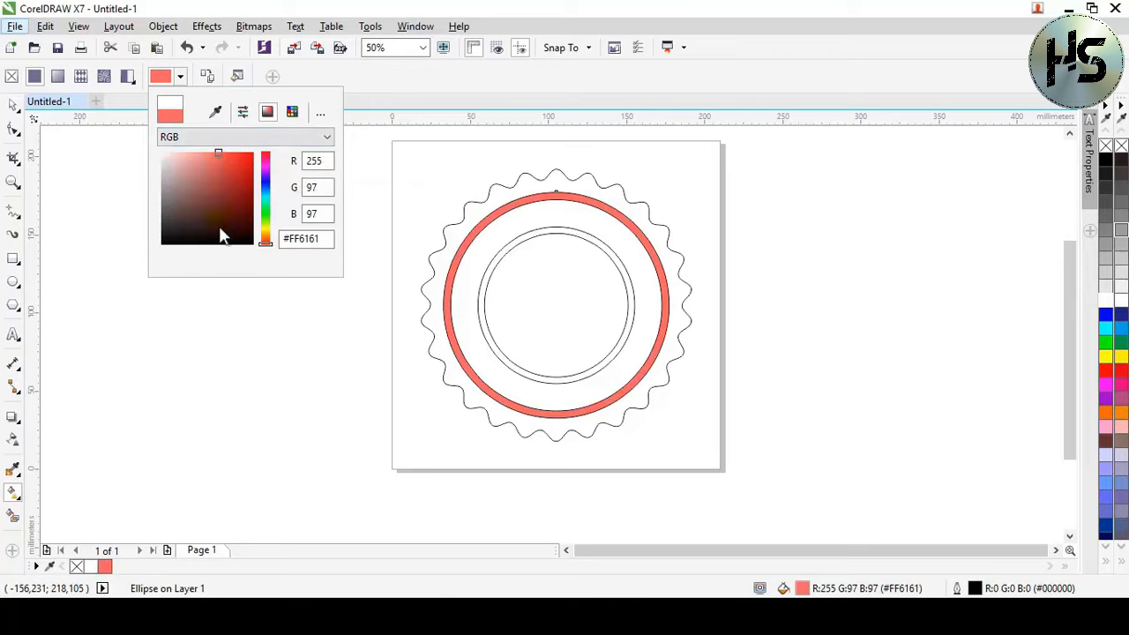
left_click_drag(219, 154, 227, 151)
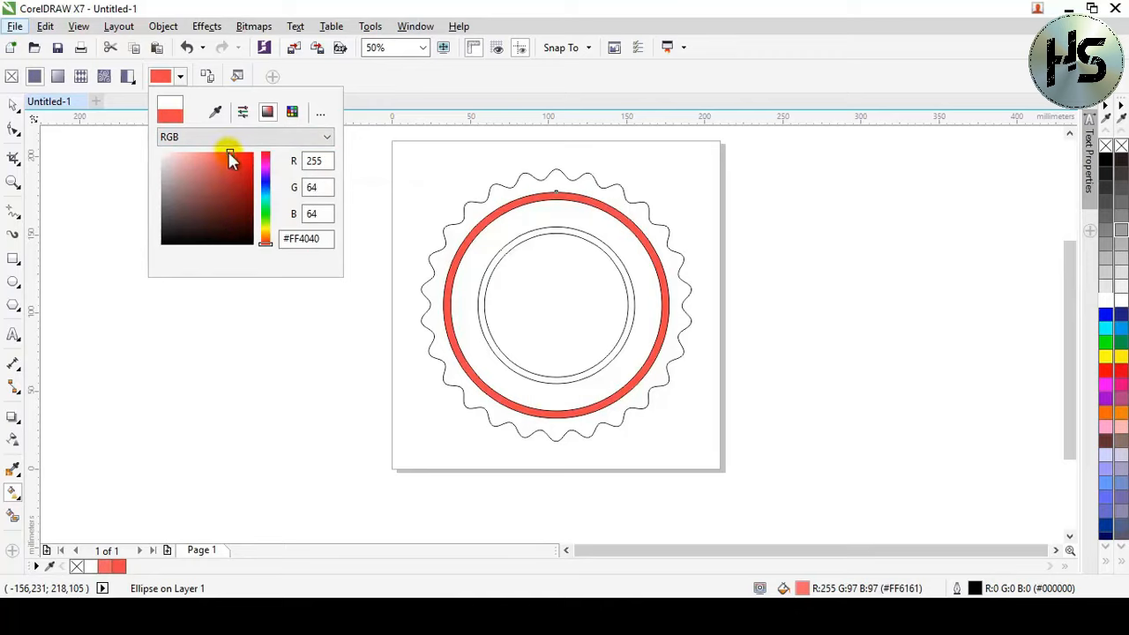
left_click(347, 323)
left_click(348, 324)
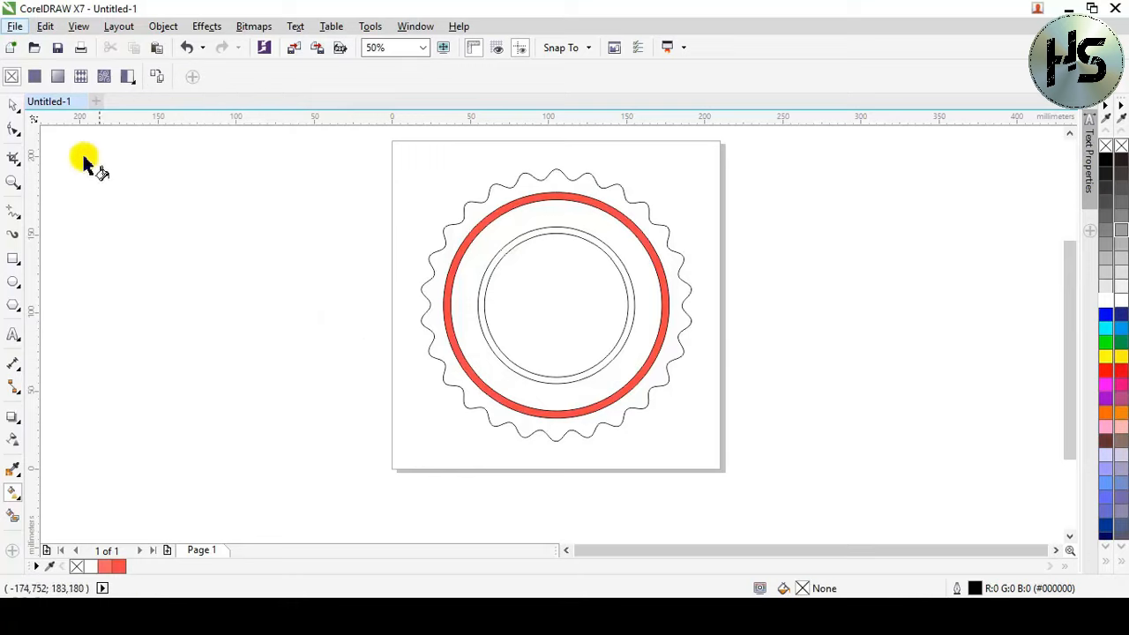
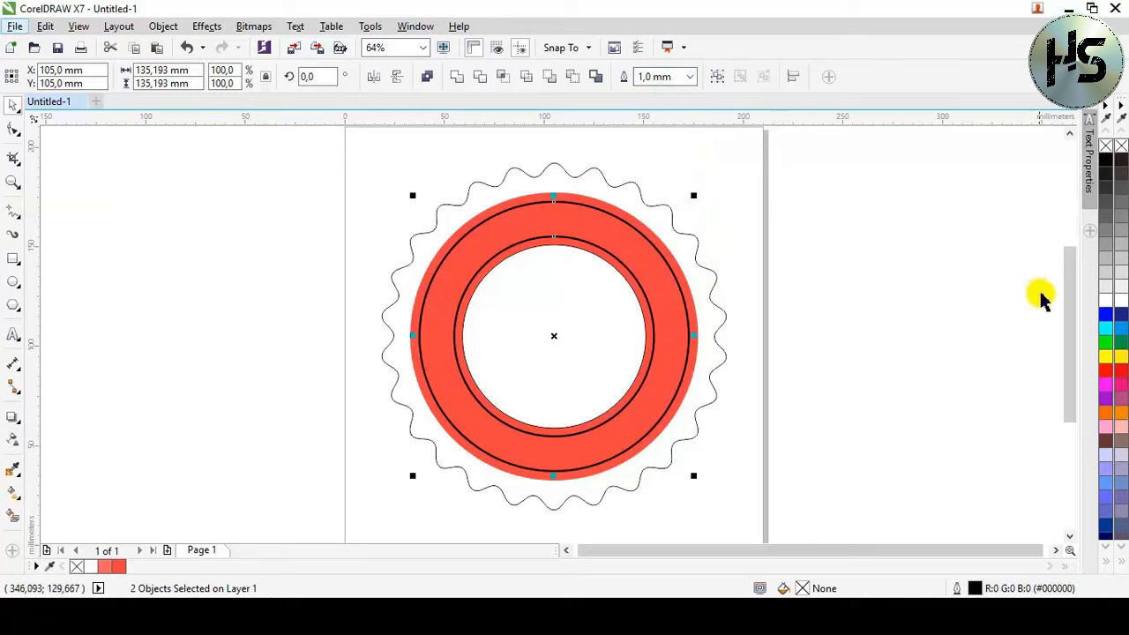
Step: Colour the outlines of the two selected ring circles white and remove the outline of the innermost white circle
right_click(1108, 301)
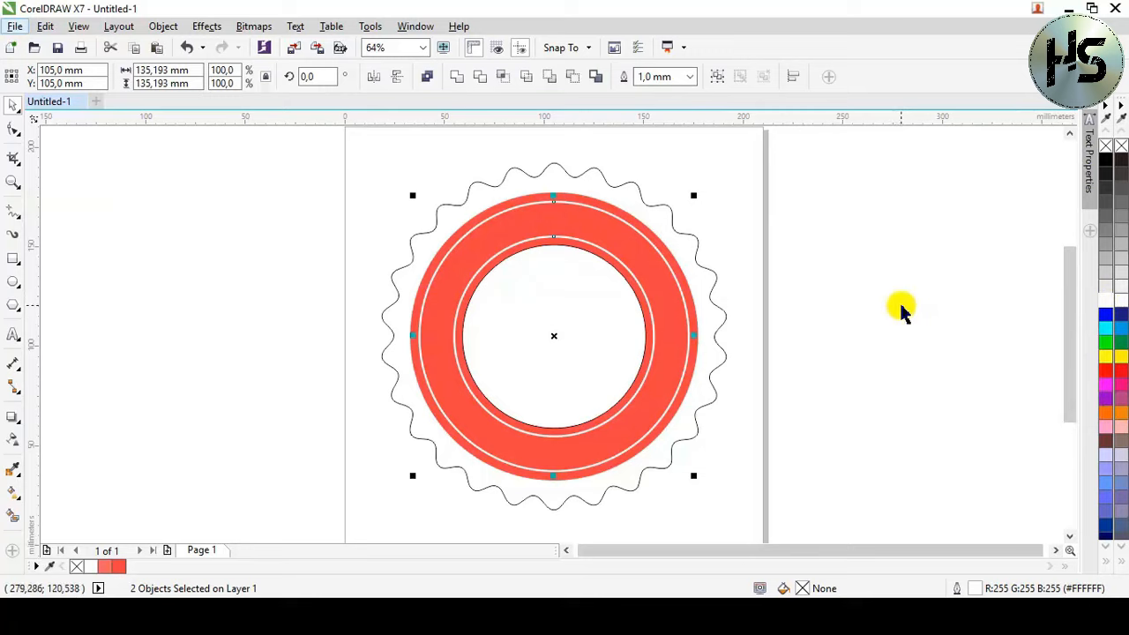
left_click(608, 313)
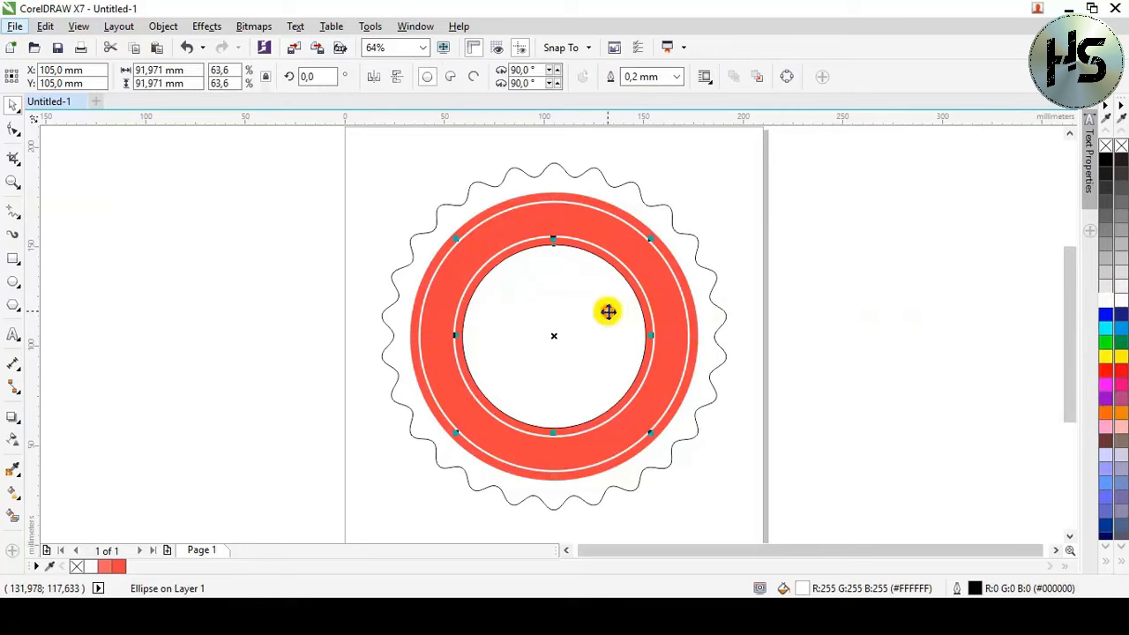
right_click(1119, 147)
left_click(933, 267)
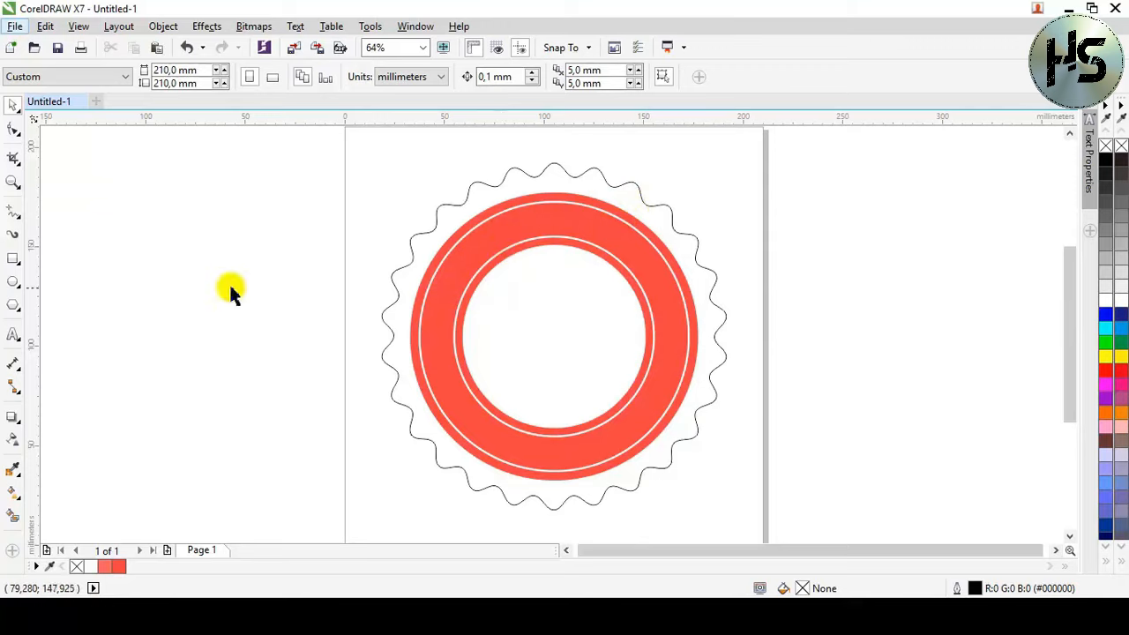
Step: Add the artistic text "TUTORIAL DESAIN" beside the badge and stretch it vertically to about 6.7 mm high
left_click(13, 335)
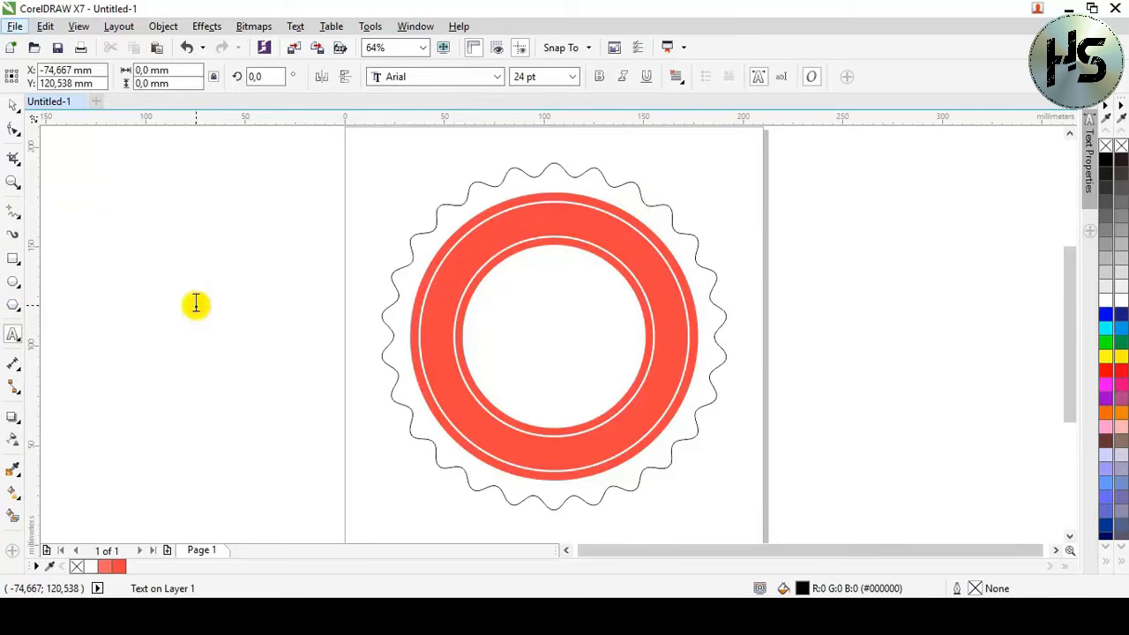
left_click(195, 303)
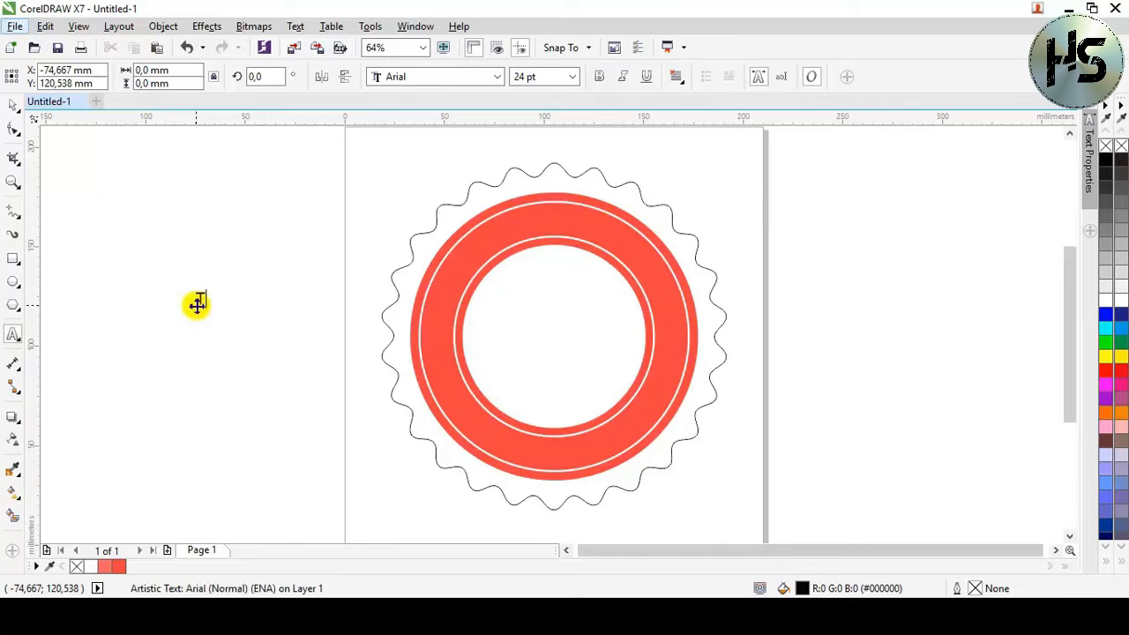
type("TUTORIAL DESAIN")
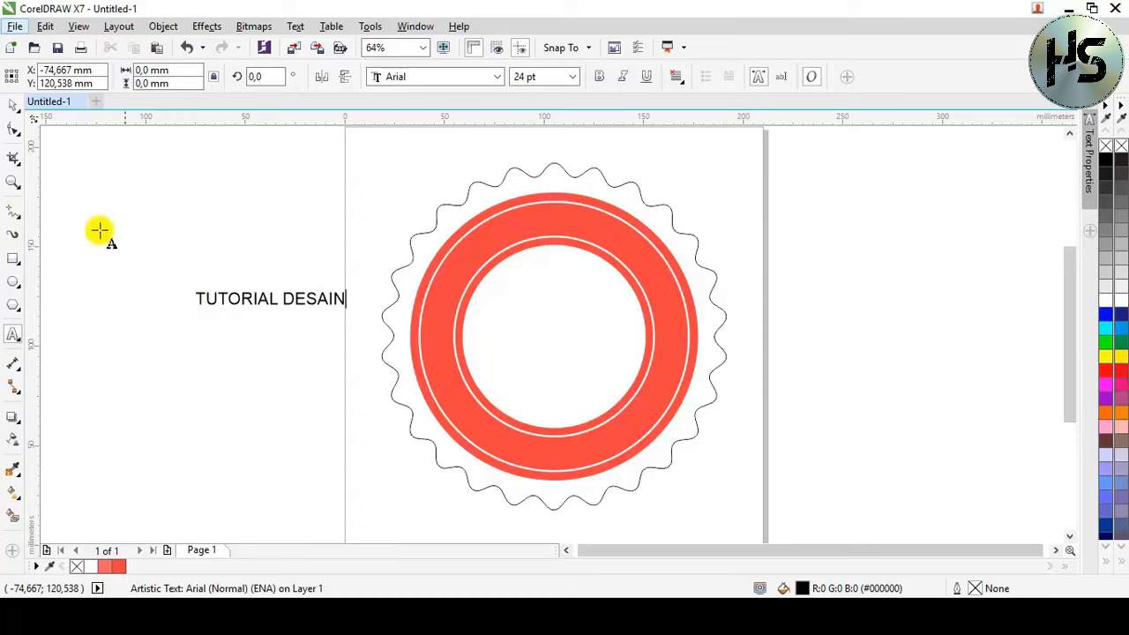
left_click(13, 104)
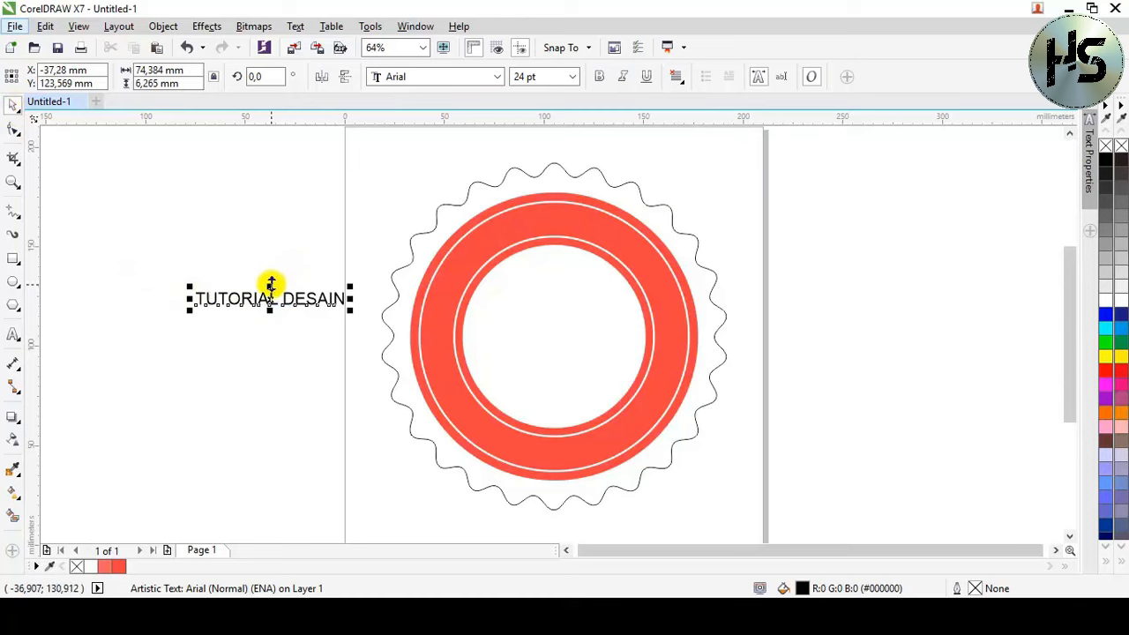
left_click_drag(271, 284, 279, 289)
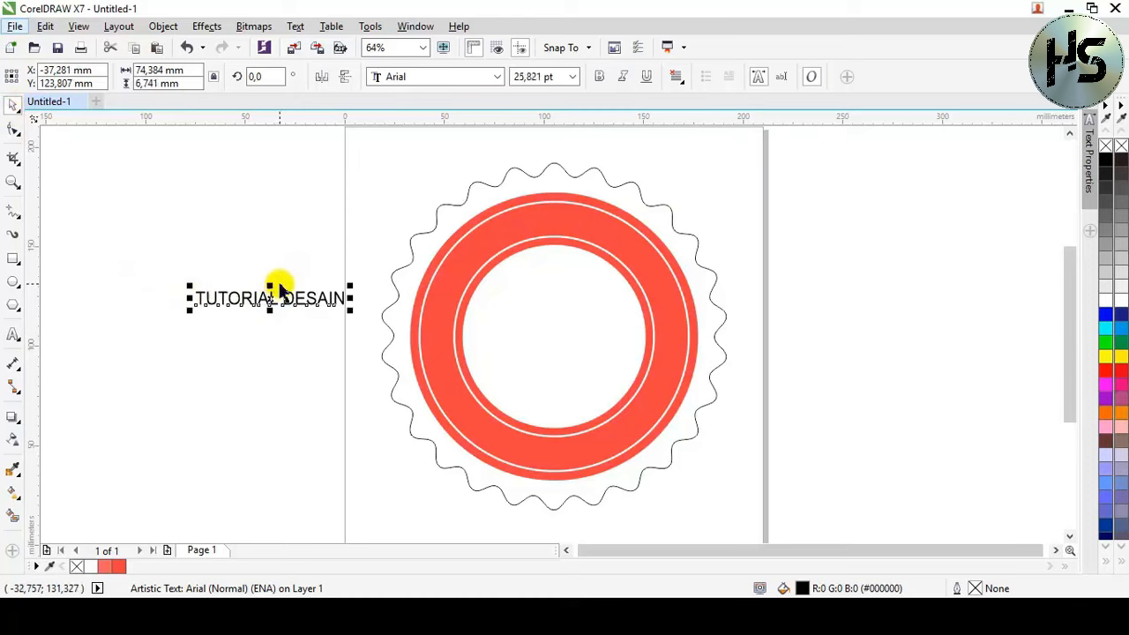
Step: Fit the "TUTORIAL DESAIN" text to a path, centred along the upper arc of the red ring at a -16 mm offset
left_click(296, 27)
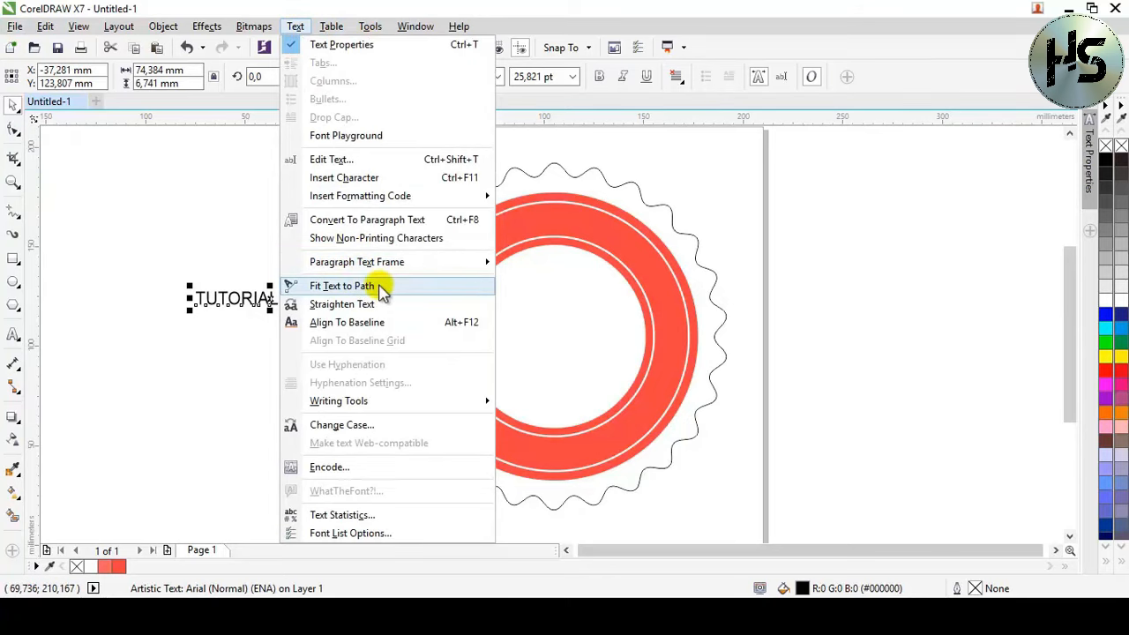
left_click(381, 287)
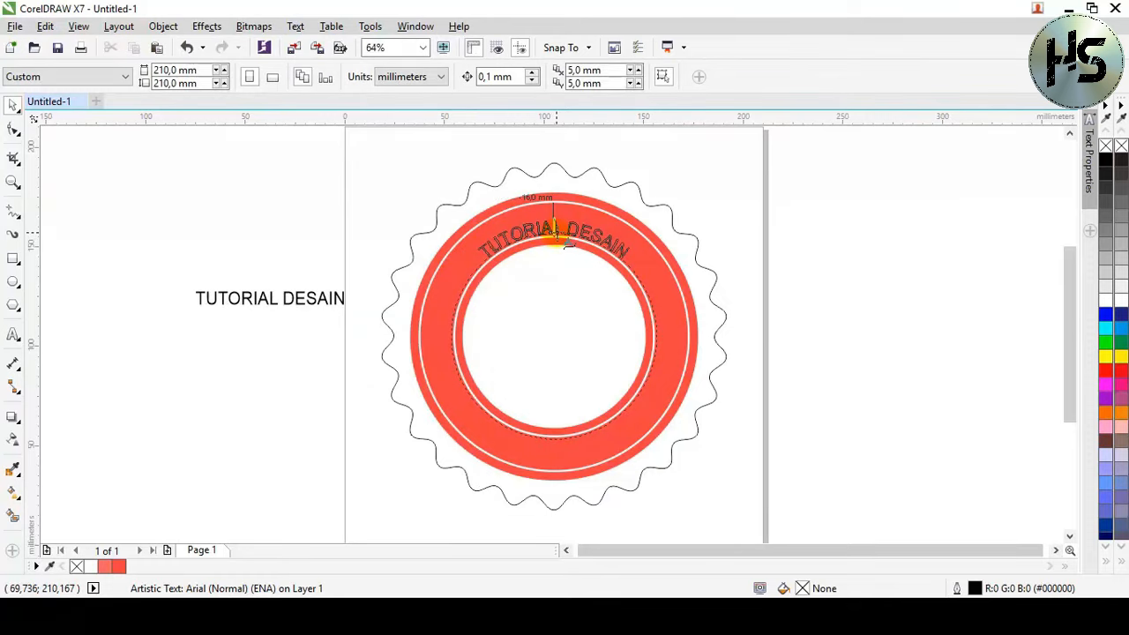
left_click(553, 231)
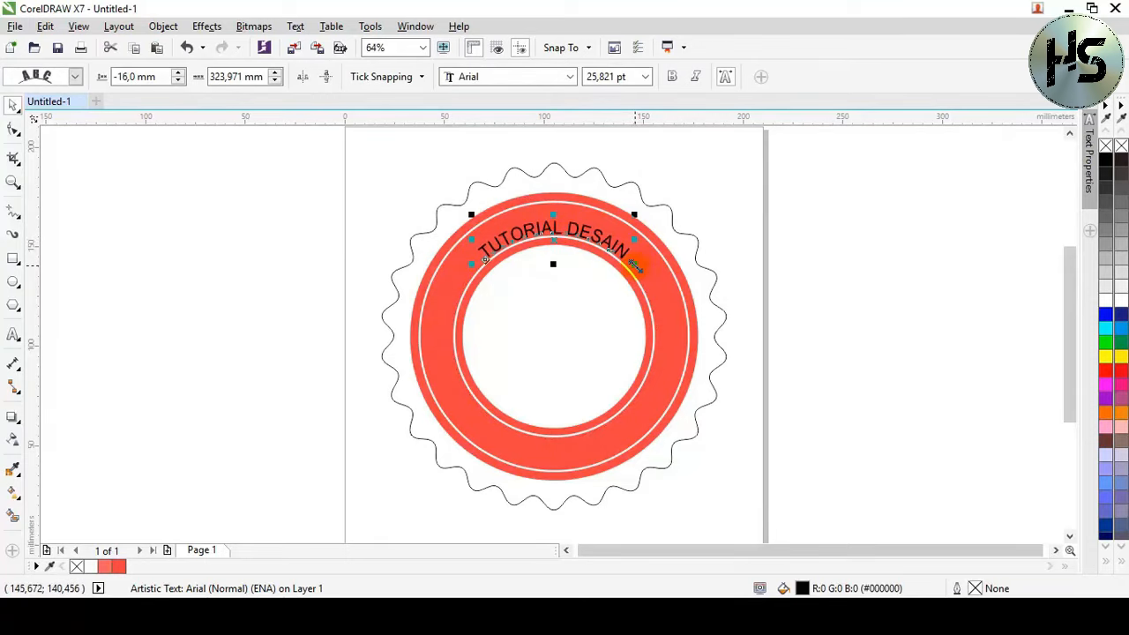
Step: Enlarge the curved "TUTORIAL DESAIN" text to about 40 pt and format it as bold white
left_click_drag(634, 264, 715, 342)
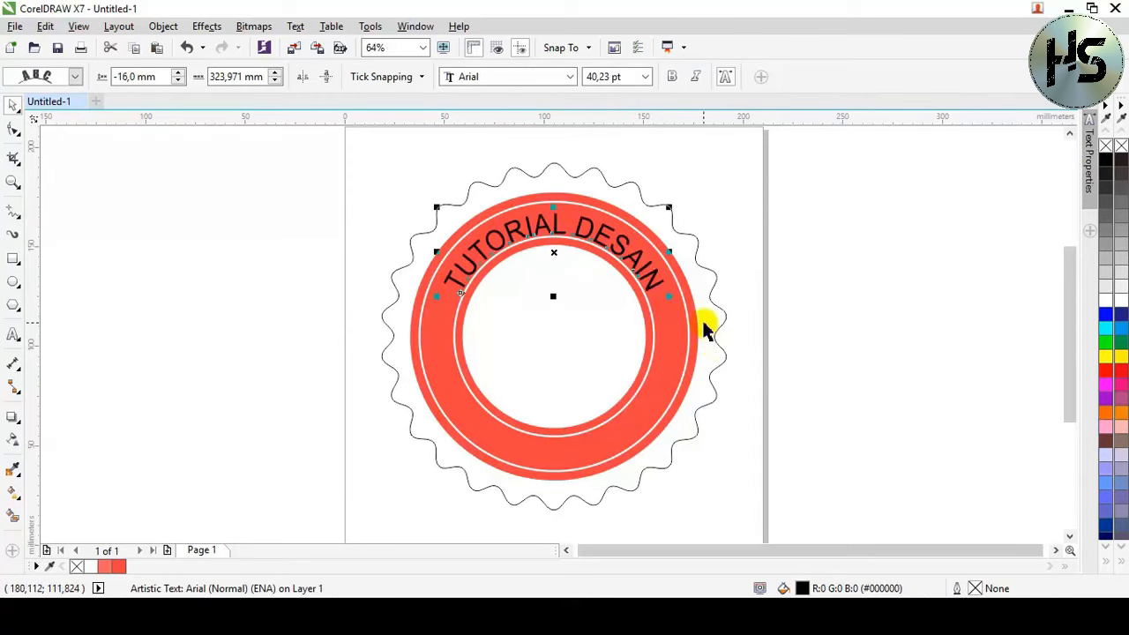
left_click(1106, 300)
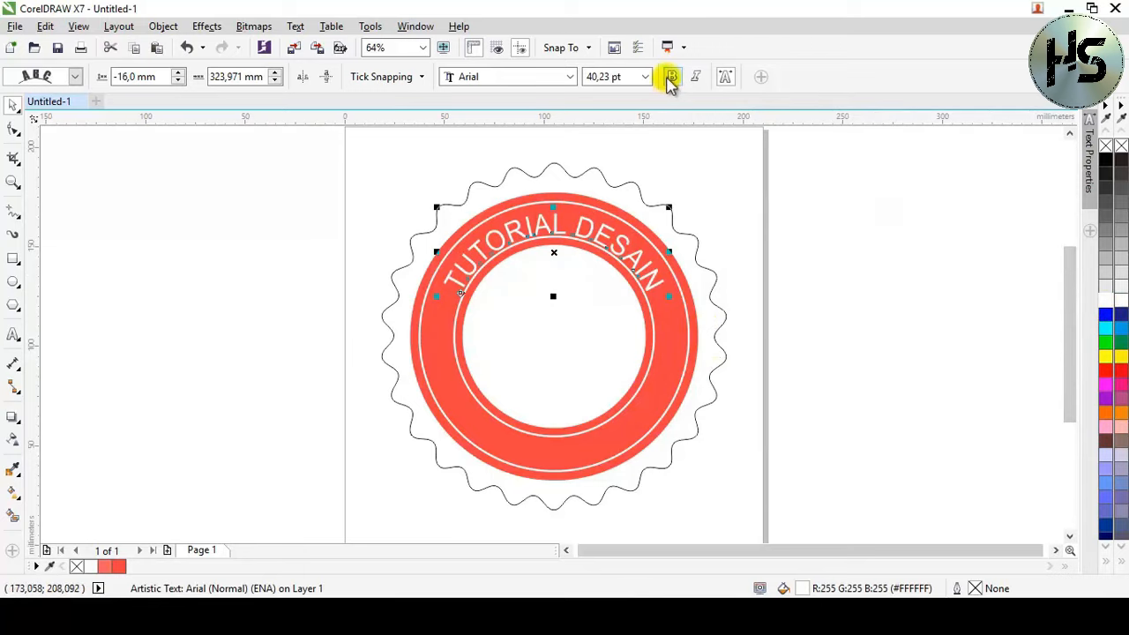
left_click(672, 77)
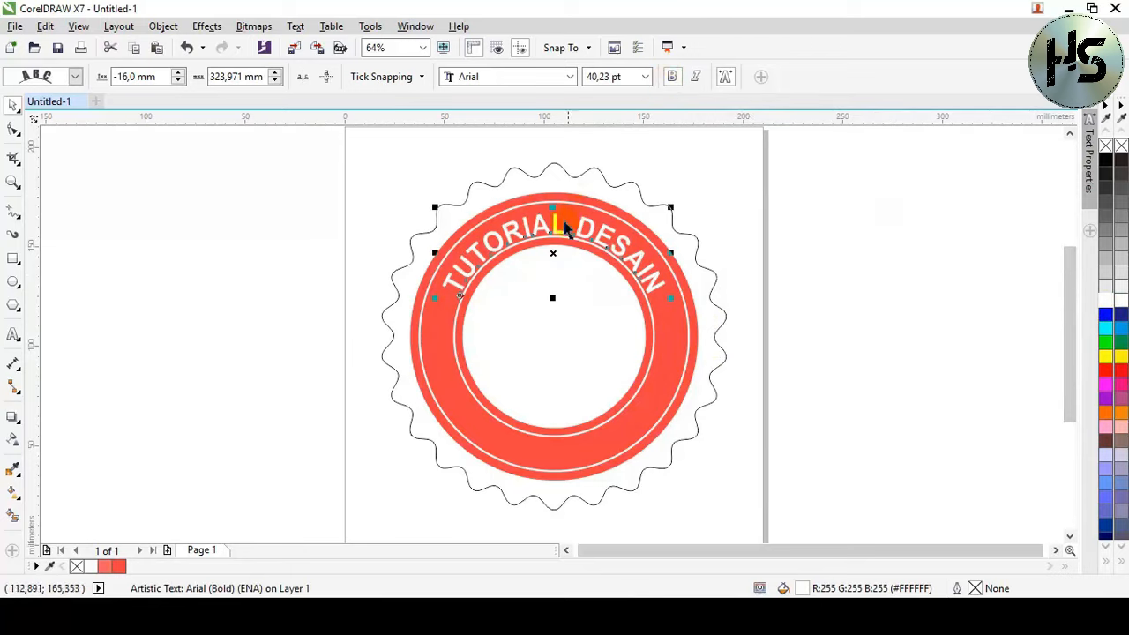
Step: Shift the curved text outward to a -14 mm offset from its path and enlarge it to about 43 pt
scroll(551, 225, "up", 2)
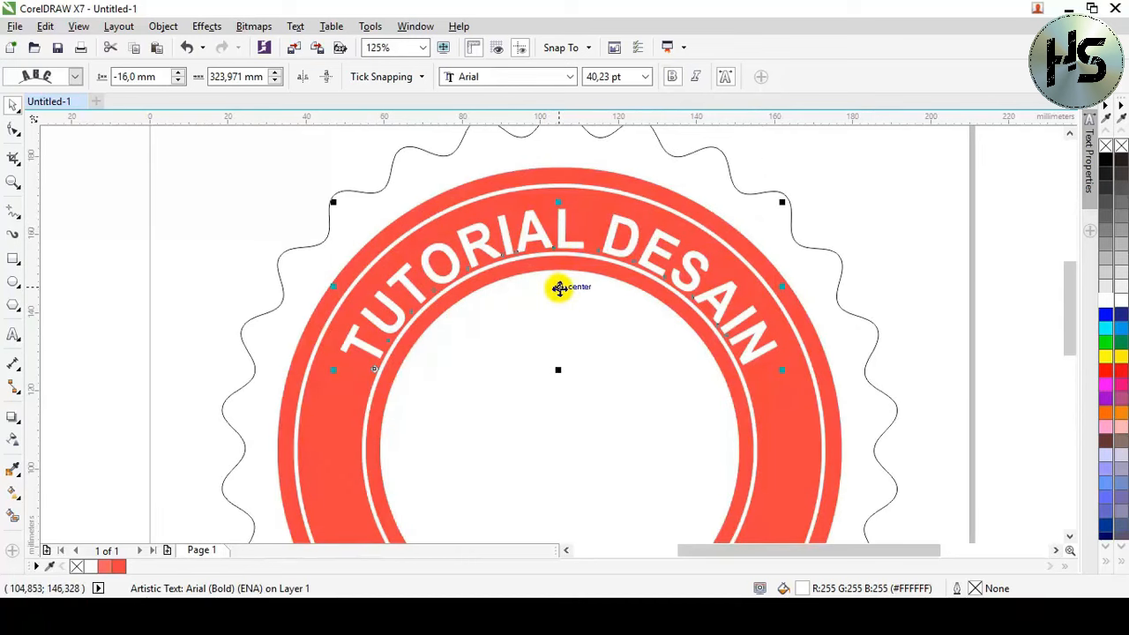
left_click_drag(557, 285, 558, 283)
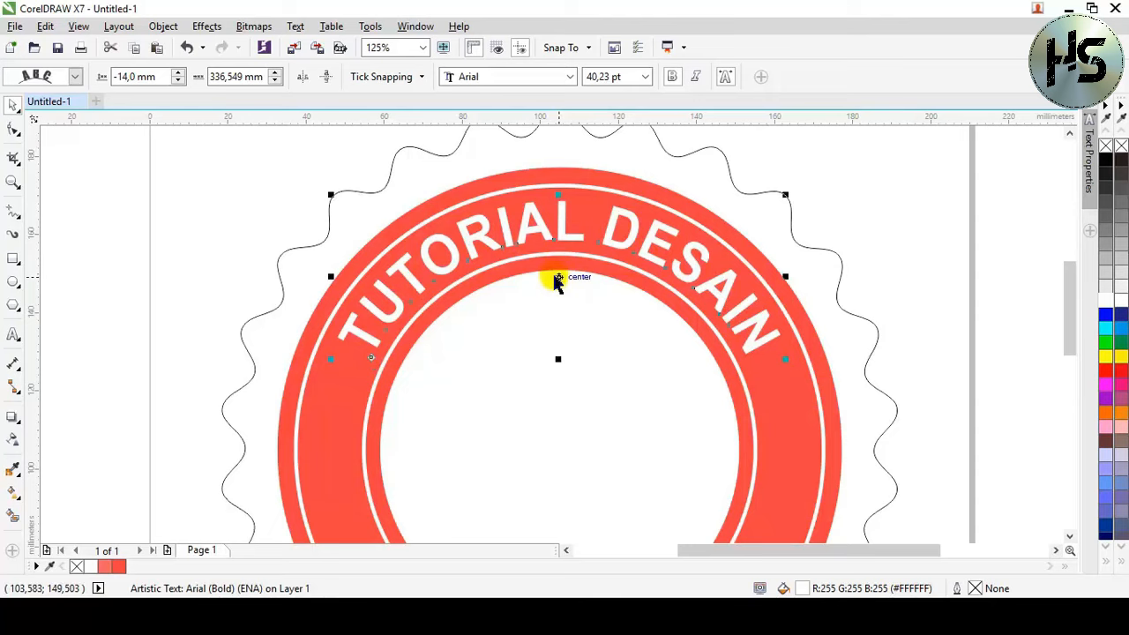
left_click_drag(785, 360, 819, 402)
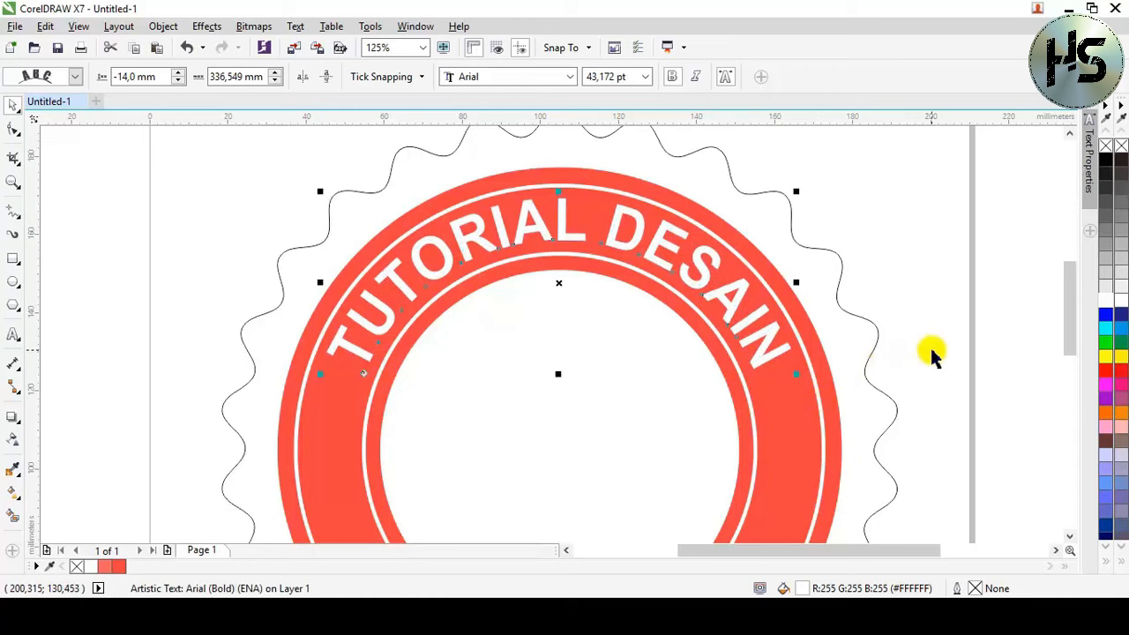
key("Escape")
Step: Add the artistic text "COREL DRAW" in the empty area beside the badge
scroll(932, 353, "down", 2)
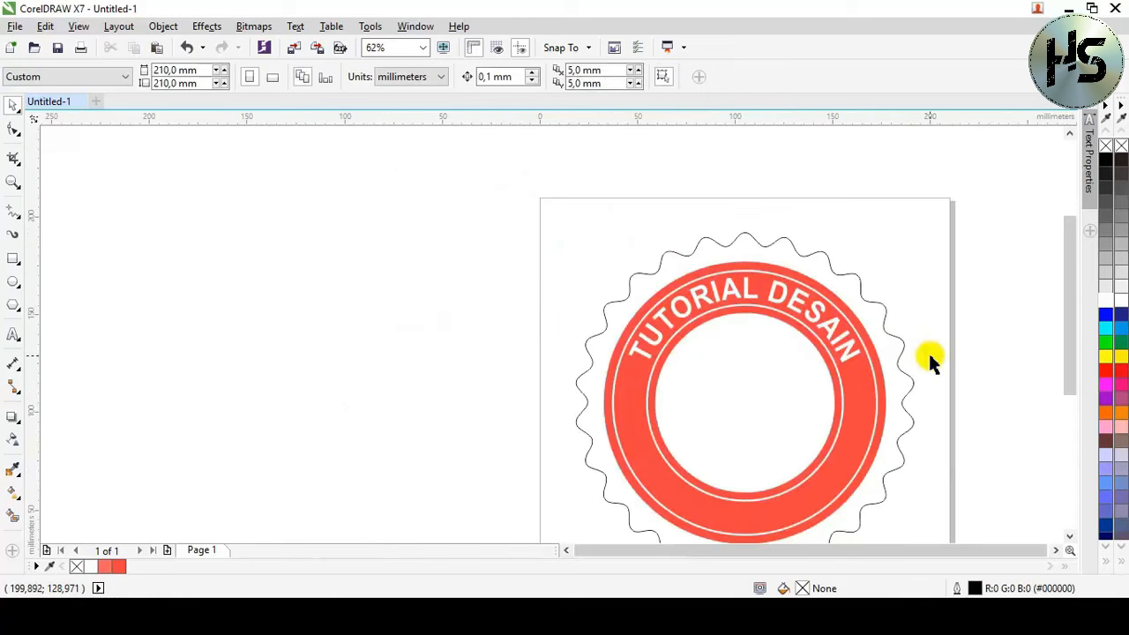
left_click_drag(931, 353, 708, 273)
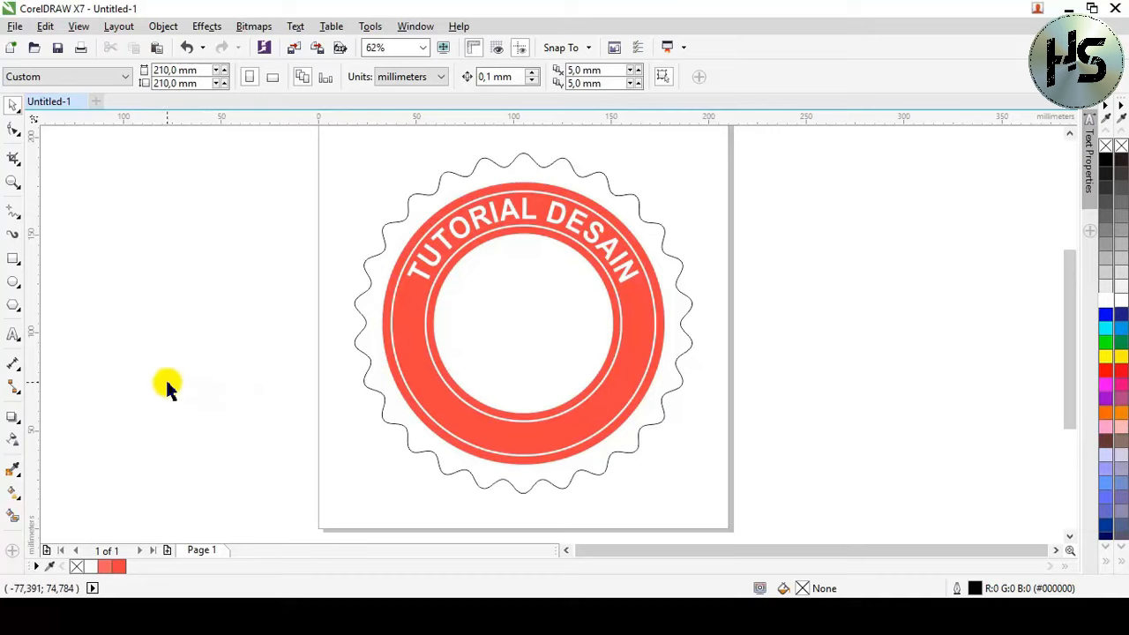
left_click(12, 335)
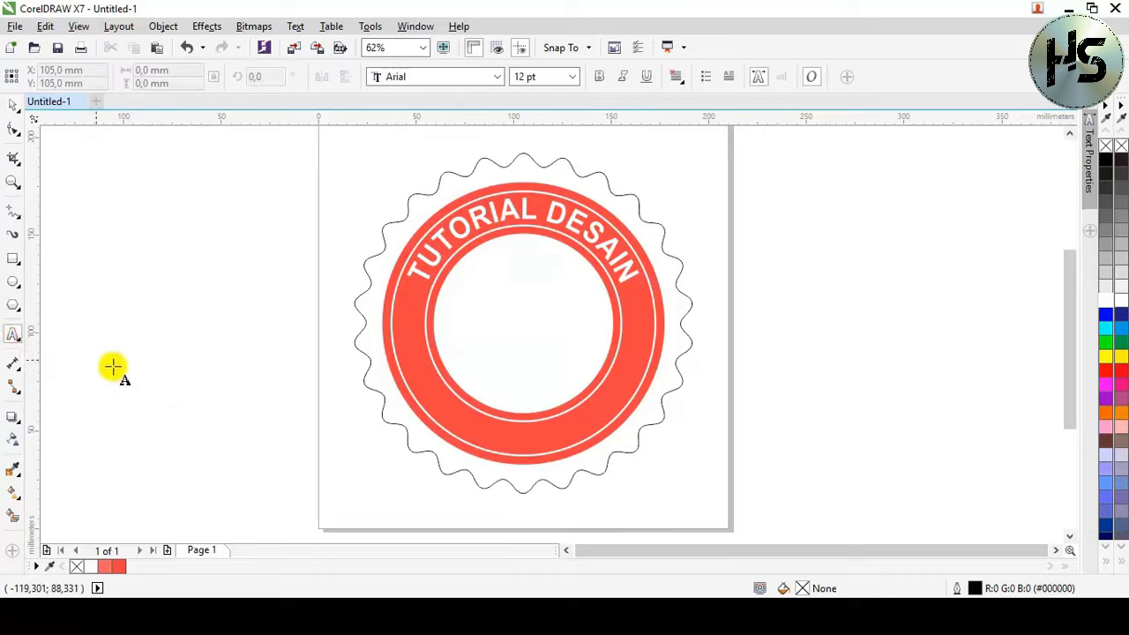
left_click(146, 380)
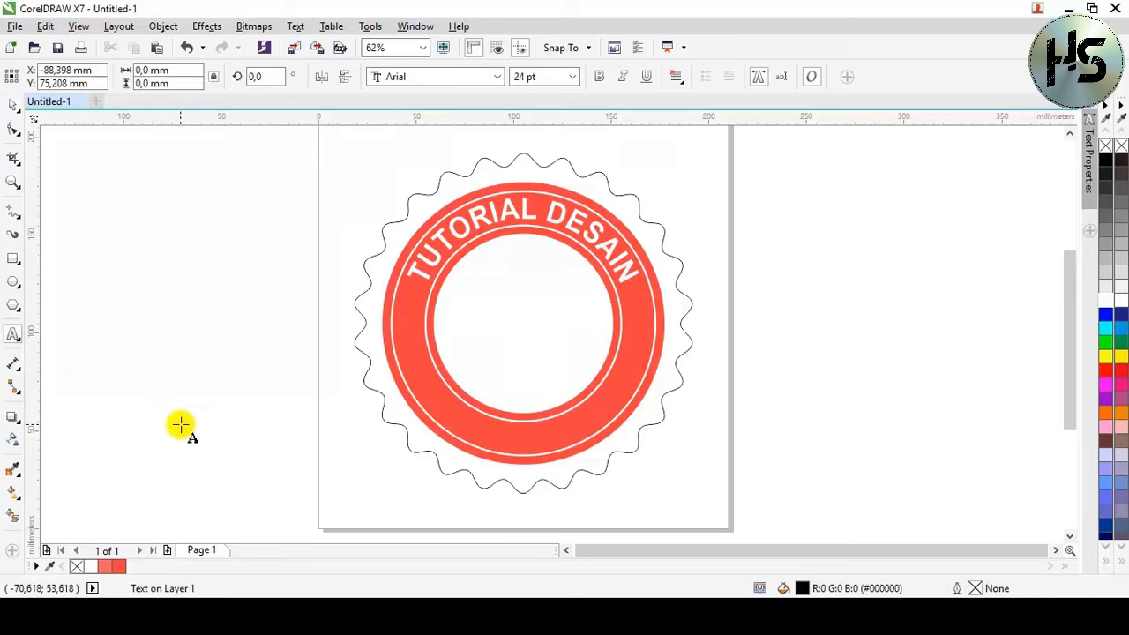
type("COREL D")
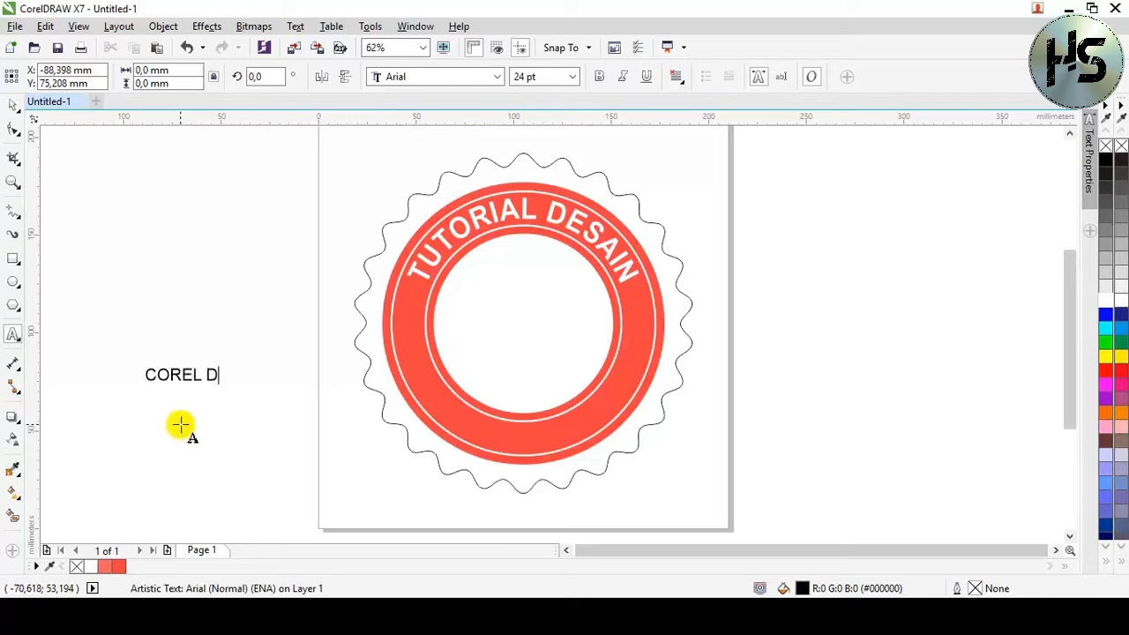
type("RAW")
key("Escape")
left_click(12, 106)
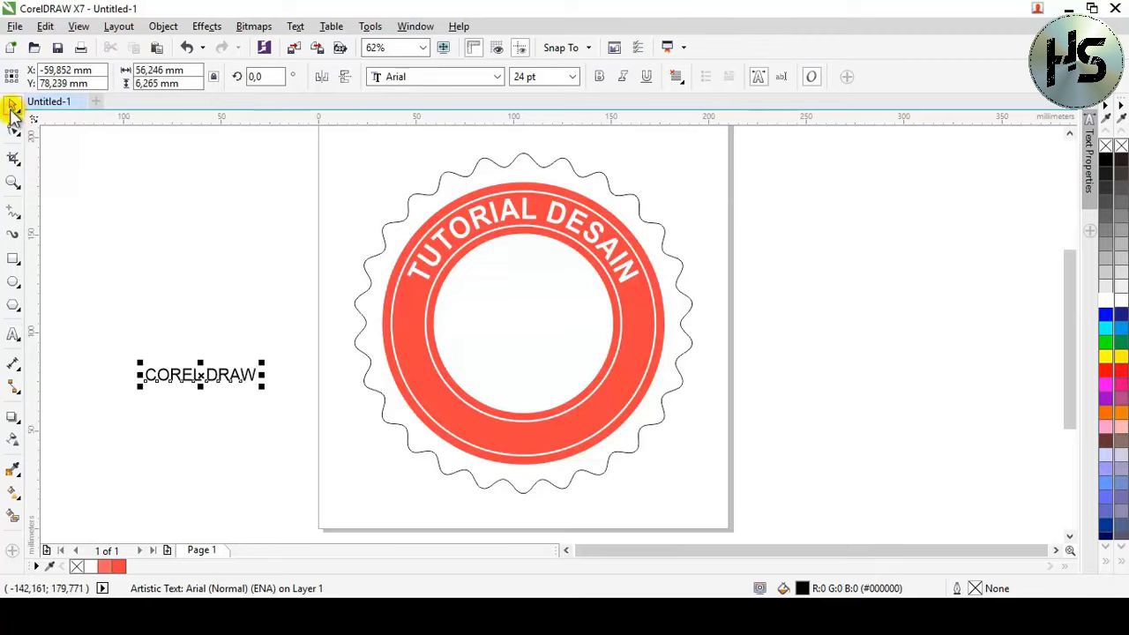
Step: Stretch the "COREL DRAW" text vertically to about 26 pt and make it bold
scroll(199, 371, "up", 2)
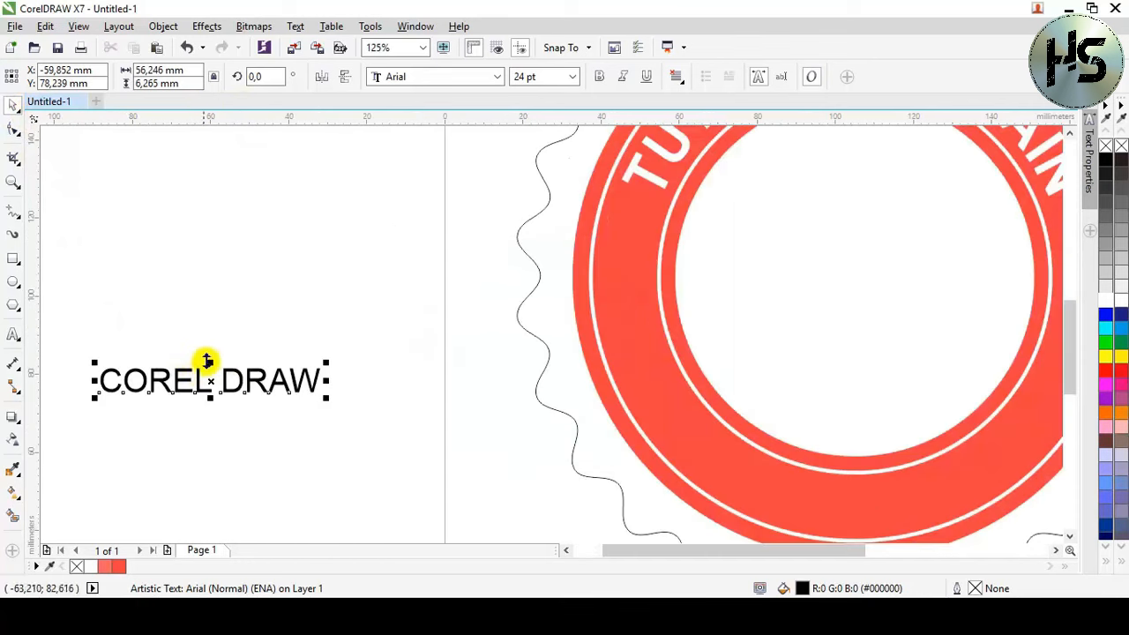
left_click_drag(206, 361, 221, 361)
left_click(600, 78)
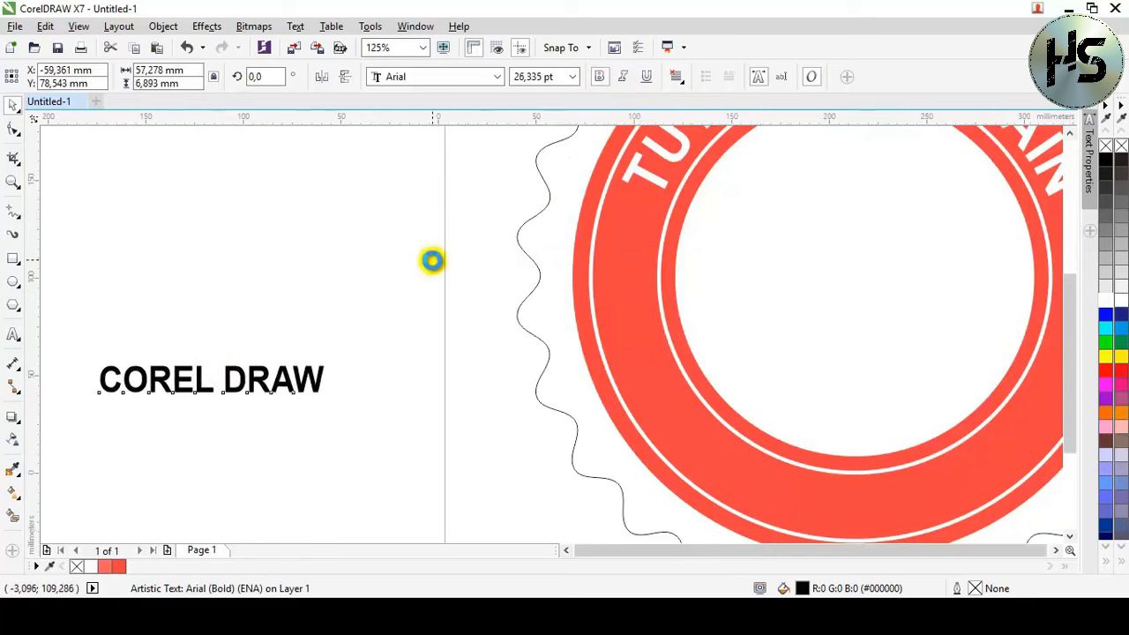
Step: Fit the "COREL DRAW" text to the inner white circle line, centred at the bottom of the ring
scroll(432, 261, "down", 2)
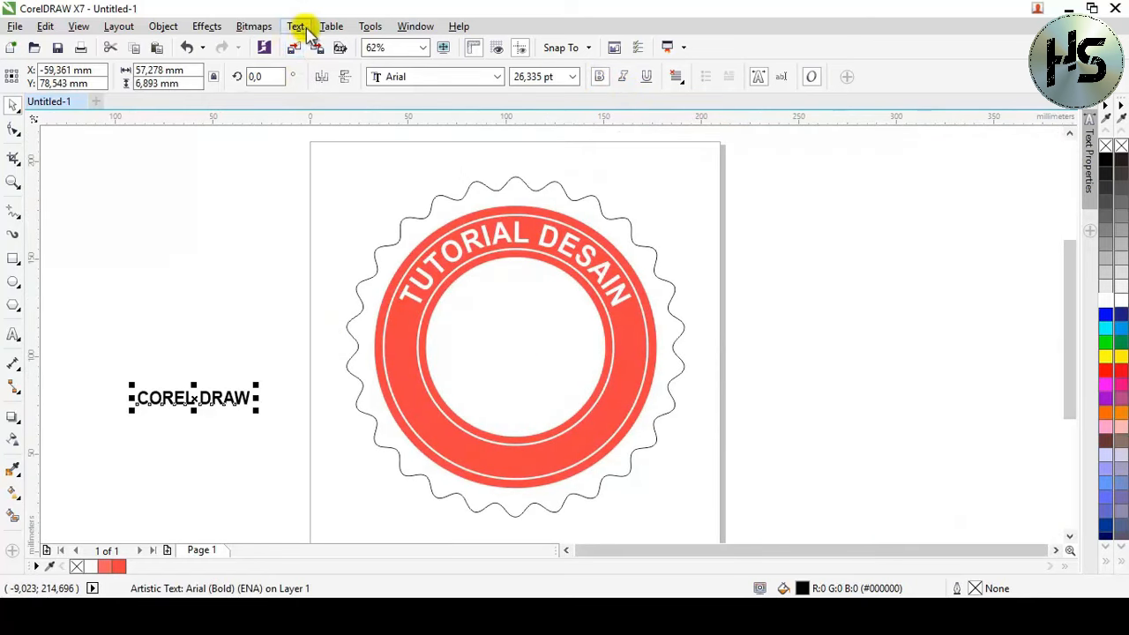
left_click(297, 26)
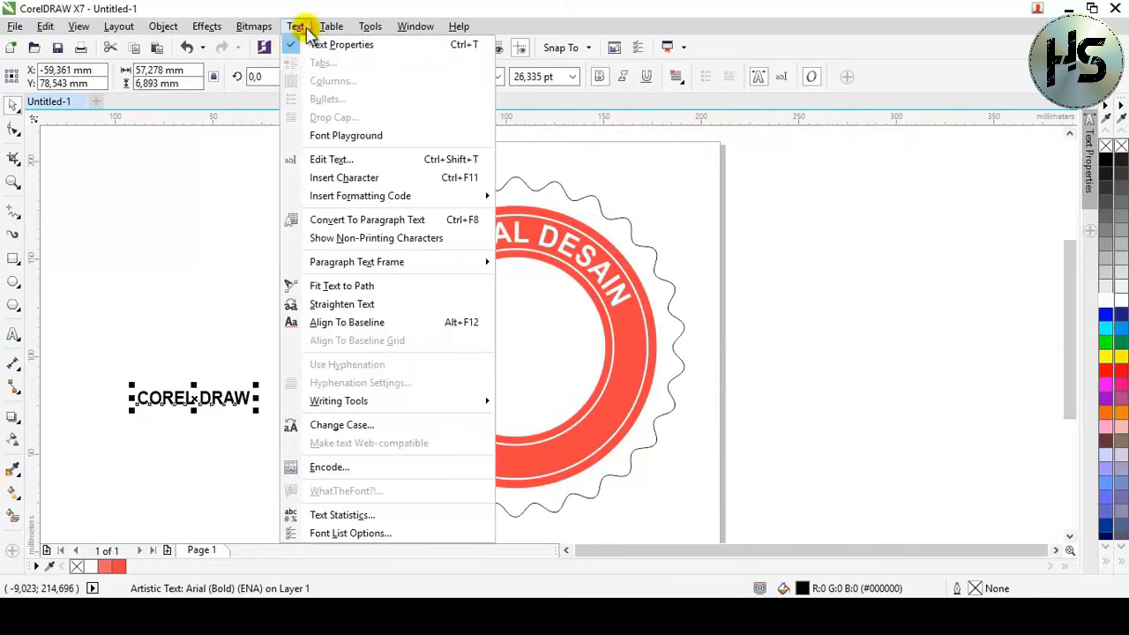
left_click(359, 287)
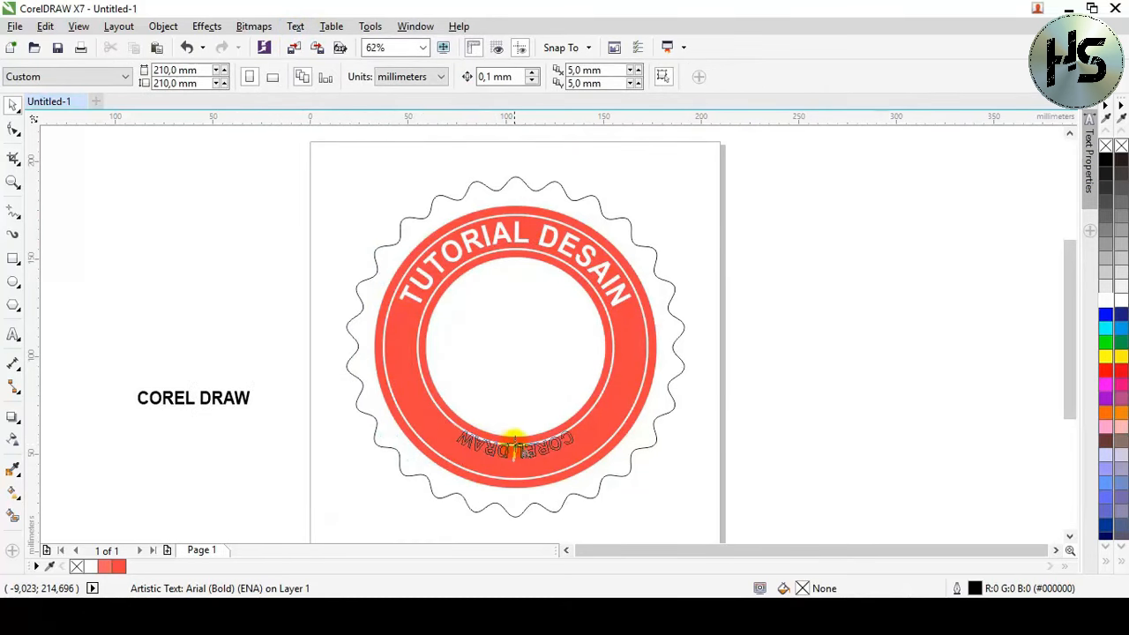
left_click(516, 443)
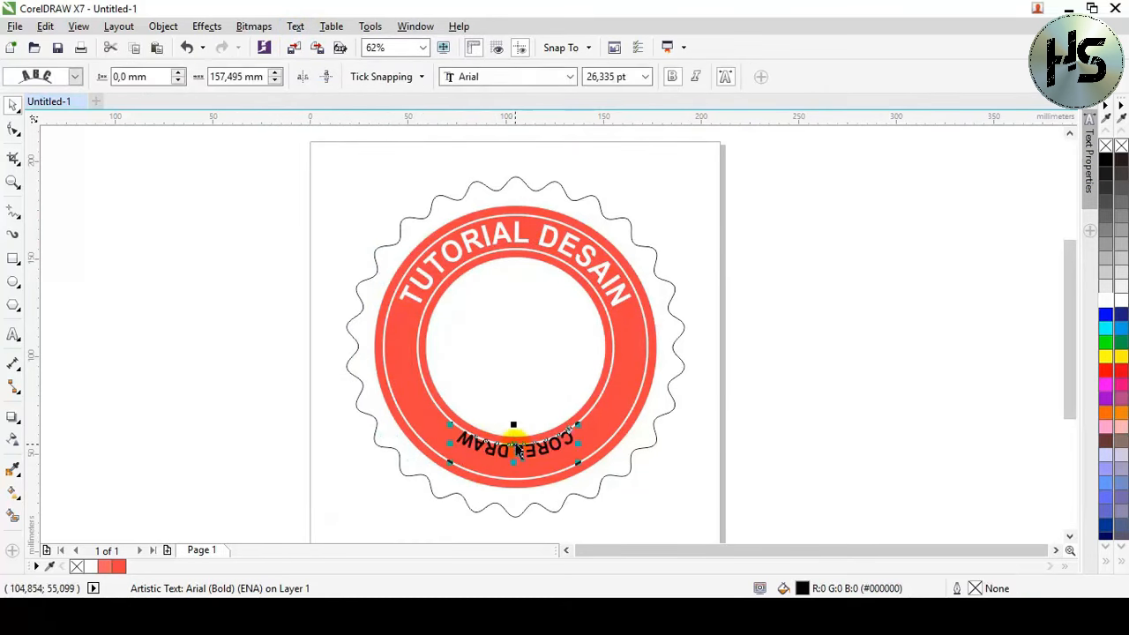
Step: Copy the 43,172 pt font size of the "TUTORIAL DESAIN" text to the curved "COREL DRAW" text
left_click(620, 298)
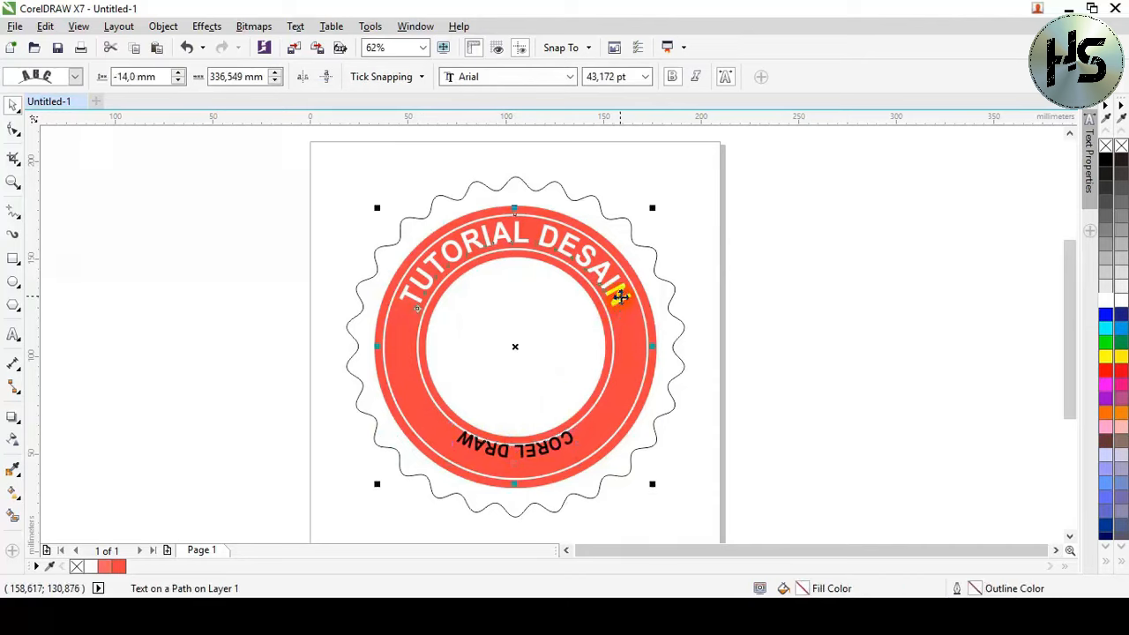
left_click(620, 298)
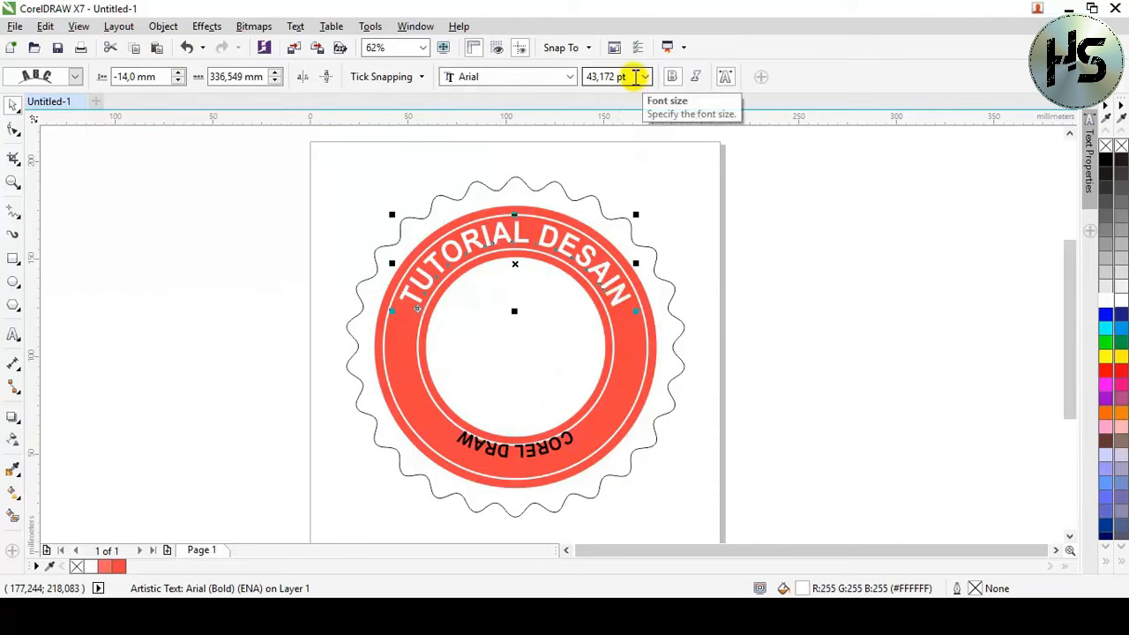
left_click(584, 77)
key("ctrl+c")
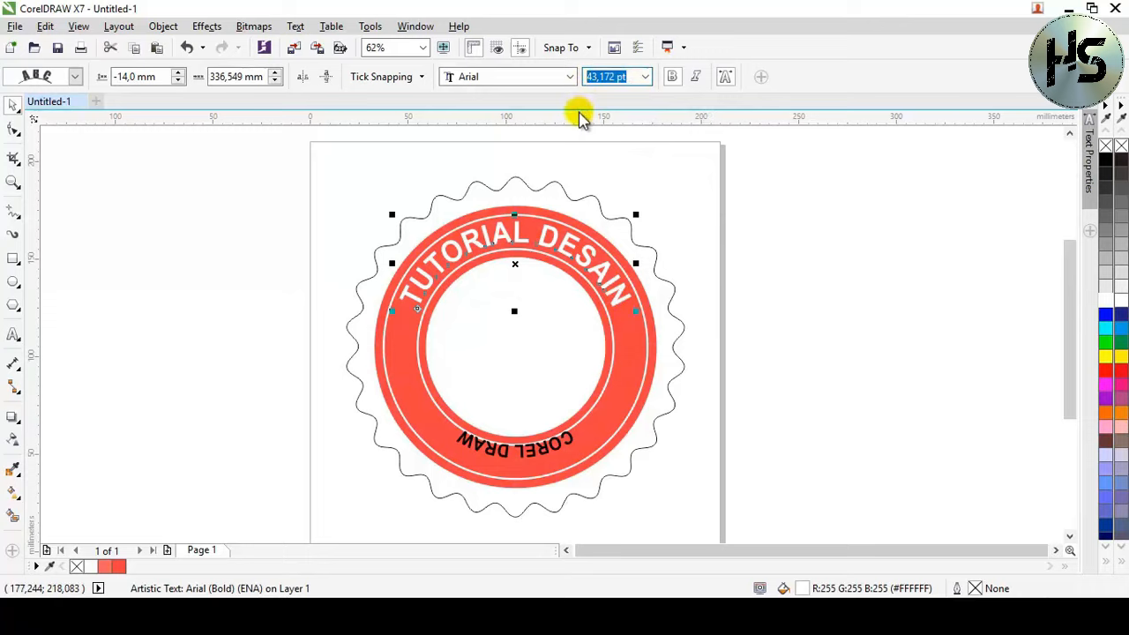
left_click(534, 452)
left_click(533, 452, "ctrl")
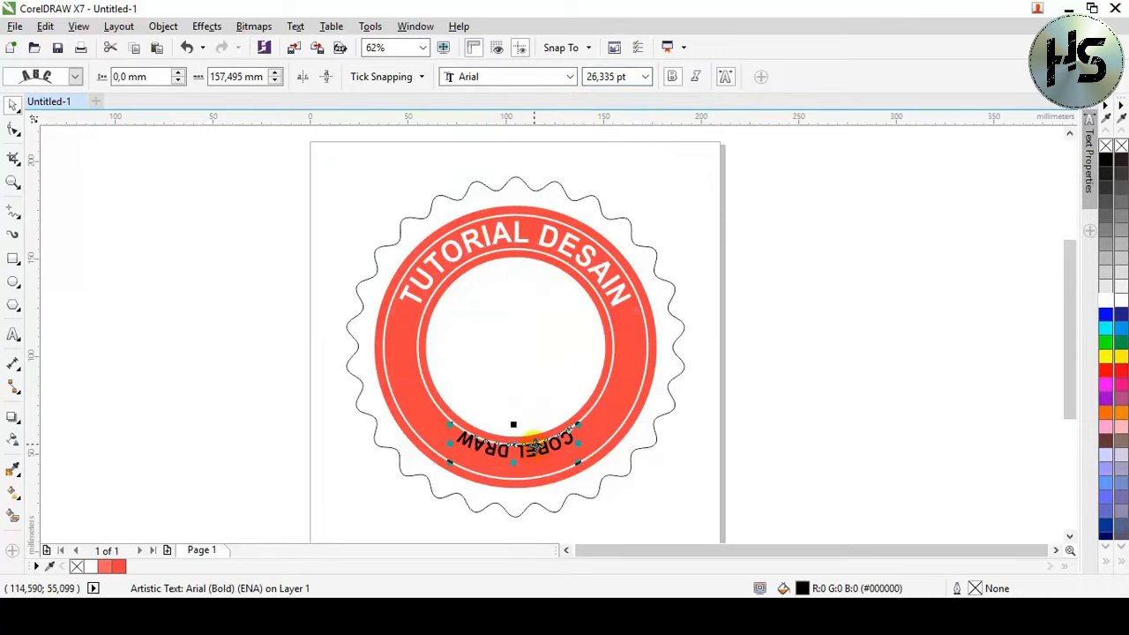
left_click(622, 76)
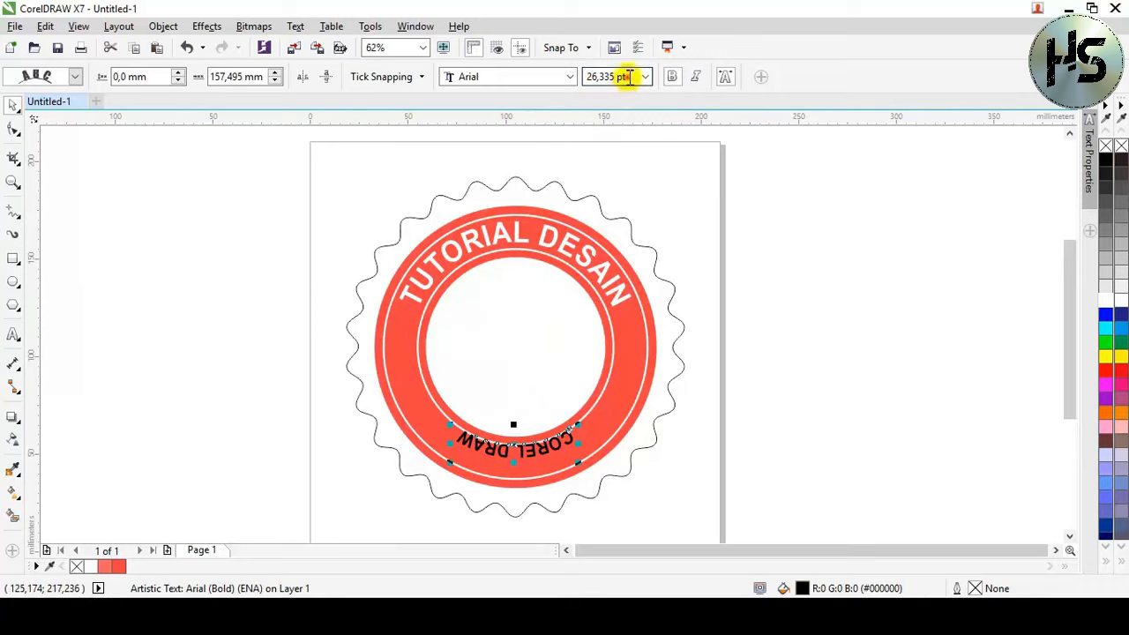
key("ctrl+v")
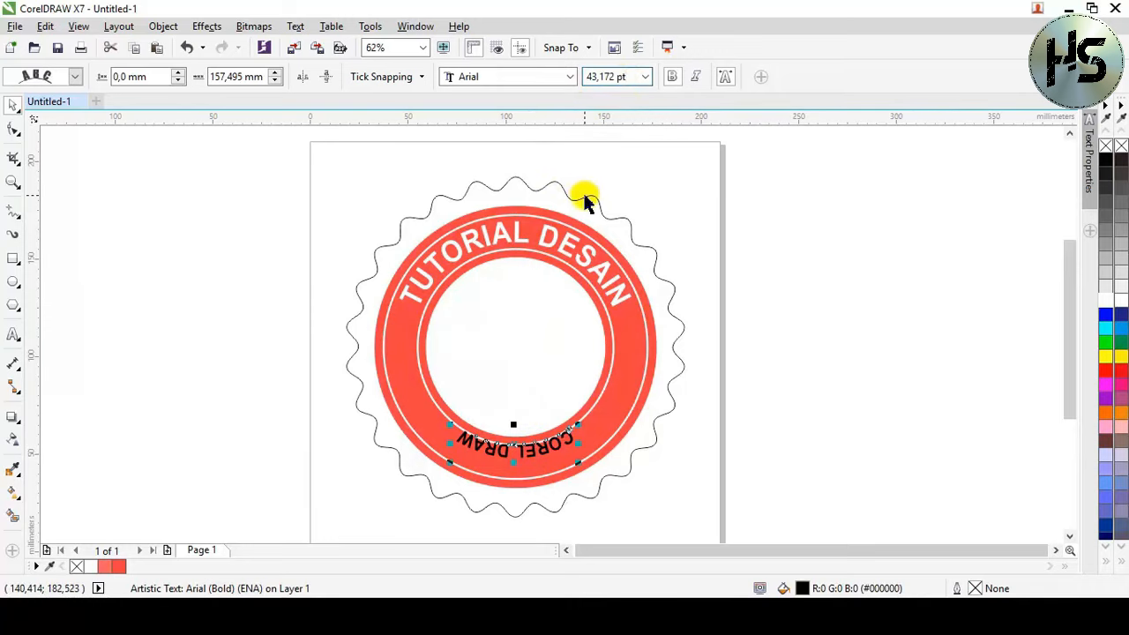
key("Return")
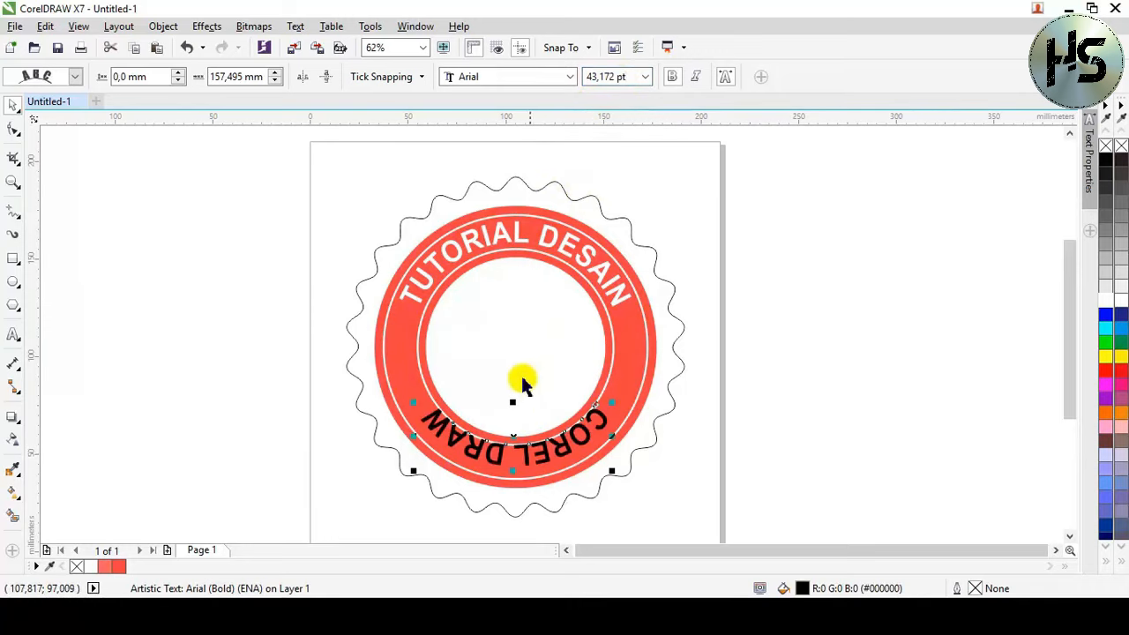
Step: Shift the curved "COREL DRAW" text to a 2 mm distance from its path and undo the extra nudge
scroll(501, 449, "up", 1)
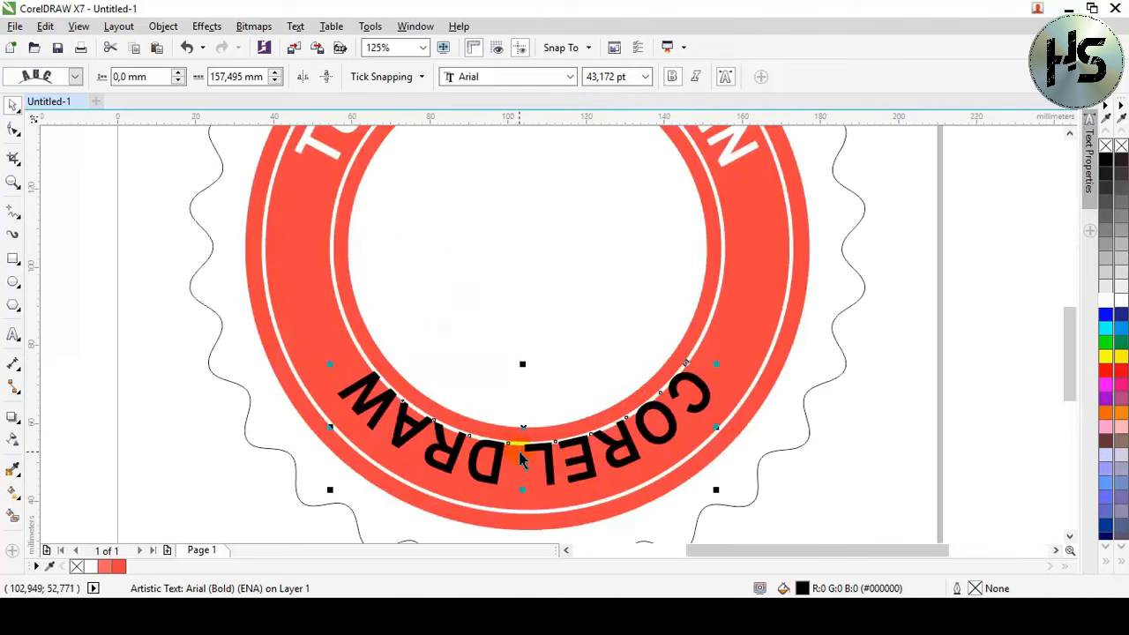
left_click_drag(539, 347, 542, 365)
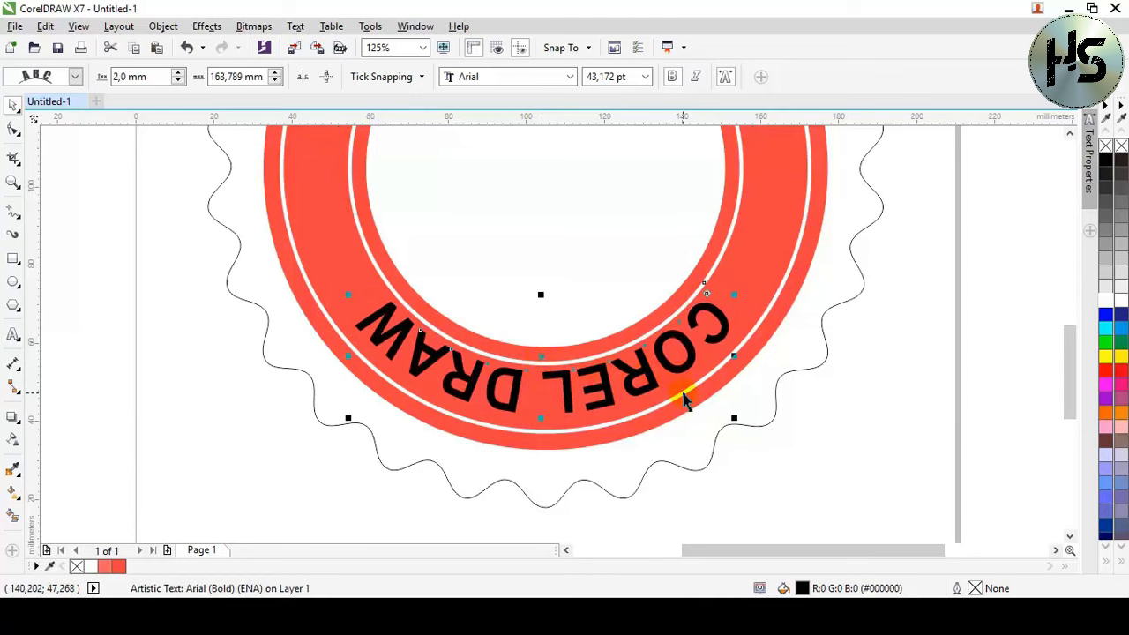
left_click_drag(539, 360, 540, 365)
key("ctrl+z")
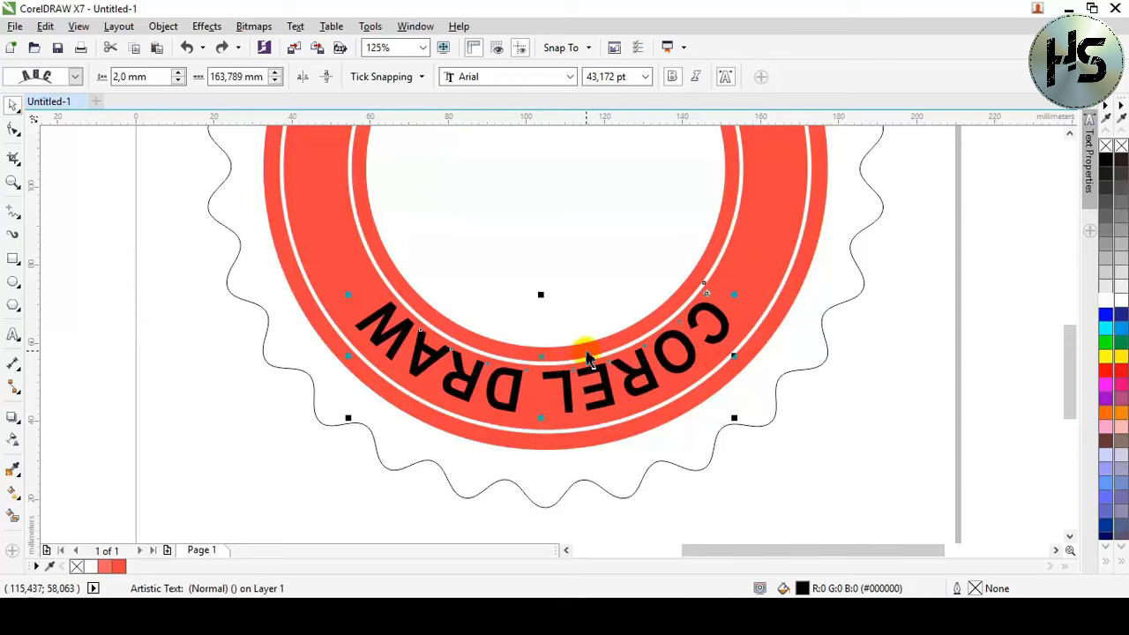
Step: Enlarge the curved "COREL DRAW" text to about 47 pt and nudge it along its path to an offset of about 163.8 mm
scroll(586, 350, "down", 2)
scroll(586, 350, "up", 2)
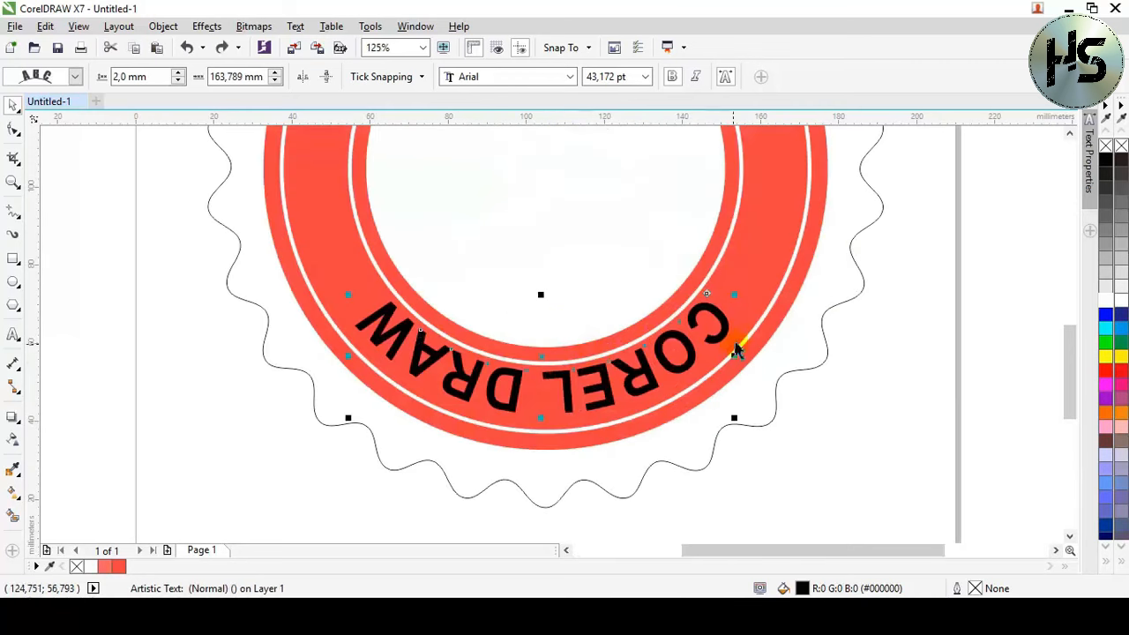
left_click_drag(735, 295, 775, 247)
scroll(534, 373, "up", 3)
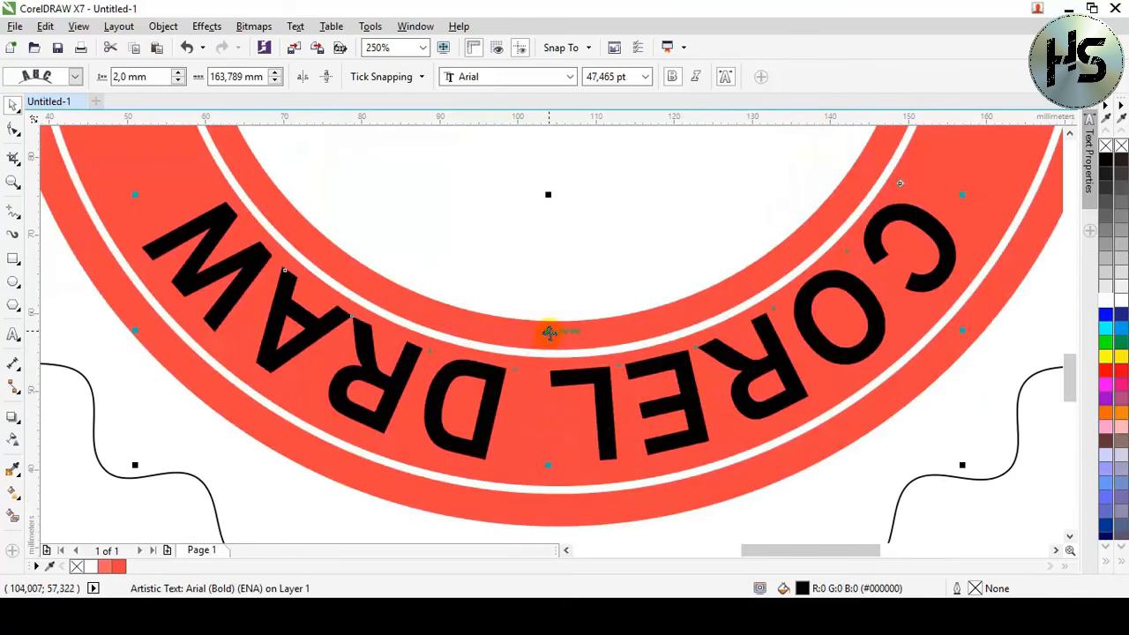
left_click_drag(549, 335, 549, 342)
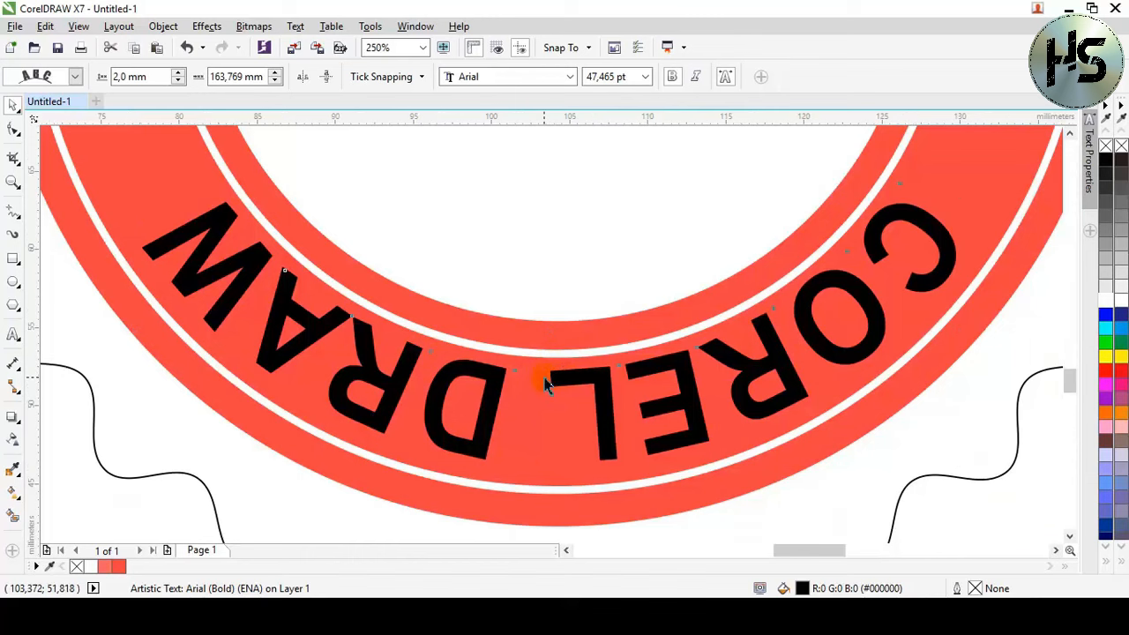
scroll(547, 381, "up", 1)
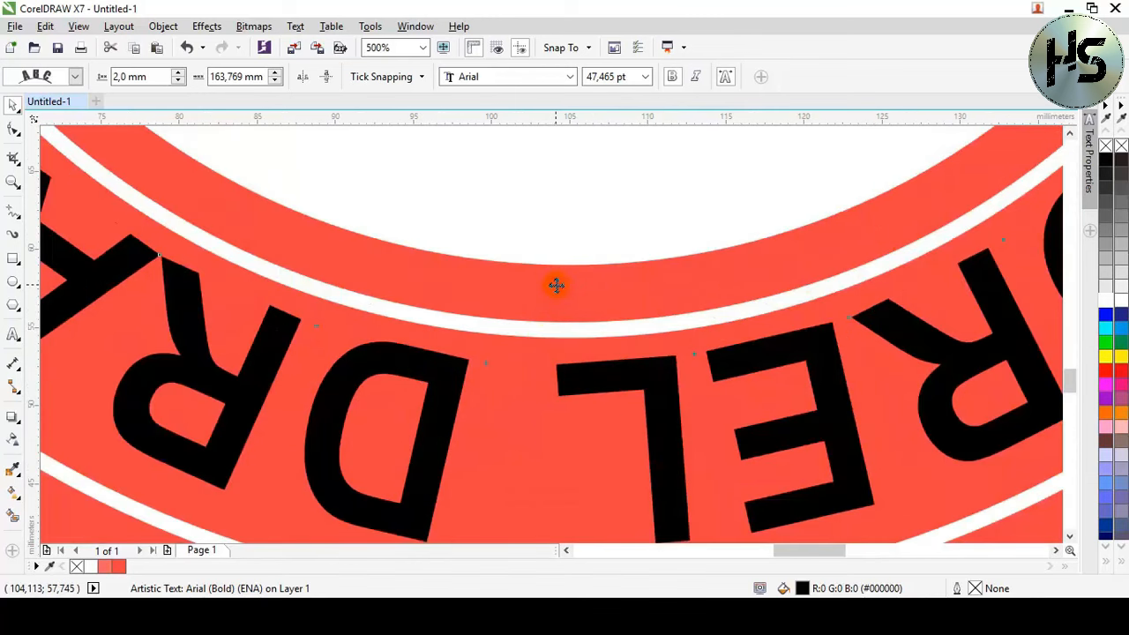
left_click_drag(556, 284, 556, 318)
scroll(556, 317, "down", 1)
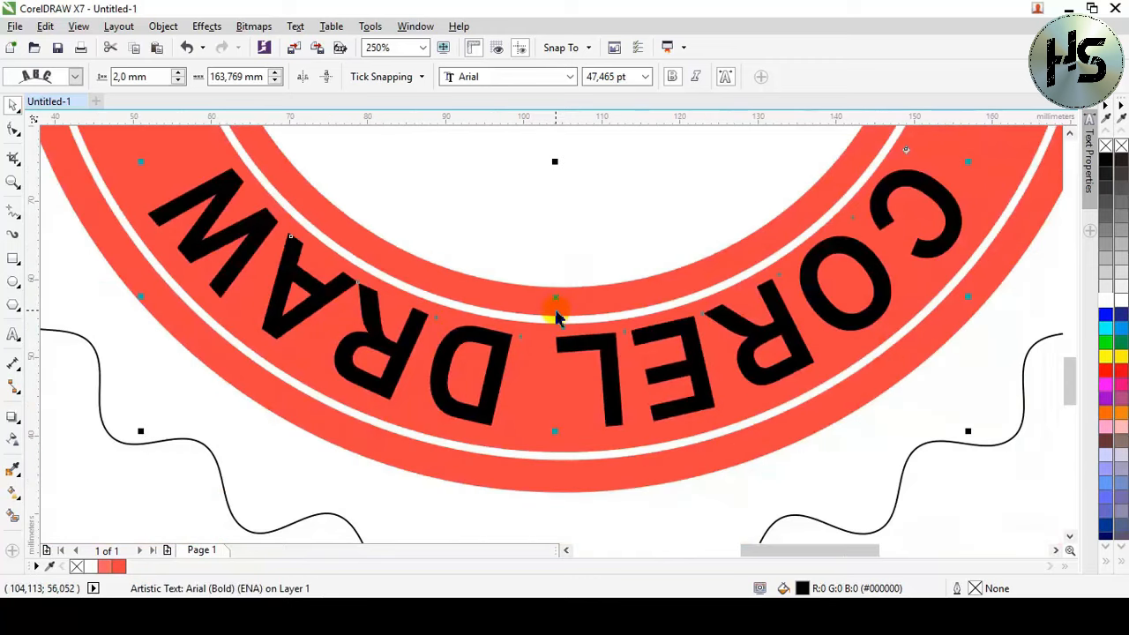
Step: Fill the curved "COREL DRAW" text with white and deselect it
left_click(1107, 299)
scroll(692, 315, "down", 1)
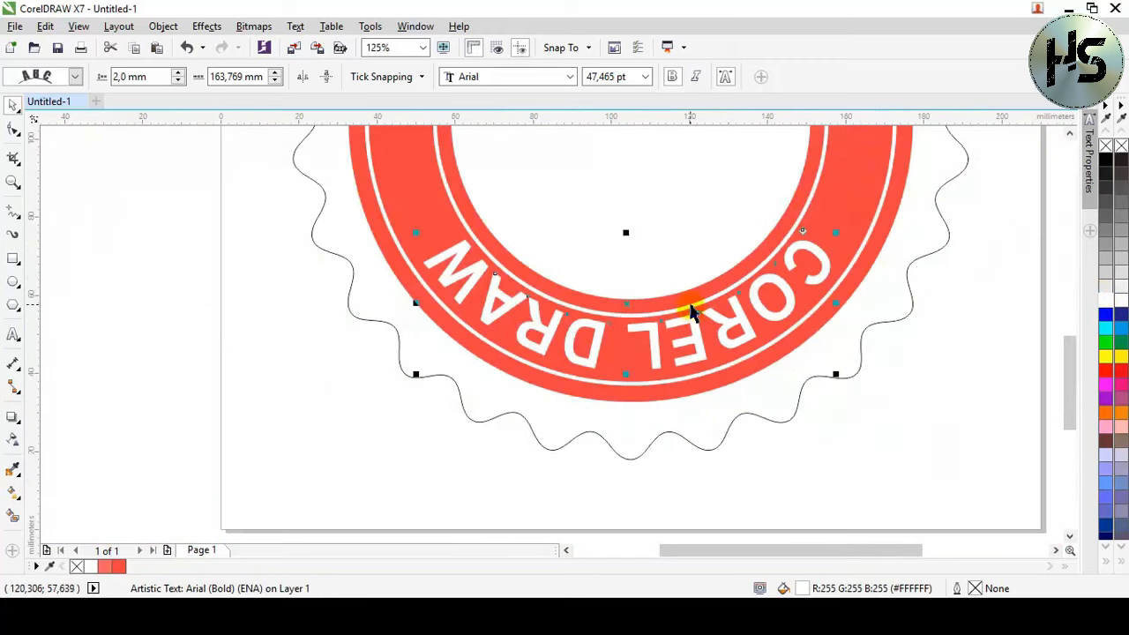
scroll(678, 304, "down", 1)
left_click_drag(676, 300, 587, 410)
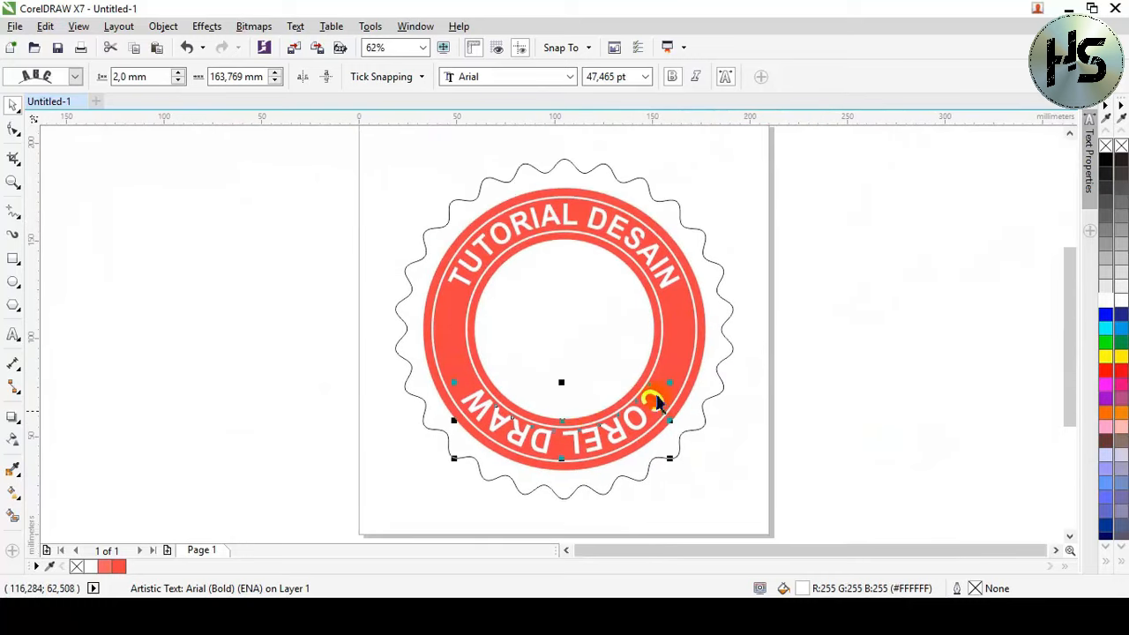
left_click(852, 371)
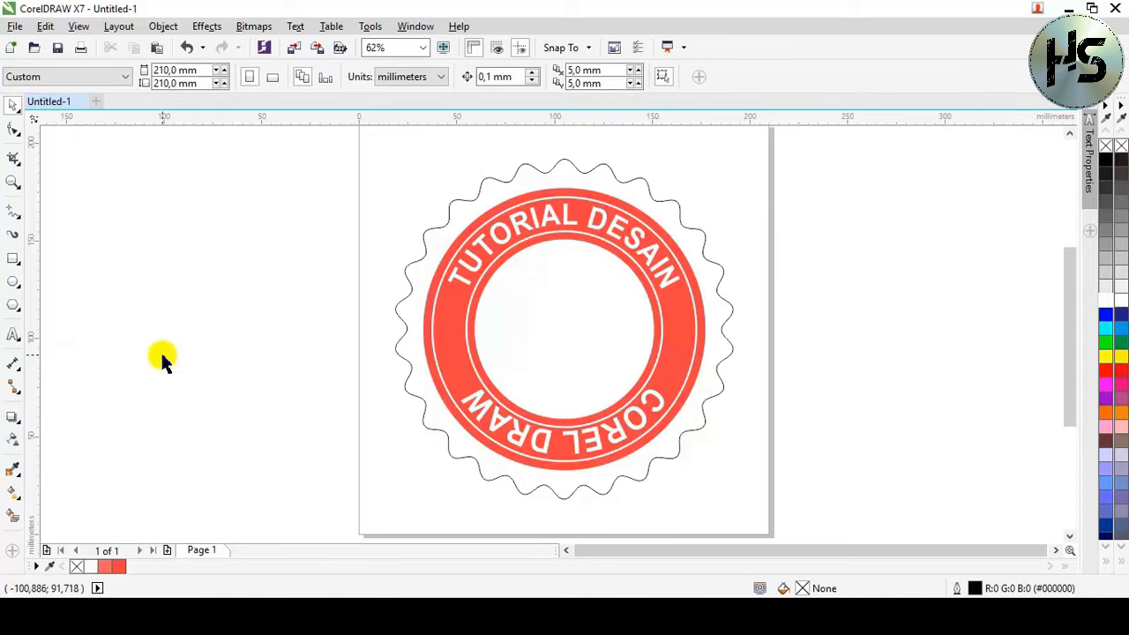
Step: Mirror the curved "COREL DRAW" text horizontally and vertically on its path so it reads upright
left_click(578, 444)
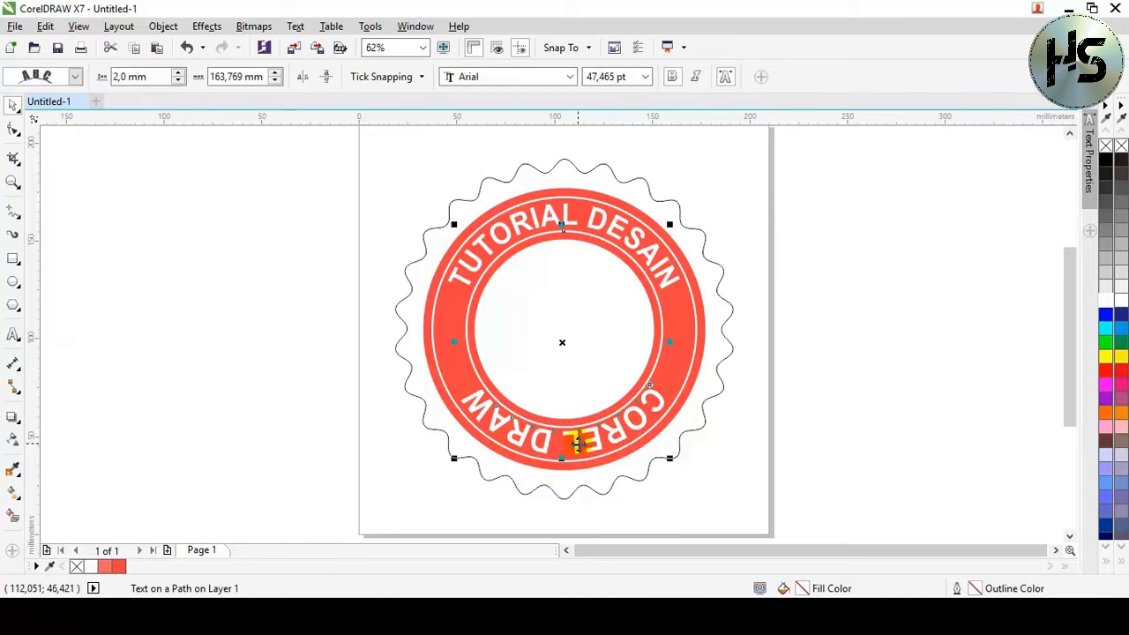
left_click(578, 444)
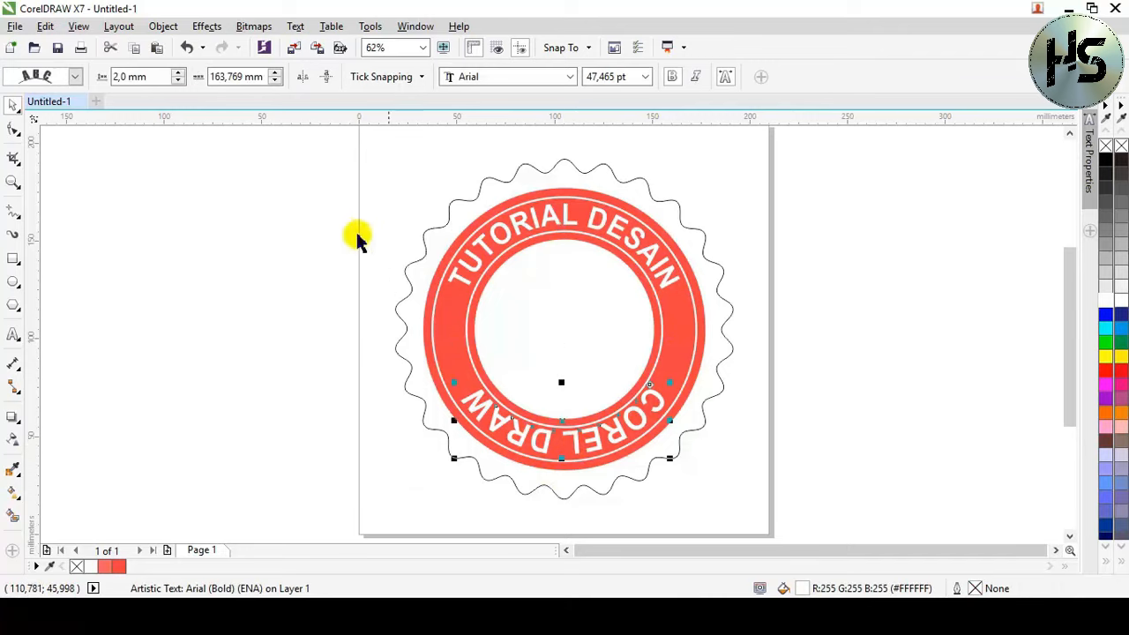
left_click(304, 80)
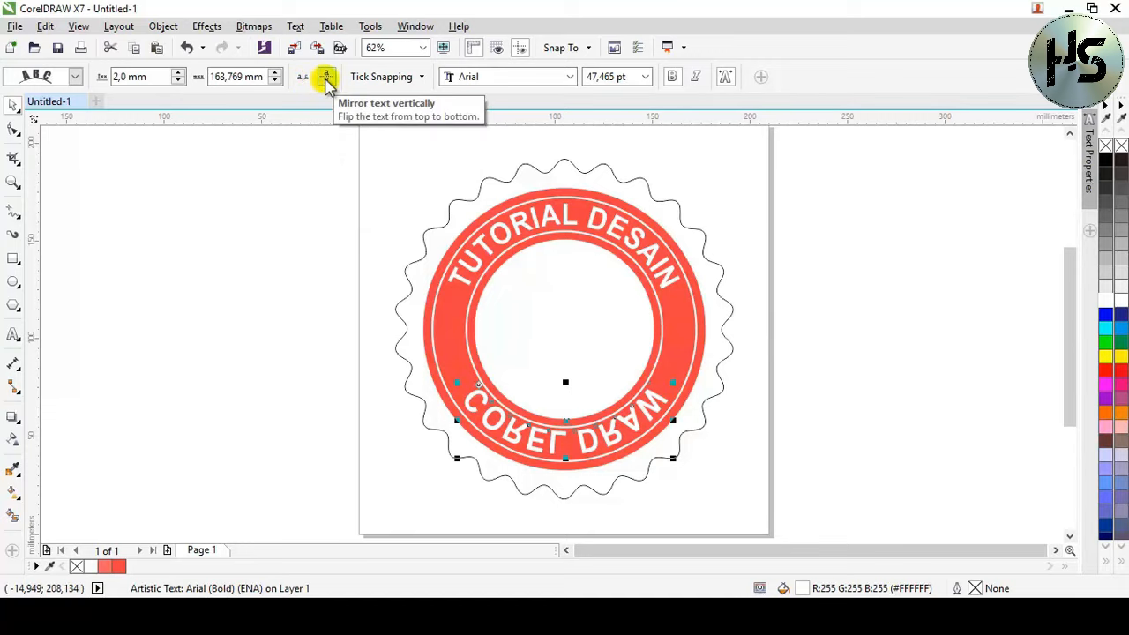
left_click(326, 79)
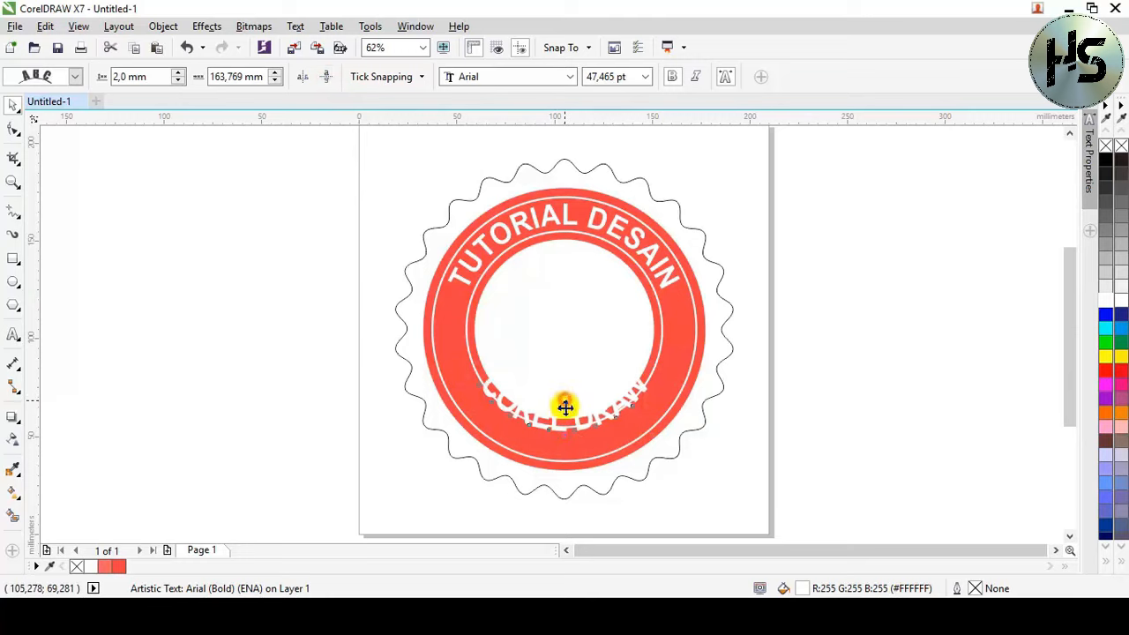
Step: Move the mirrored "COREL DRAW" text outward into the red ring, at a 14 mm distance from its path
left_click_drag(564, 403, 563, 428)
mouse_move(566, 430)
left_mouse_down()
mouse_move(570, 397)
mouse_move(561, 445)
left_mouse_up()
scroll(561, 445, "up", 2)
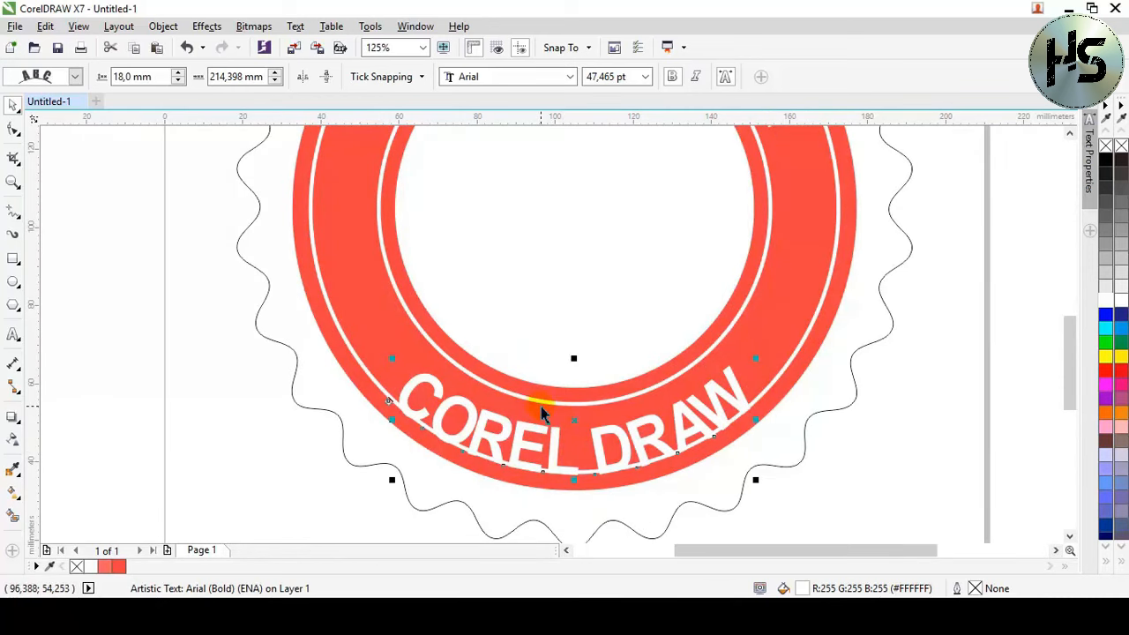
left_click_drag(576, 424, 576, 413)
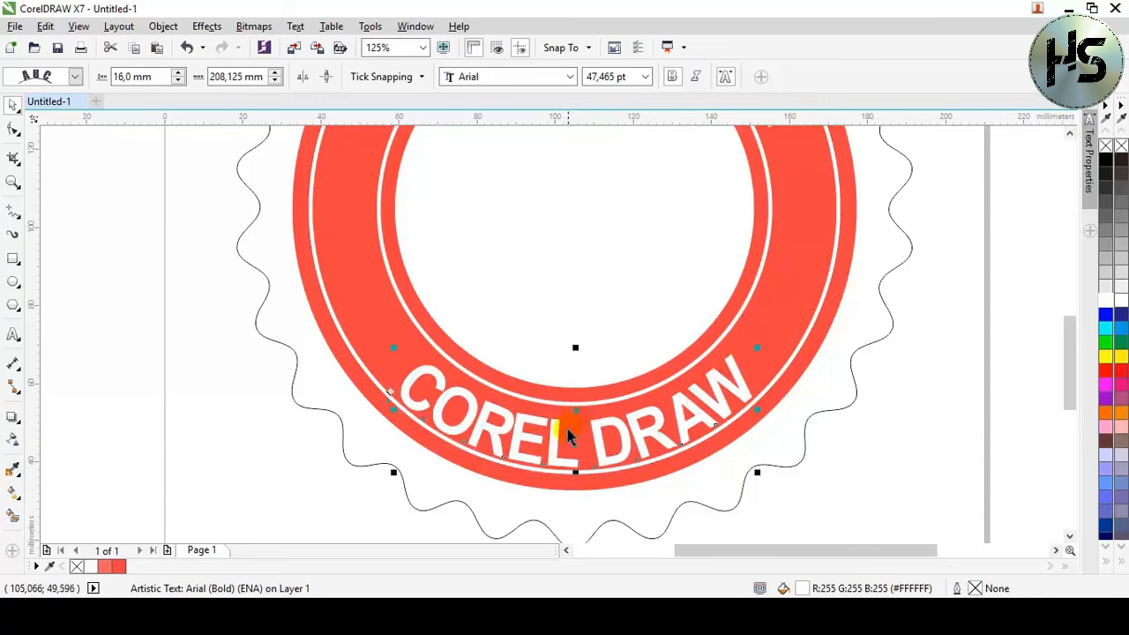
left_click_drag(575, 410, 575, 410)
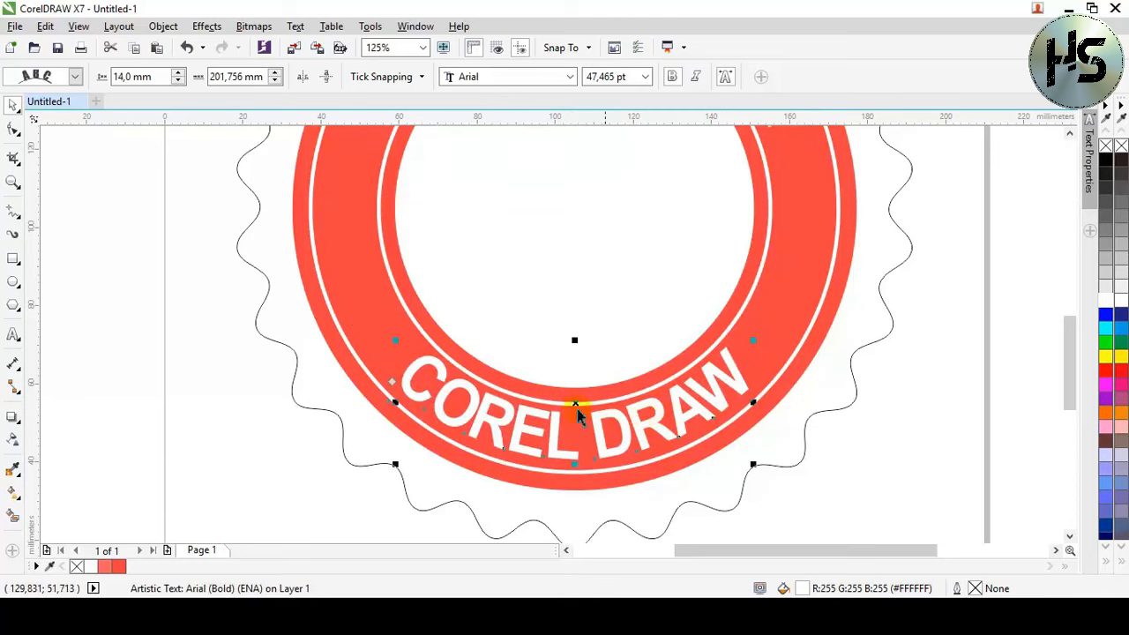
Step: Widen the letter spacing of the curved "COREL DRAW" text with the Shape tool
left_click(14, 131)
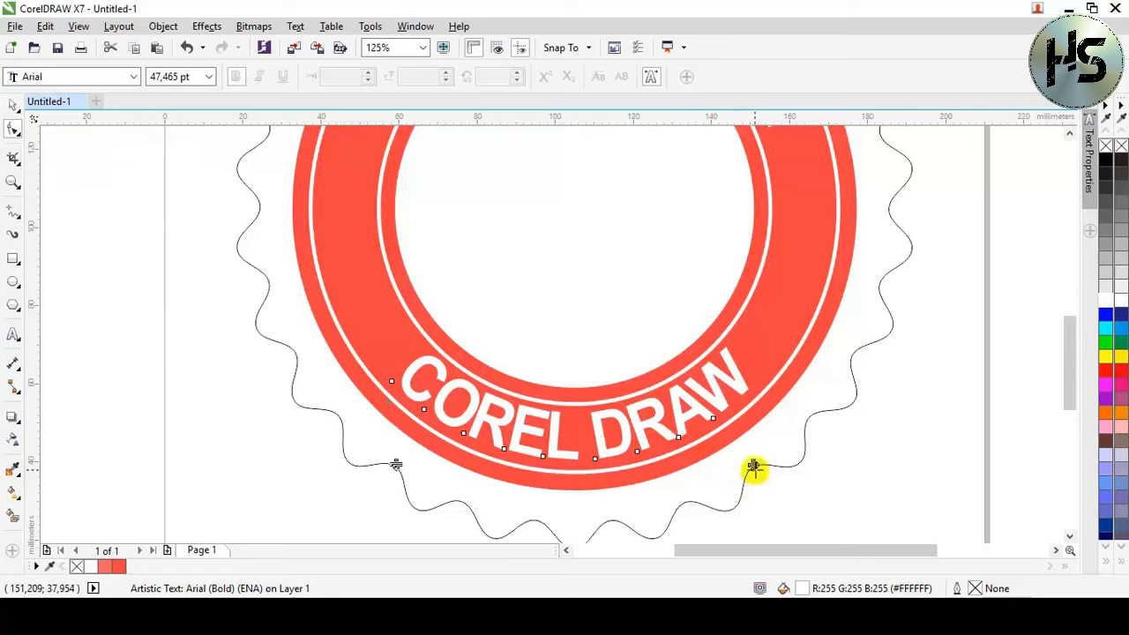
mouse_move(810, 465)
left_mouse_down()
mouse_move(827, 465)
mouse_move(788, 465)
left_mouse_up()
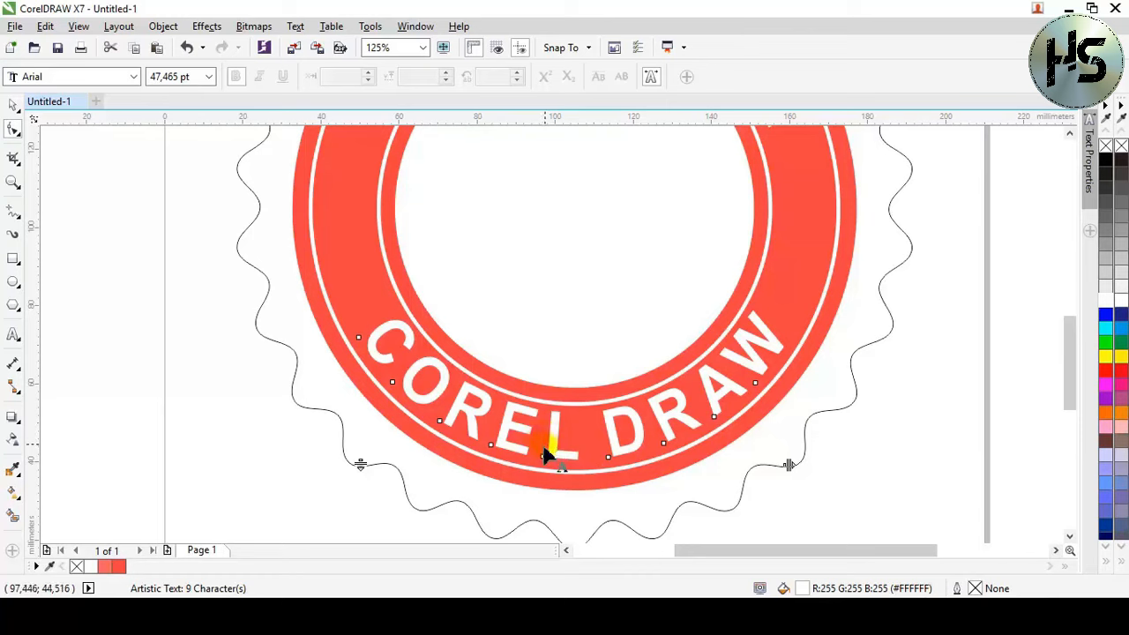
left_click(13, 105)
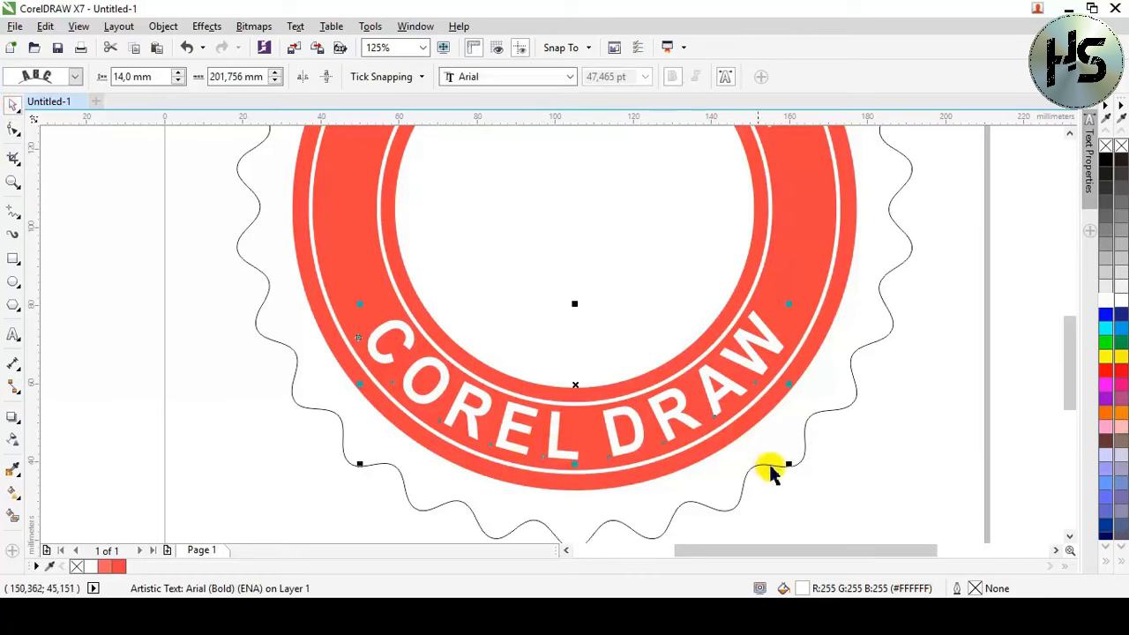
Step: Scale the curved "COREL DRAW" text to about 46 pt and stretch it slightly wider along the ring
mouse_move(788, 464)
left_mouse_down()
mouse_move(817, 476)
mouse_move(772, 488)
left_mouse_up()
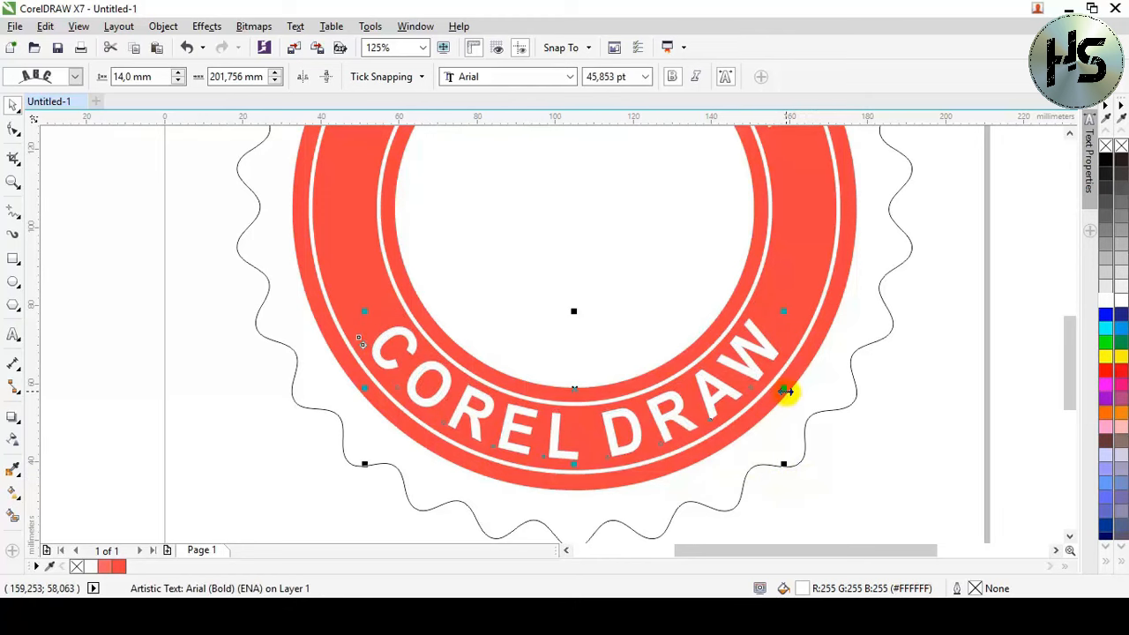
mouse_move(785, 390)
left_mouse_down()
mouse_move(808, 394)
mouse_move(801, 405)
left_mouse_up()
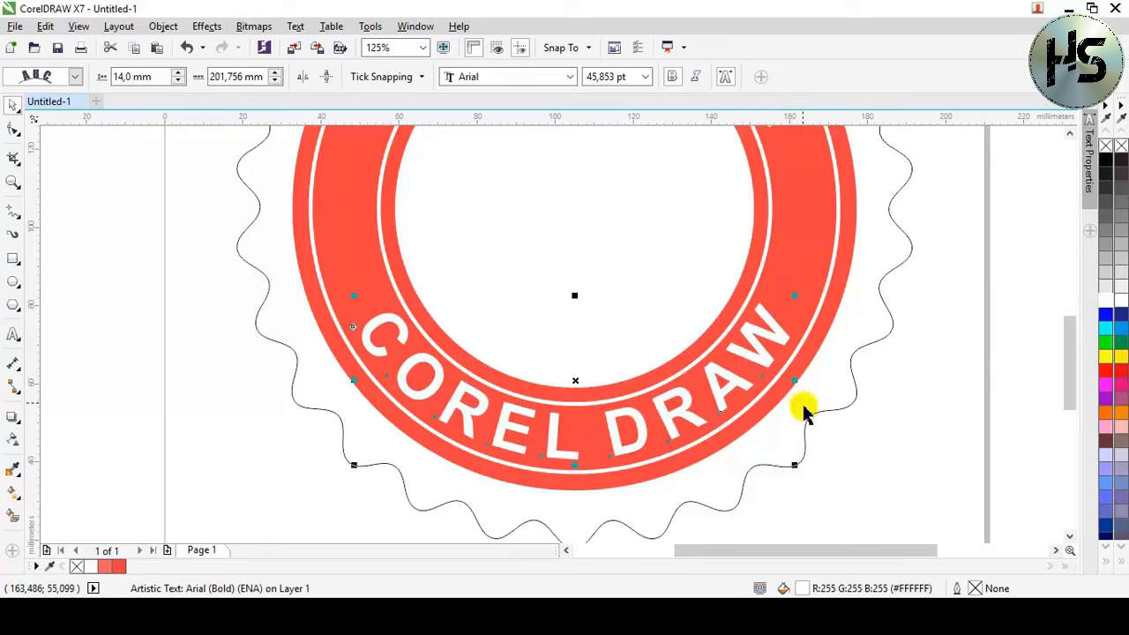
left_click(917, 437)
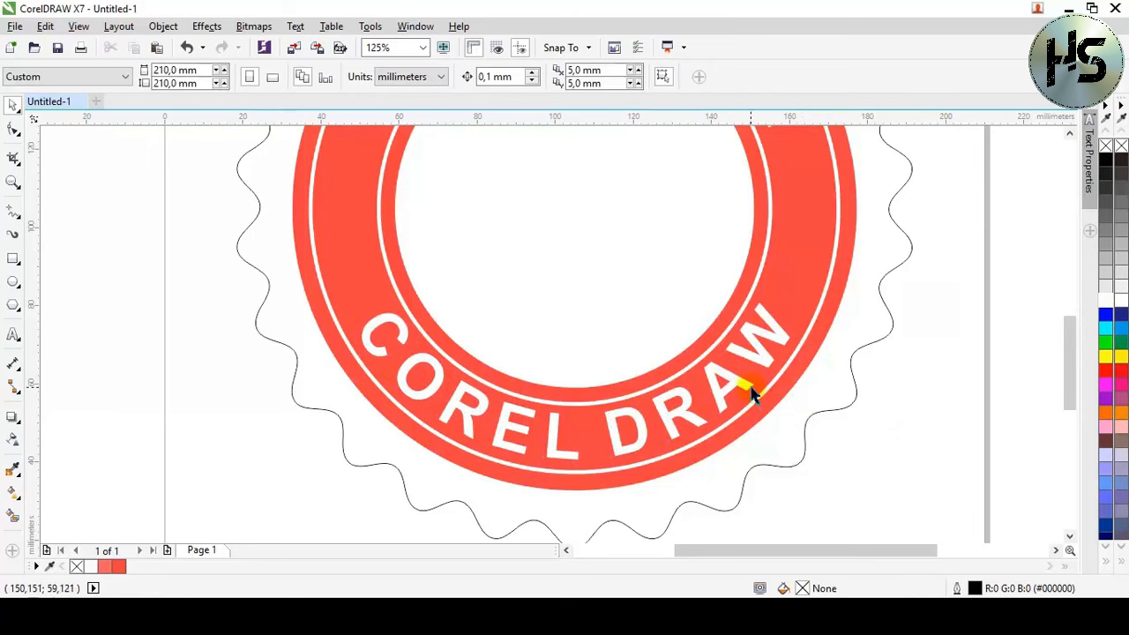
Step: Draw a rectangle about 175 × 35 mm across the middle of the badge and centre it on the page
key("F4")
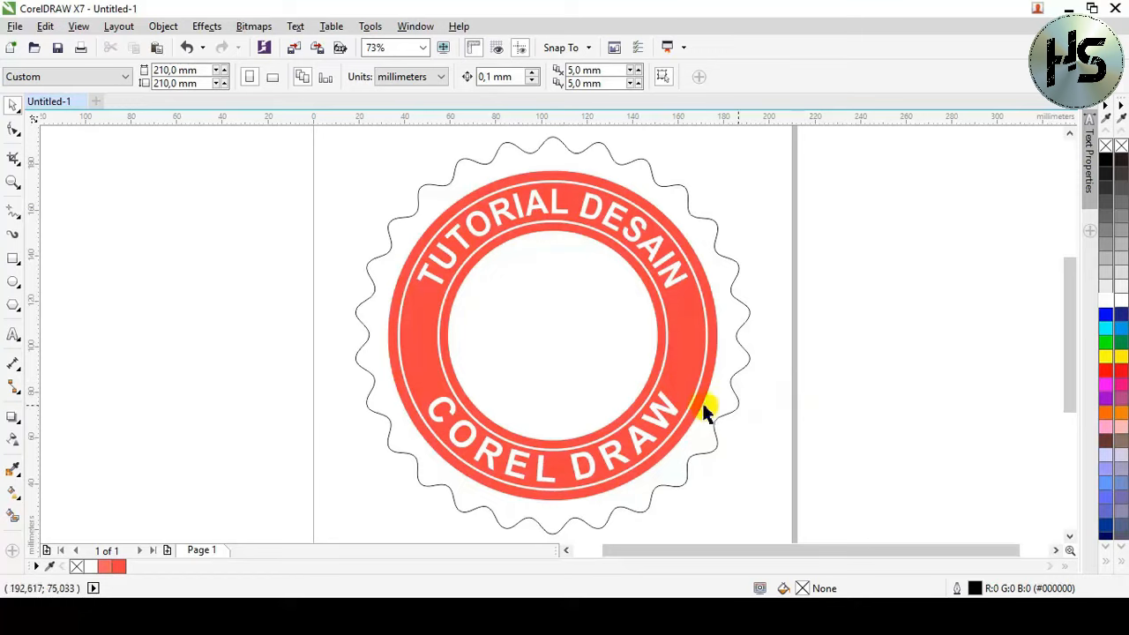
left_click(12, 260)
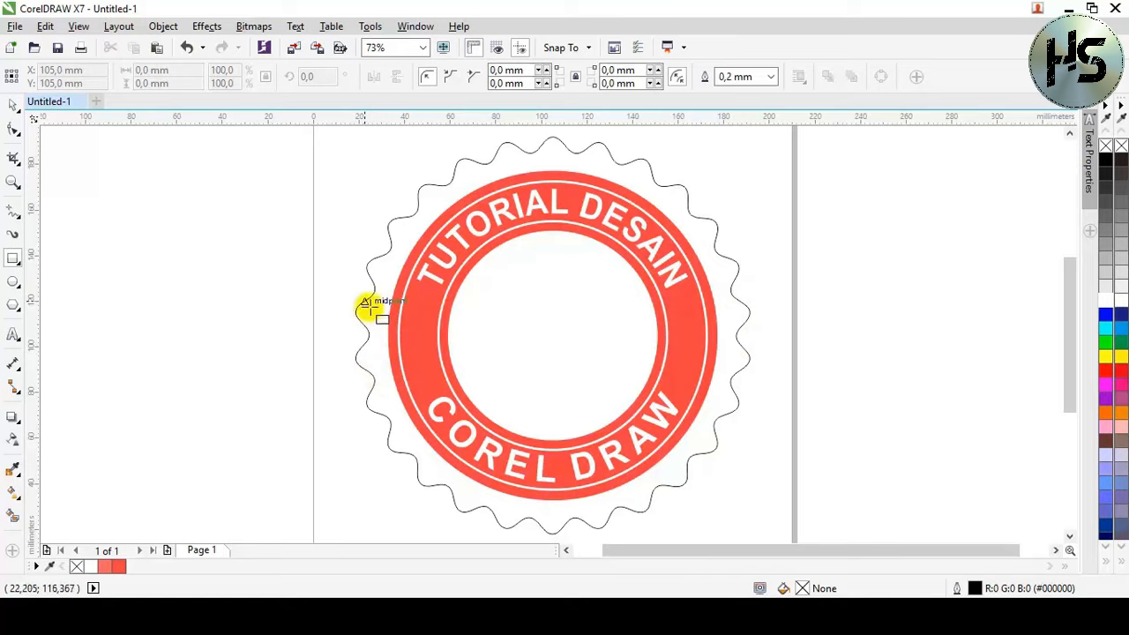
left_click_drag(366, 301, 763, 380)
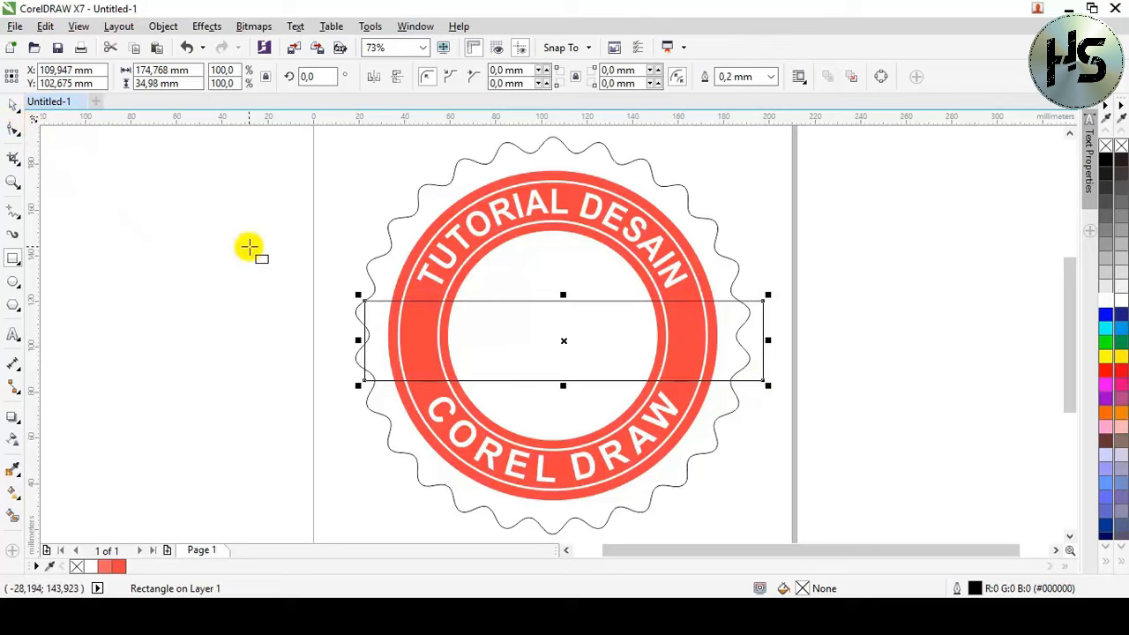
key("p")
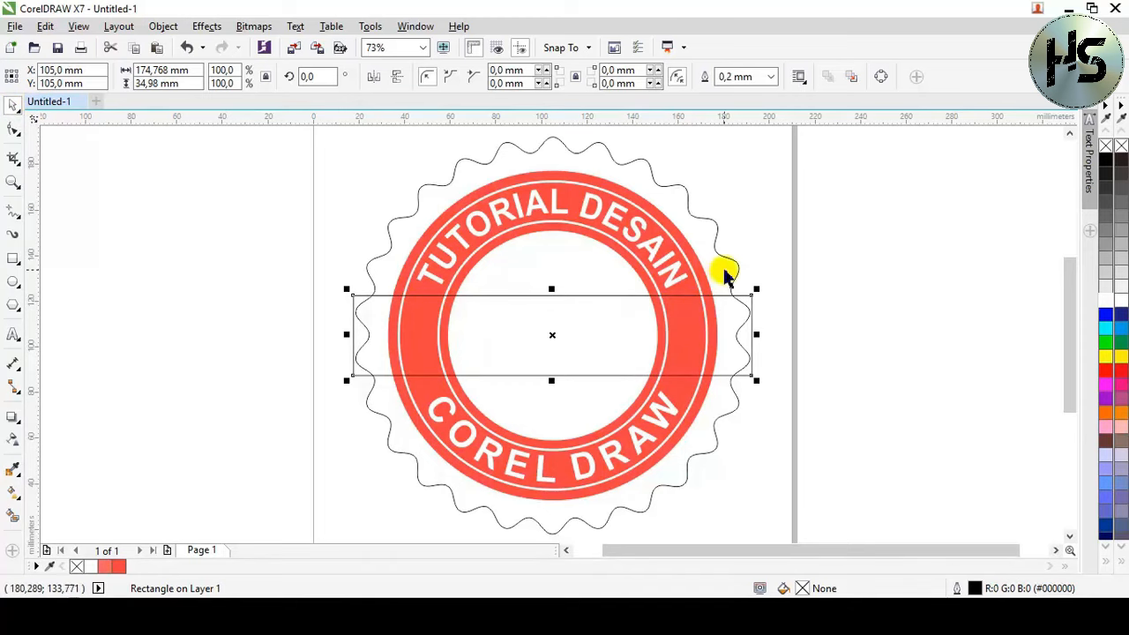
Step: Intersect the large red circle with the rectangle to make a round-ended band, and delete the source rectangle
left_click(698, 262)
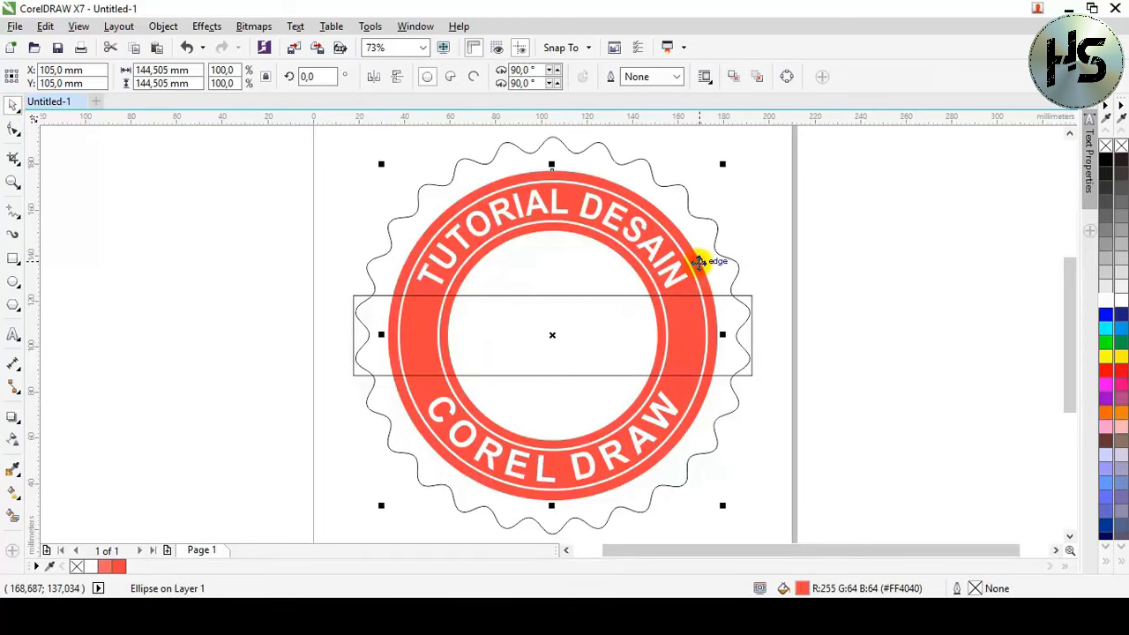
left_click(749, 303, "shift")
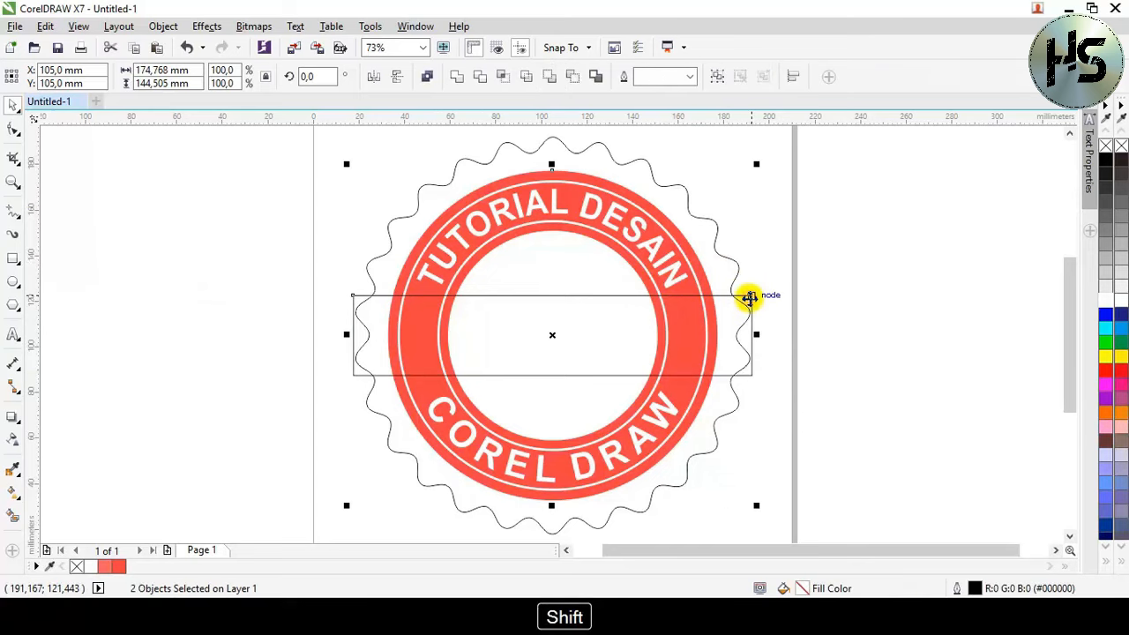
left_click(505, 79)
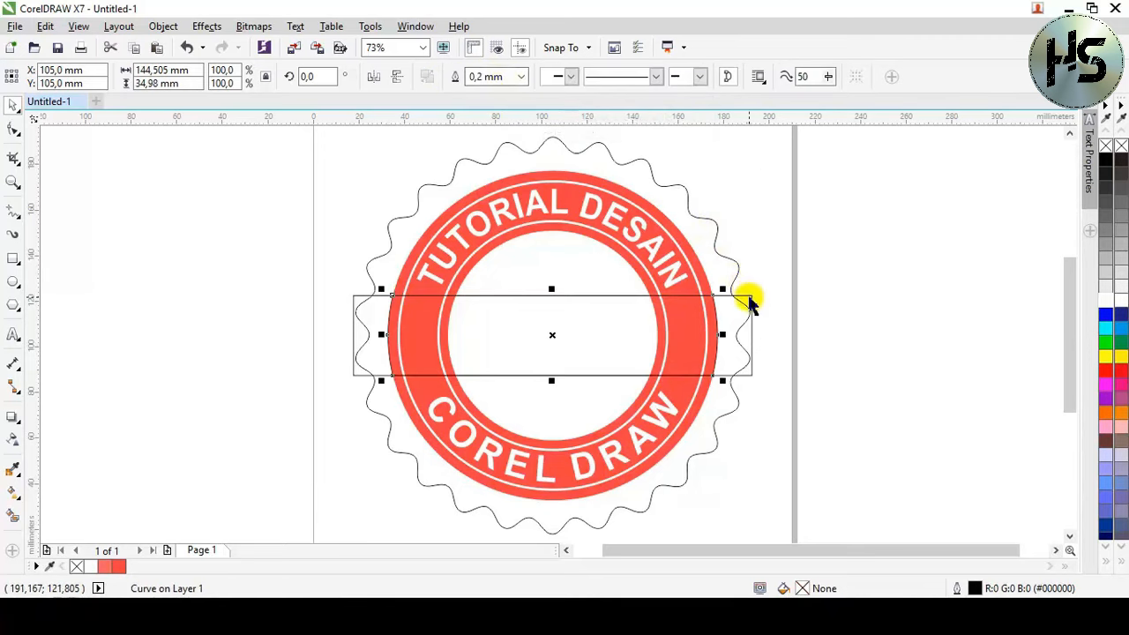
left_click_drag(749, 303, 925, 380)
key("Delete")
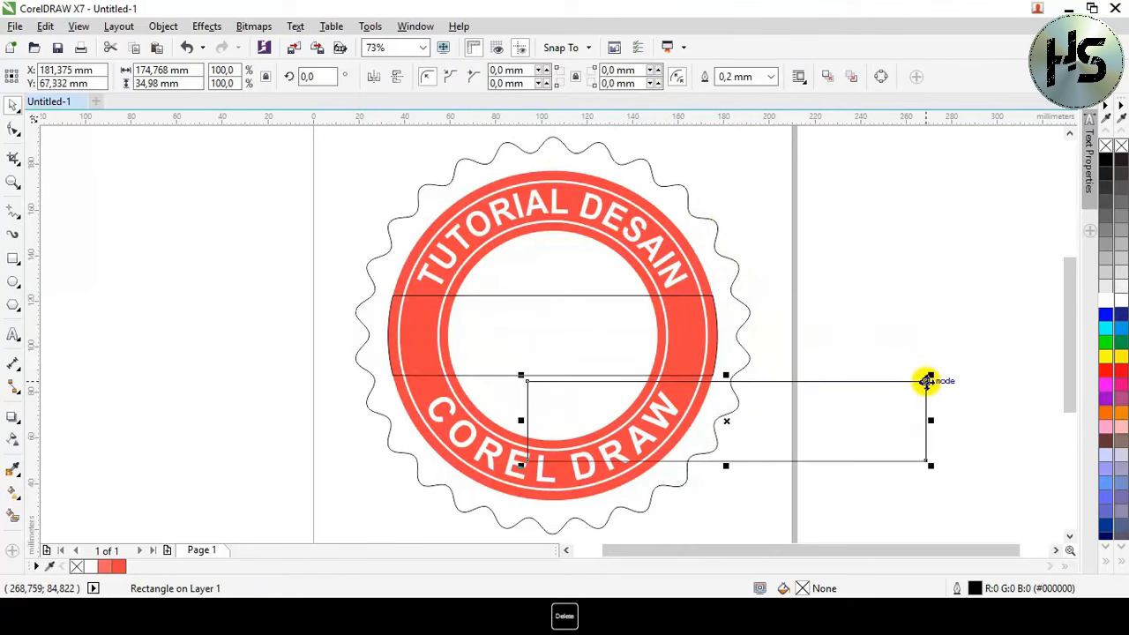
Step: Draw a second, lower rectangle about 194 × 28 mm over the band and centre it on the page
left_click(13, 259)
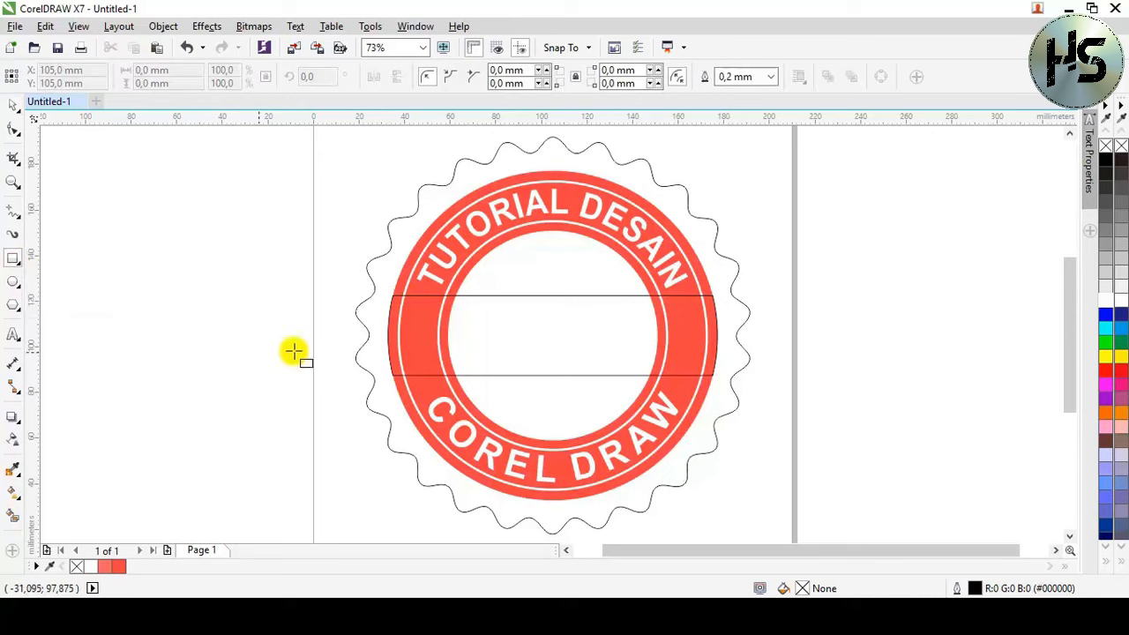
left_click_drag(333, 307, 775, 372)
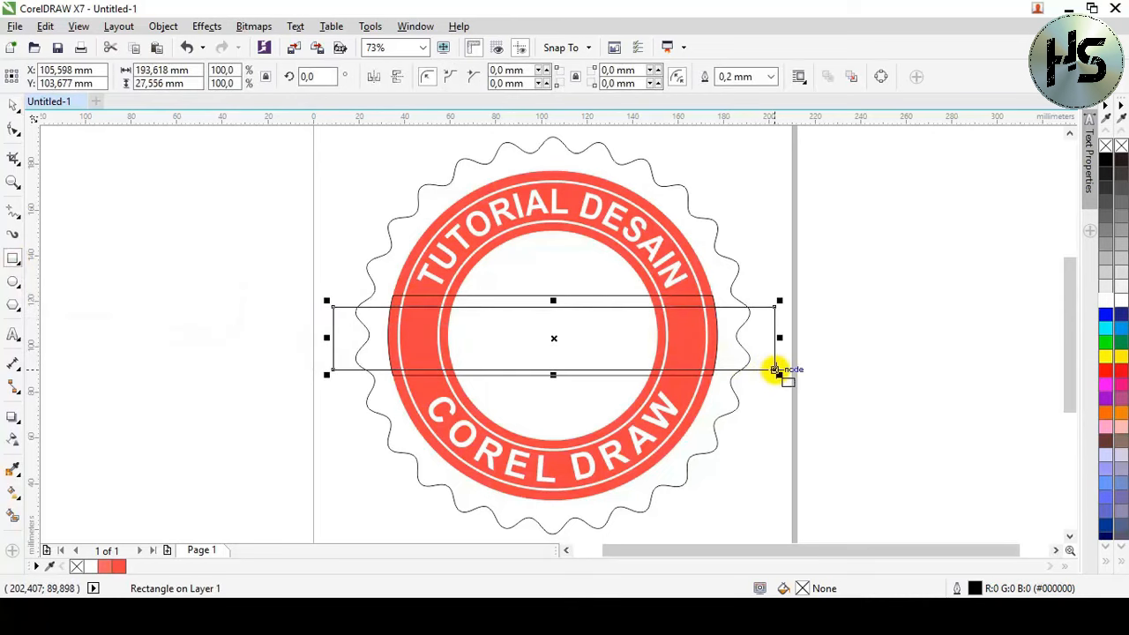
key("p")
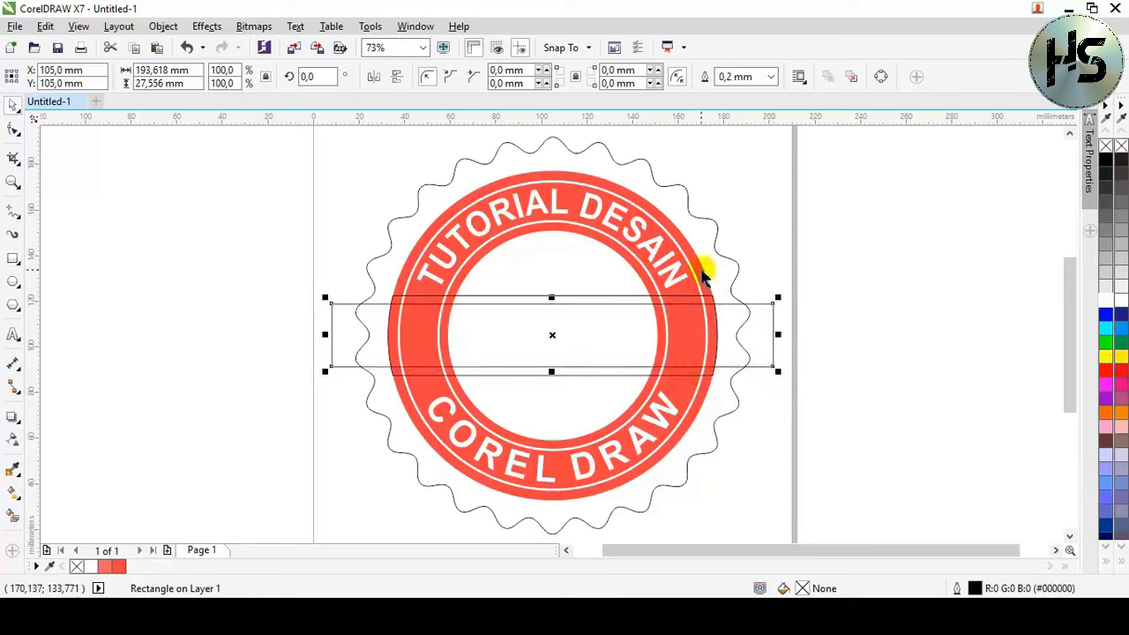
Step: Intersect the large red circle with the second rectangle to make an inner band, and delete that rectangle
left_click(703, 276)
left_click(774, 312, "shift")
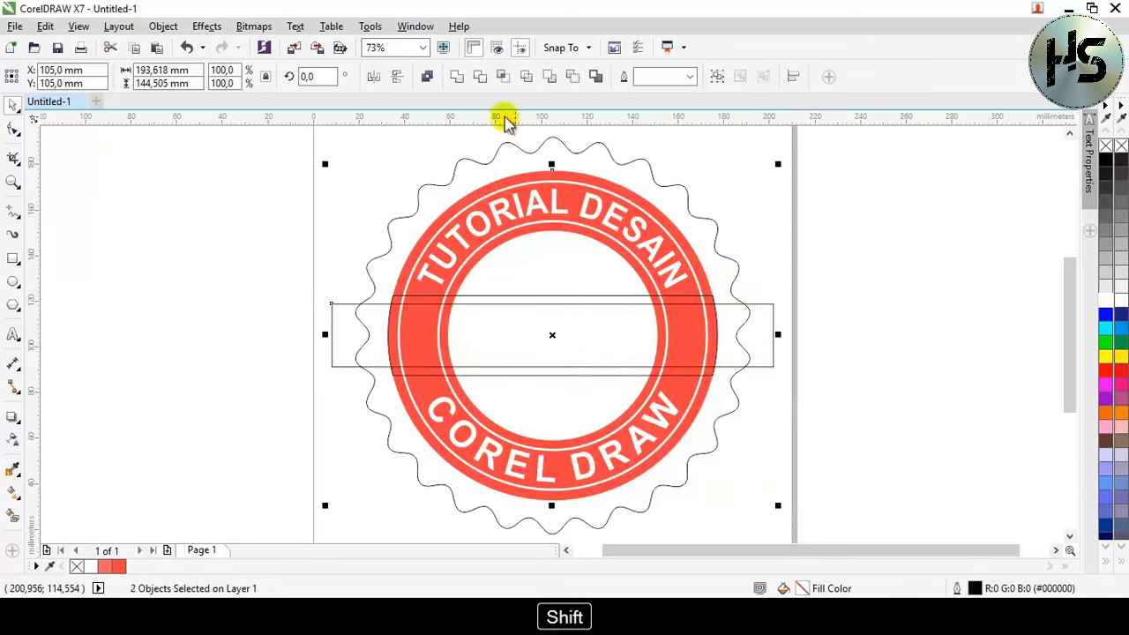
left_click(498, 76)
left_click(864, 252)
left_click_drag(771, 317, 312, 385)
key("Delete")
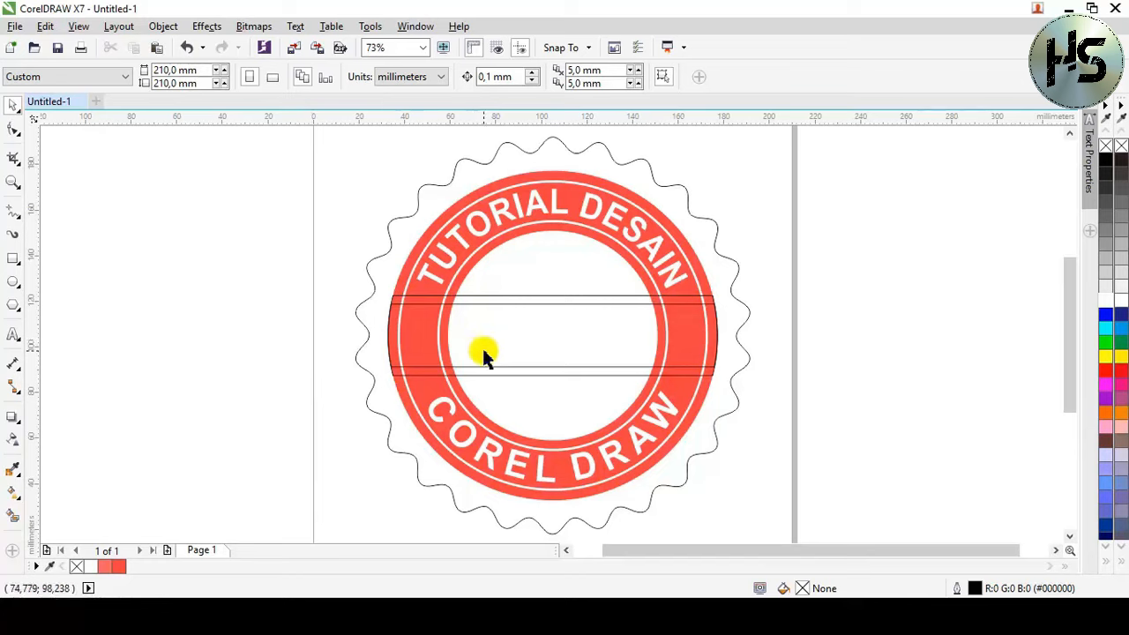
Step: Fill the taller centre band with black and give the inner band a white outline 0.75 mm wide
left_click(632, 301)
left_click(1106, 162)
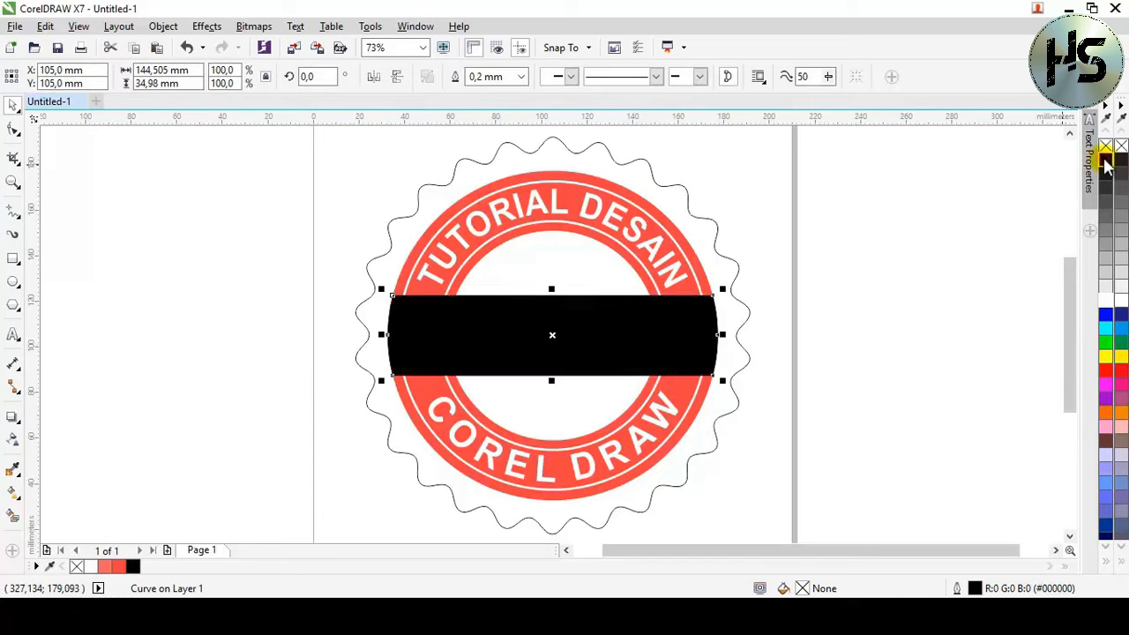
left_click(660, 328)
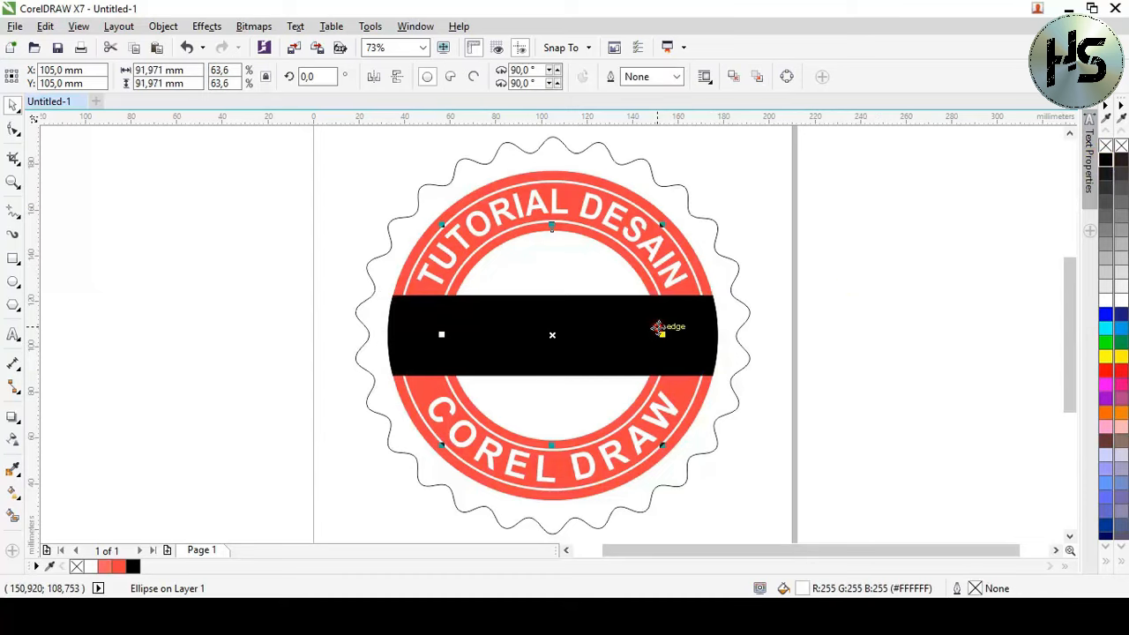
left_click(699, 328)
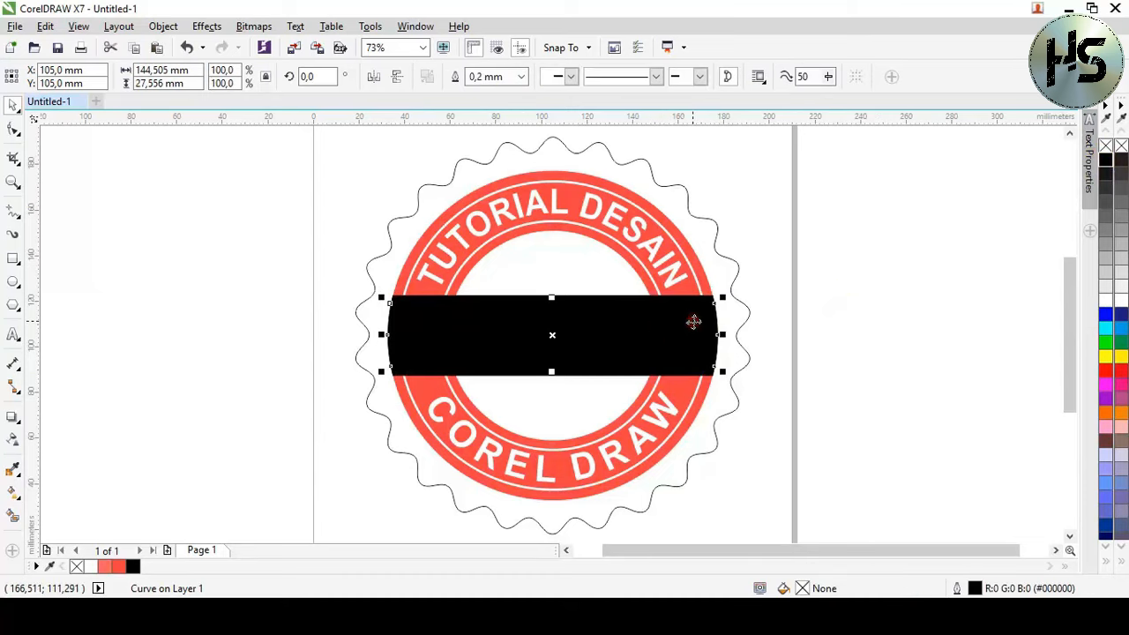
right_click(1106, 302)
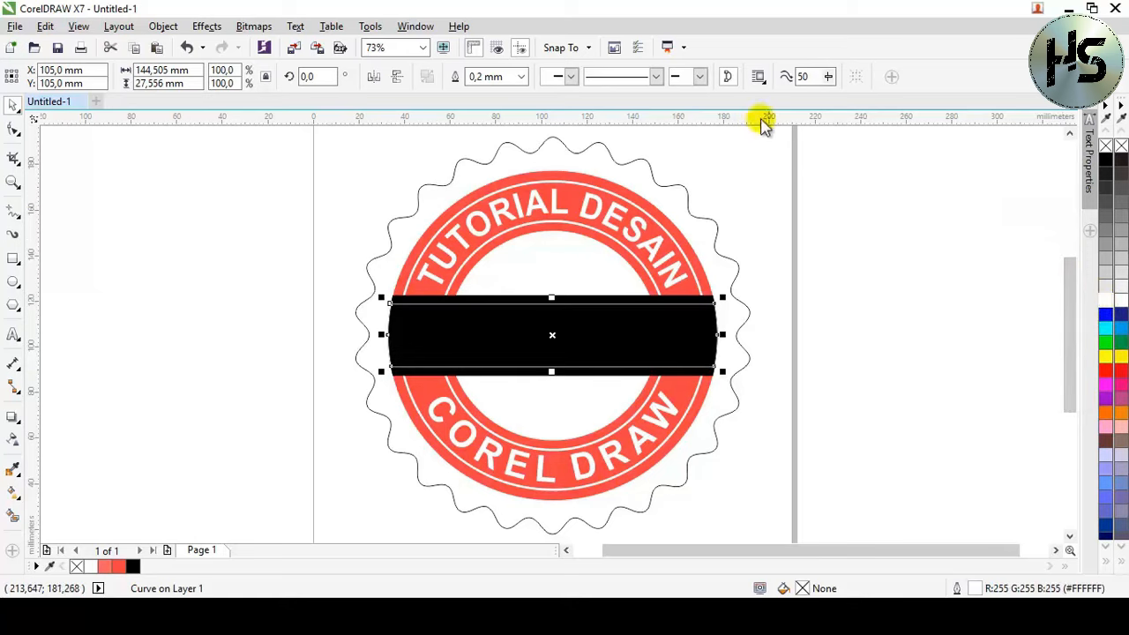
left_click(521, 77)
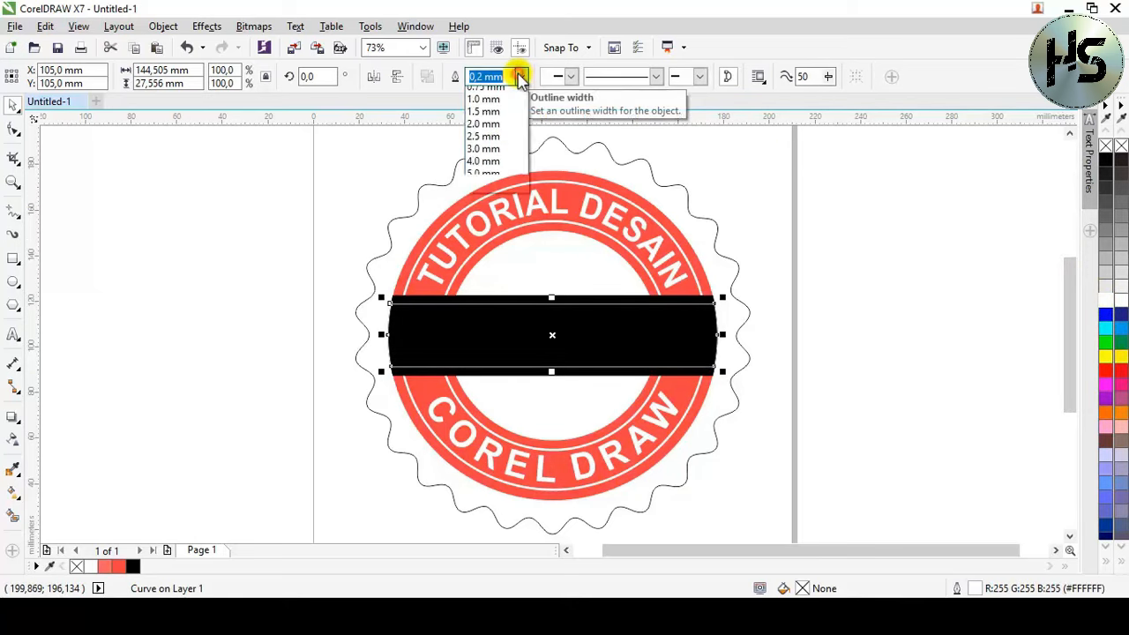
left_click(520, 170)
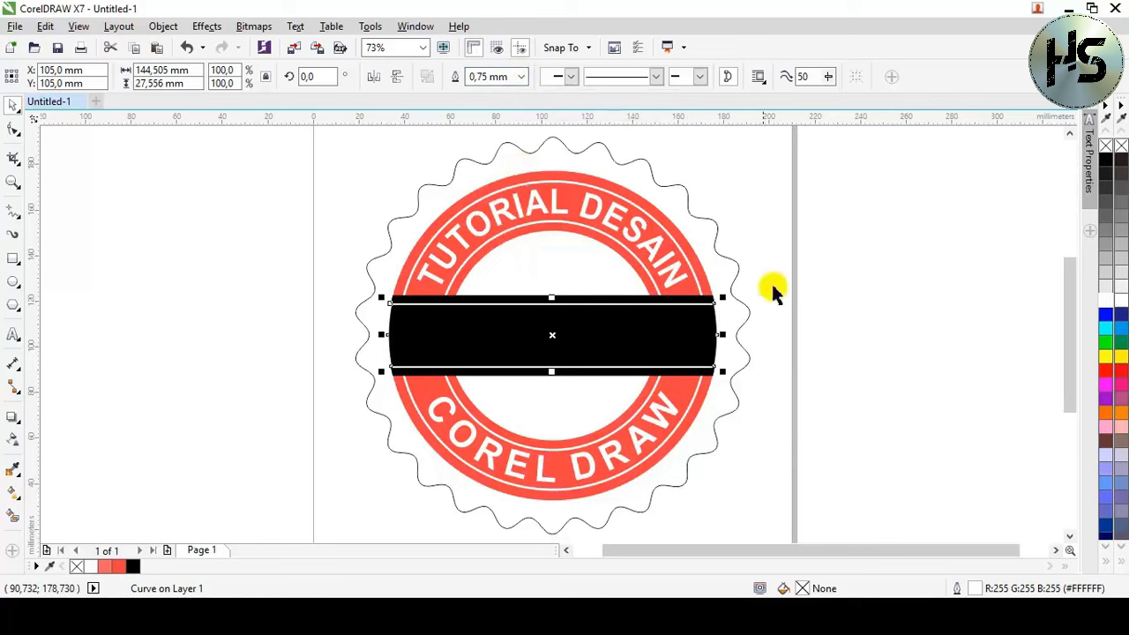
left_click(876, 284)
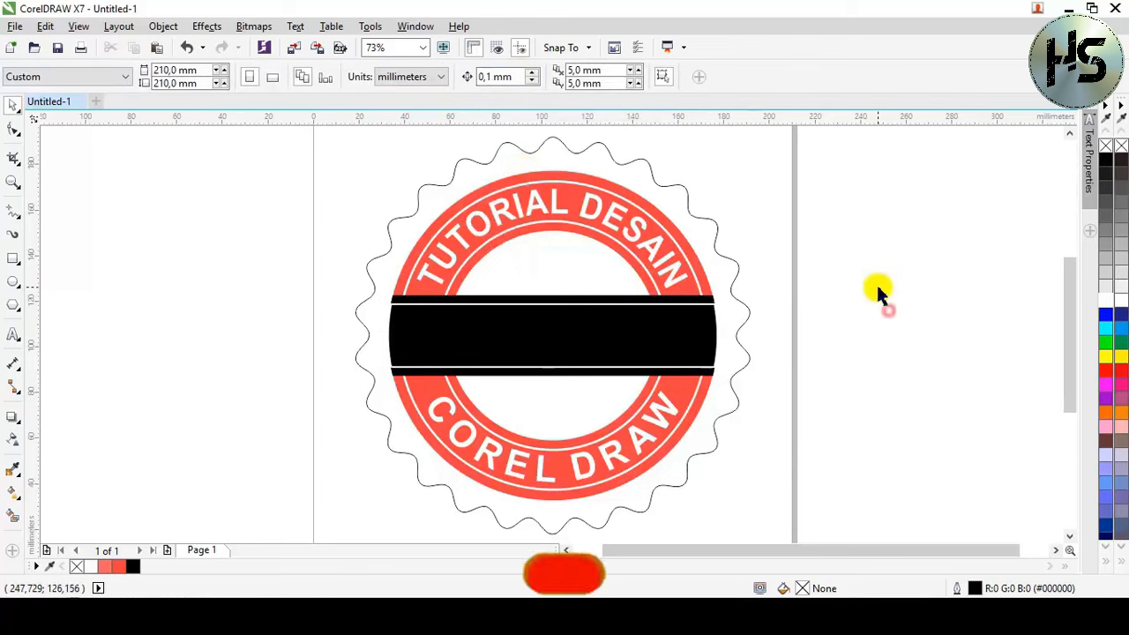
Step: Set the inner band's outline to lie behind its fill and use round line caps
left_click(693, 327)
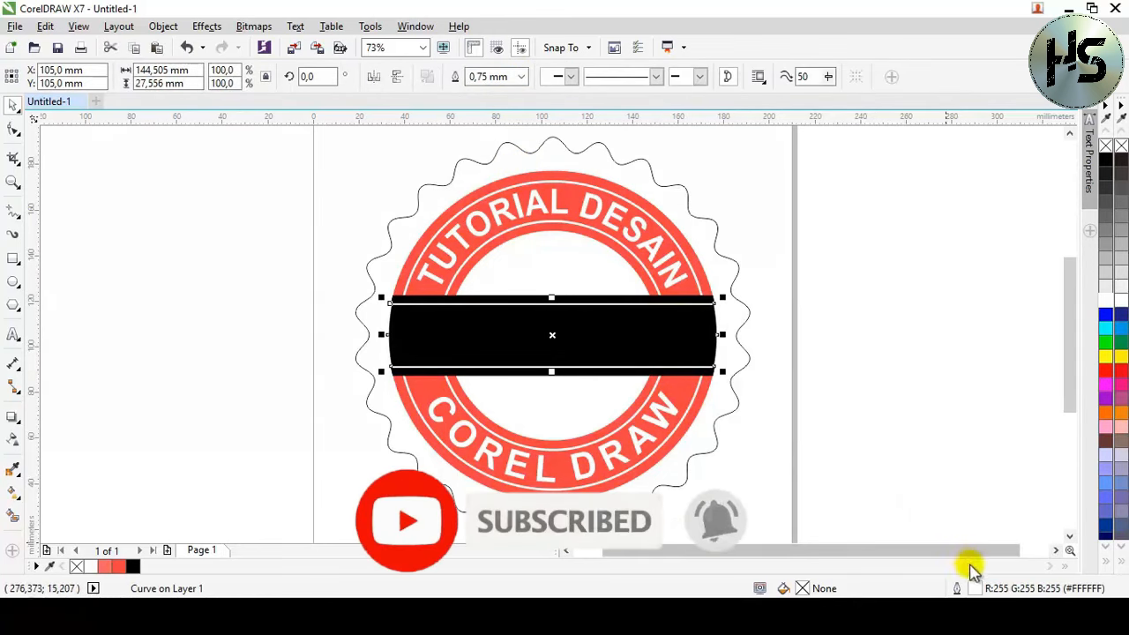
double_click(973, 589)
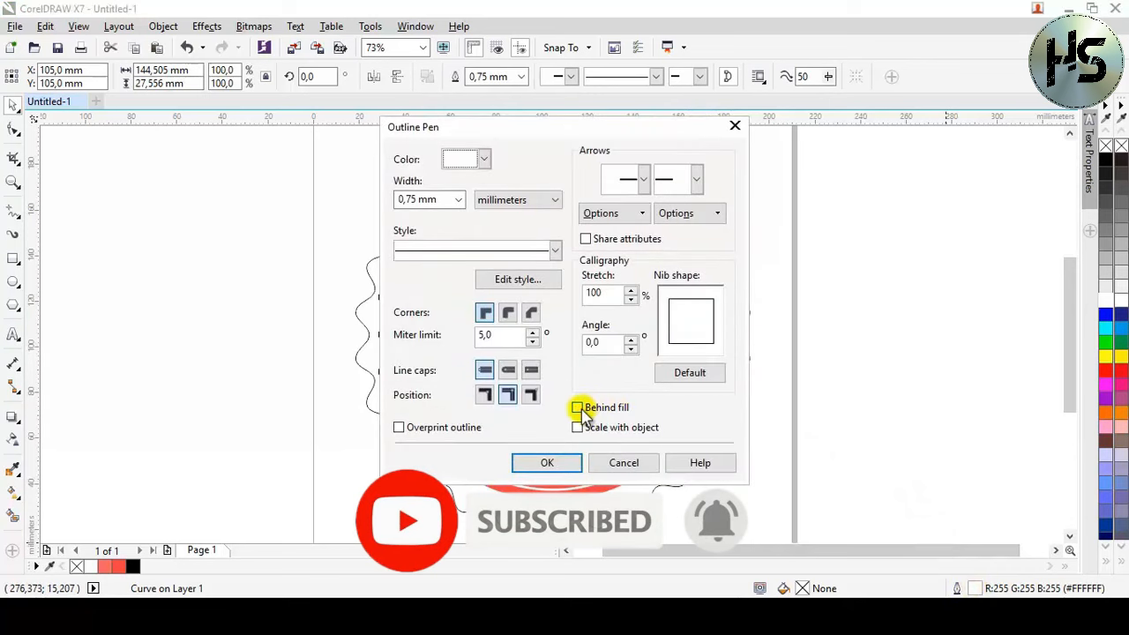
left_click(579, 408)
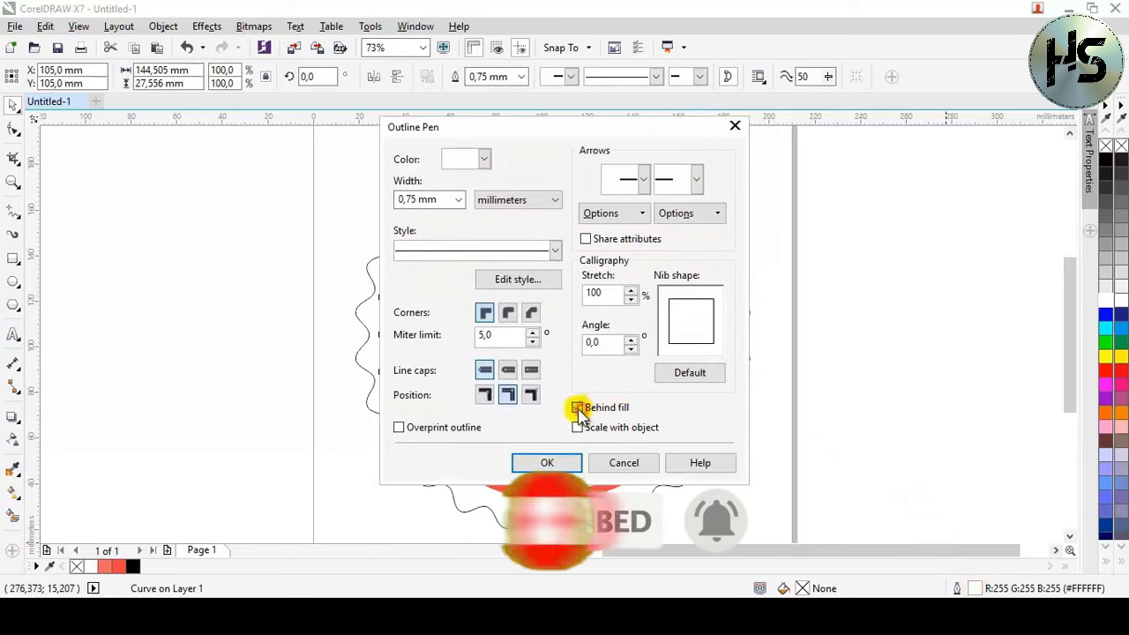
left_click(509, 371)
left_click(545, 462)
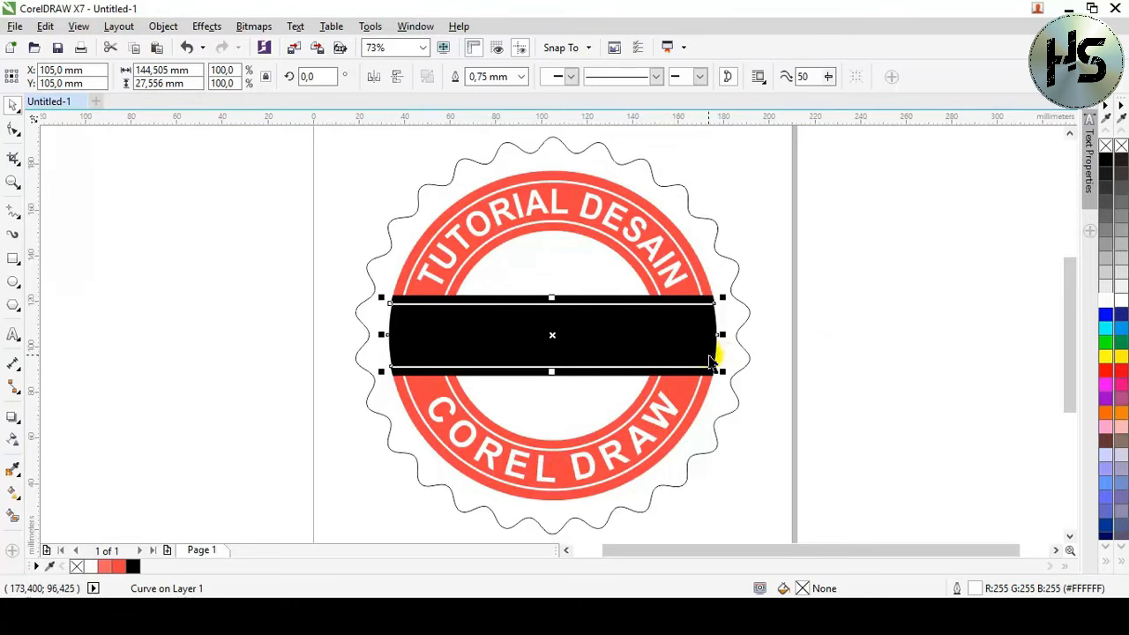
Step: Increase the inner band's white outline width to 1.0 mm
left_click(521, 77)
left_click(514, 185)
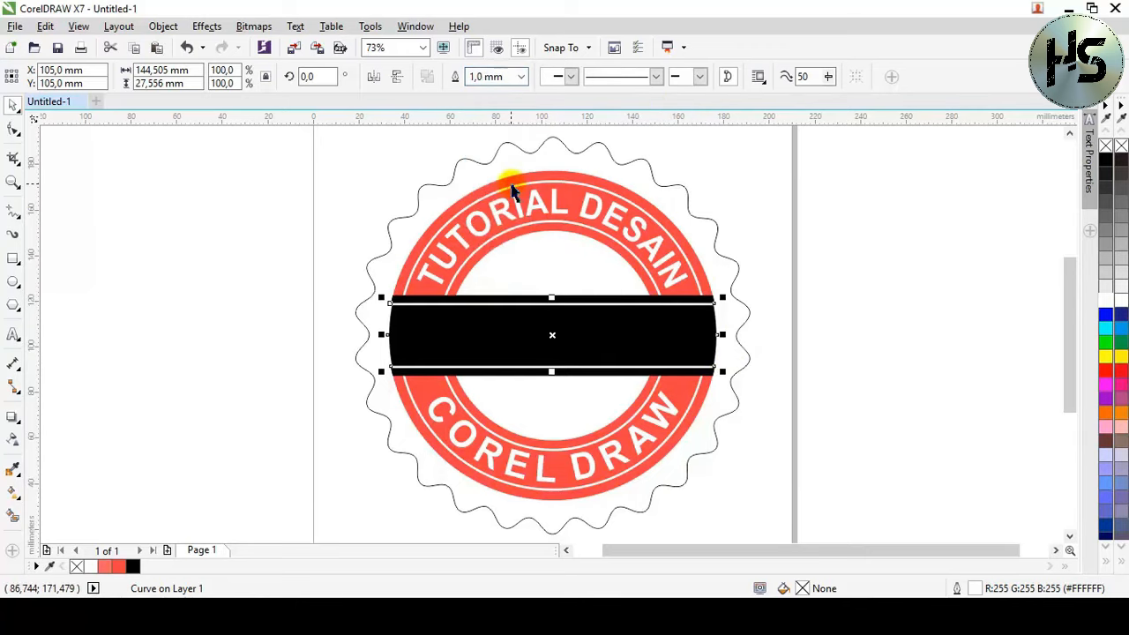
left_click(909, 266)
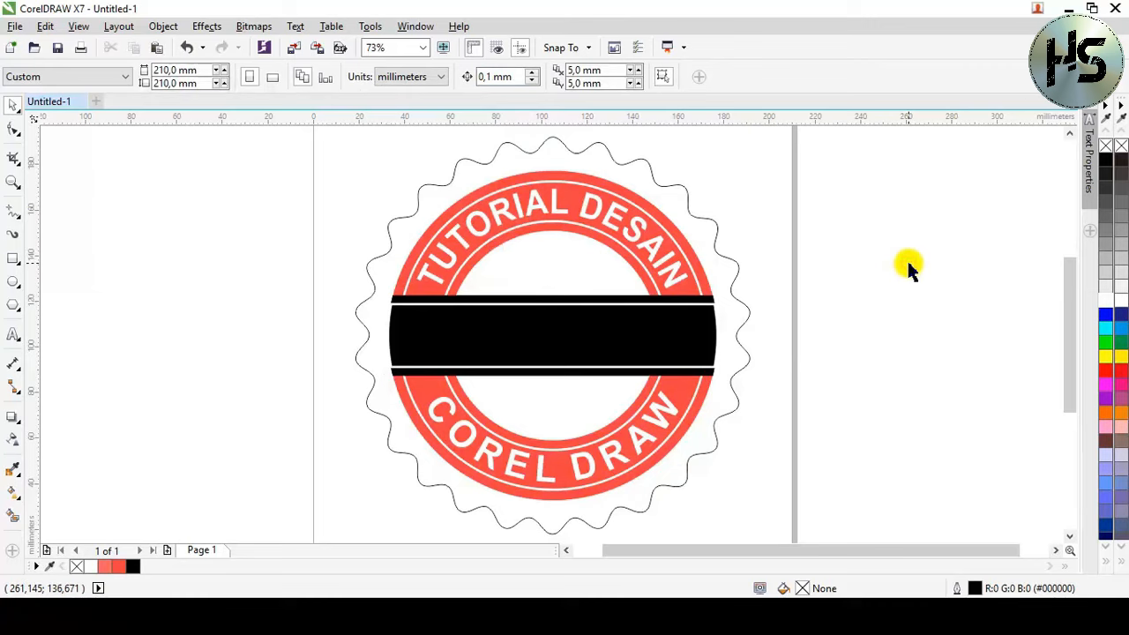
Step: Add the artistic text "BINTANG" on the empty area beside the page
left_click(14, 335)
left_click(113, 359)
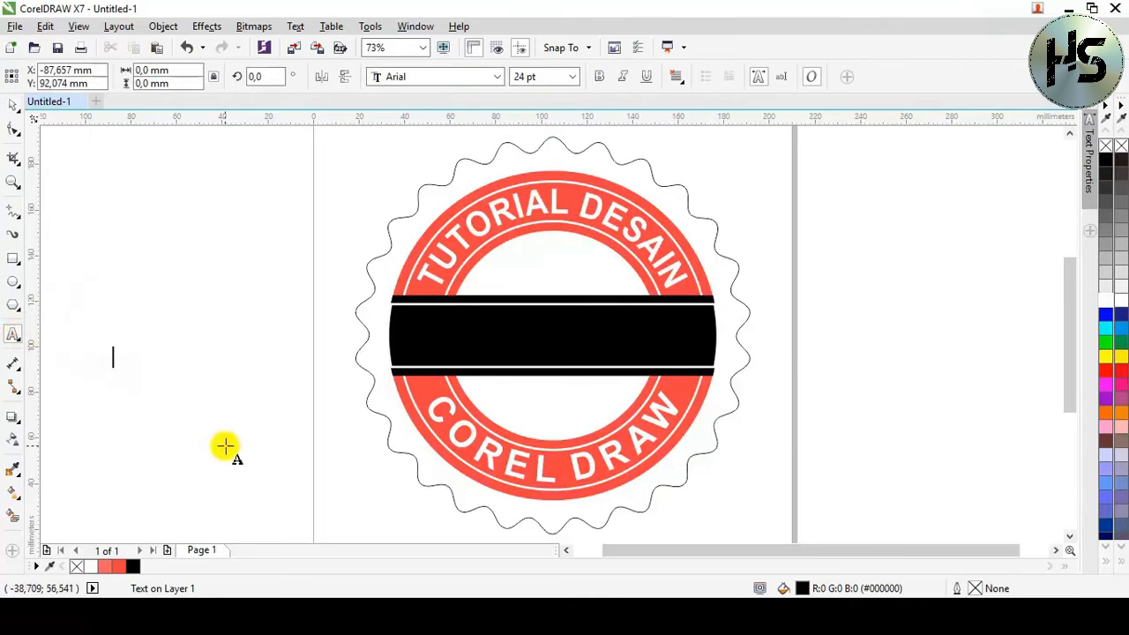
type("BINTANG")
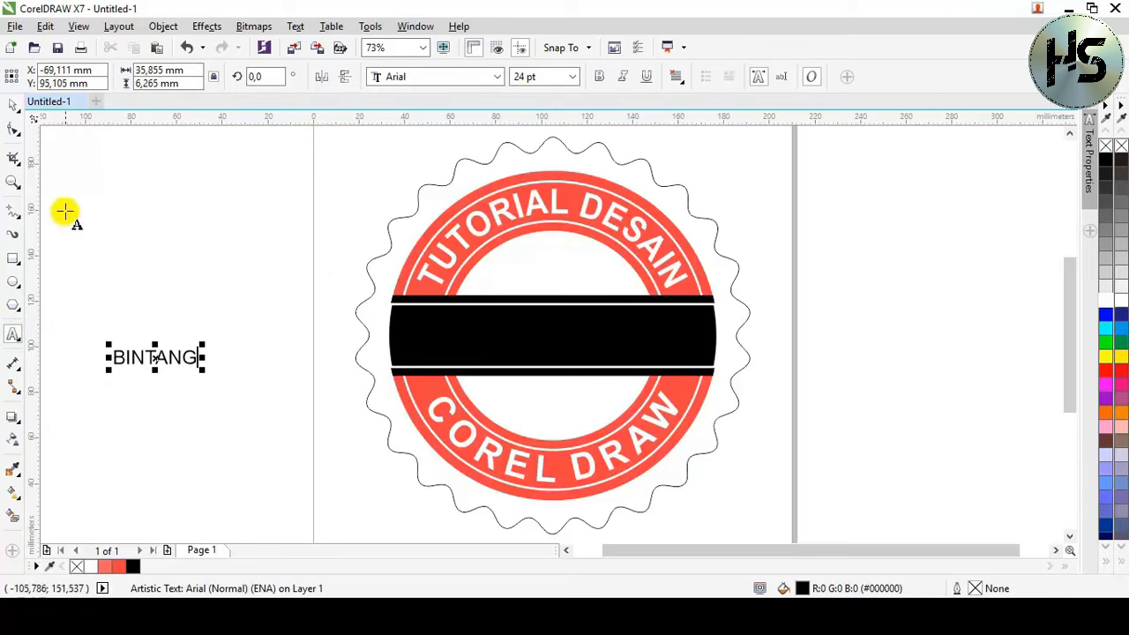
left_click(14, 105)
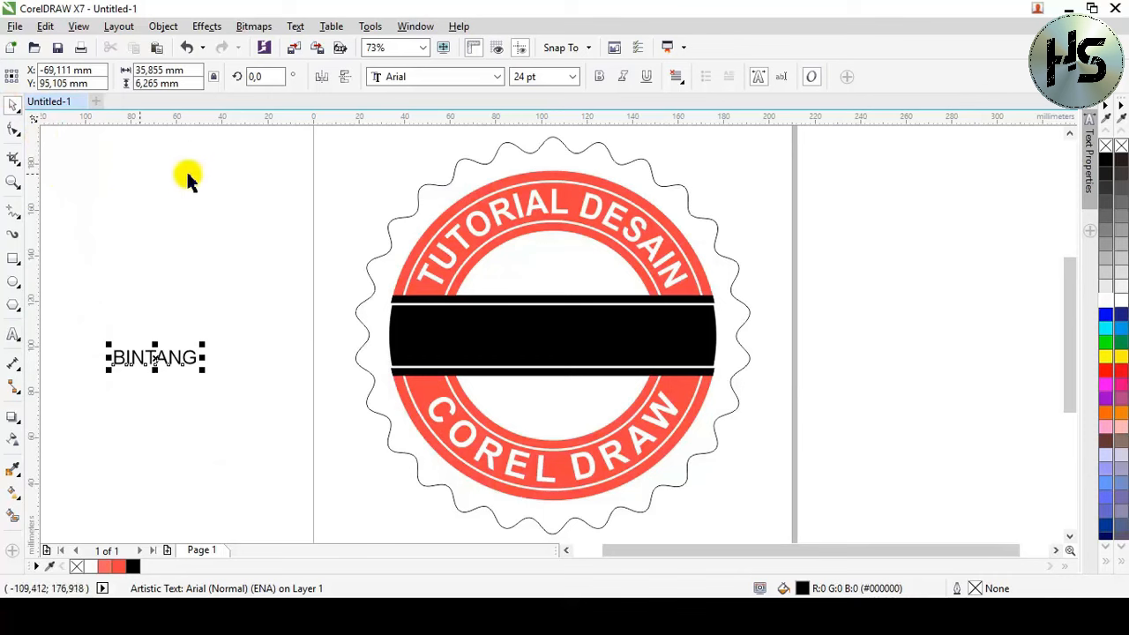
Step: Try Adobe Gothic Std B on the "BINTANG" text, and change its font to Adobe Hebrew (SemiBold)
left_click(496, 77)
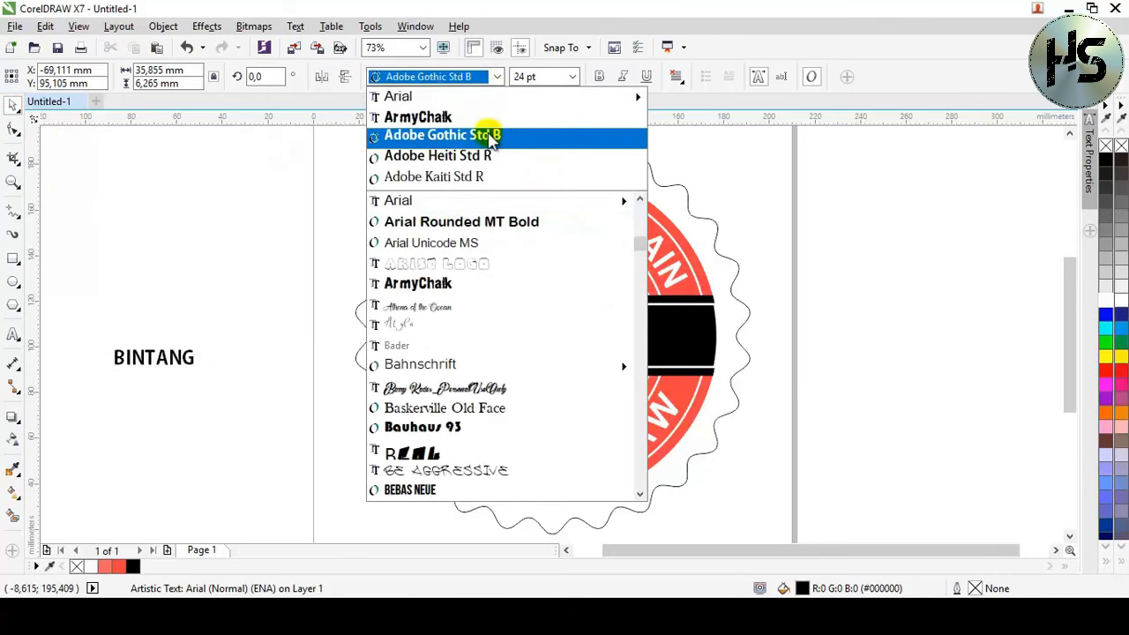
left_click(492, 139)
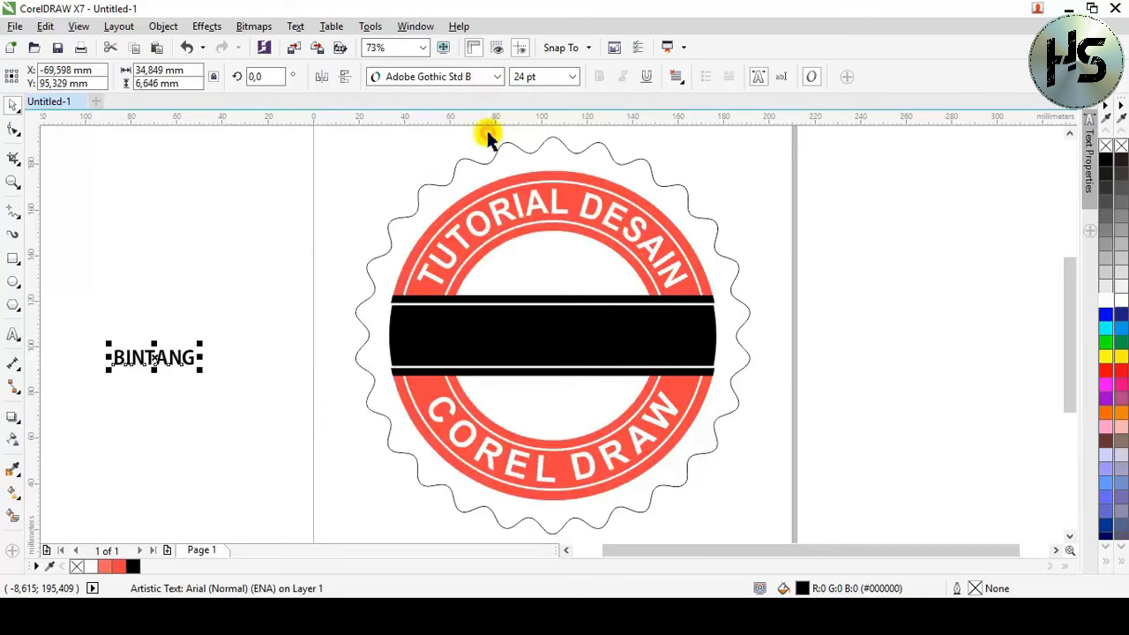
left_click(492, 78)
mouse_move(503, 224)
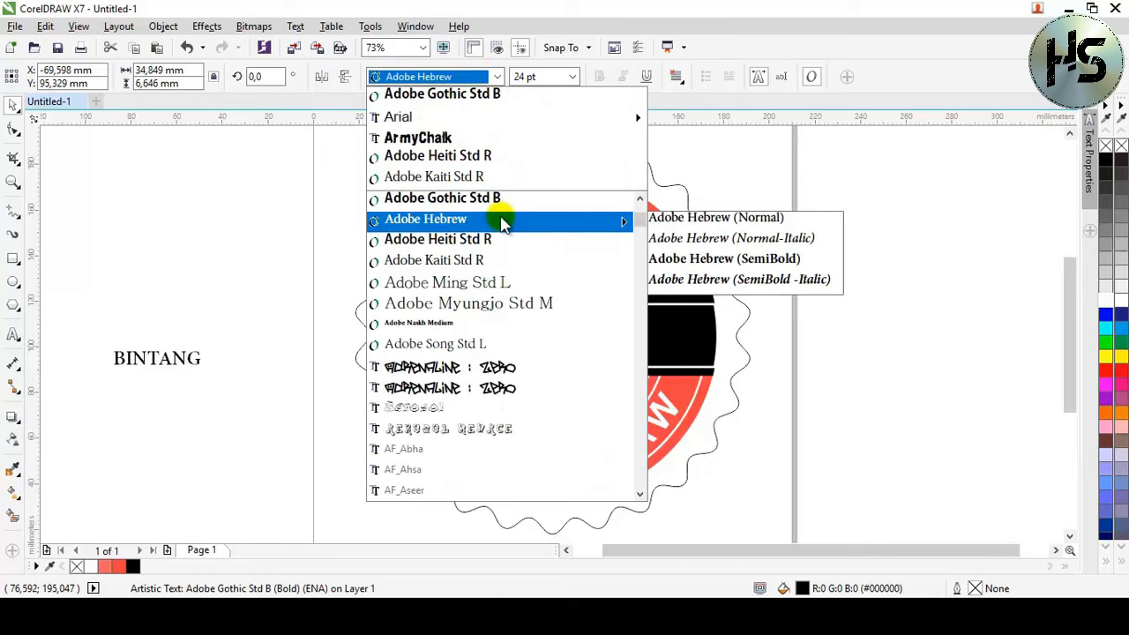
left_click(716, 258)
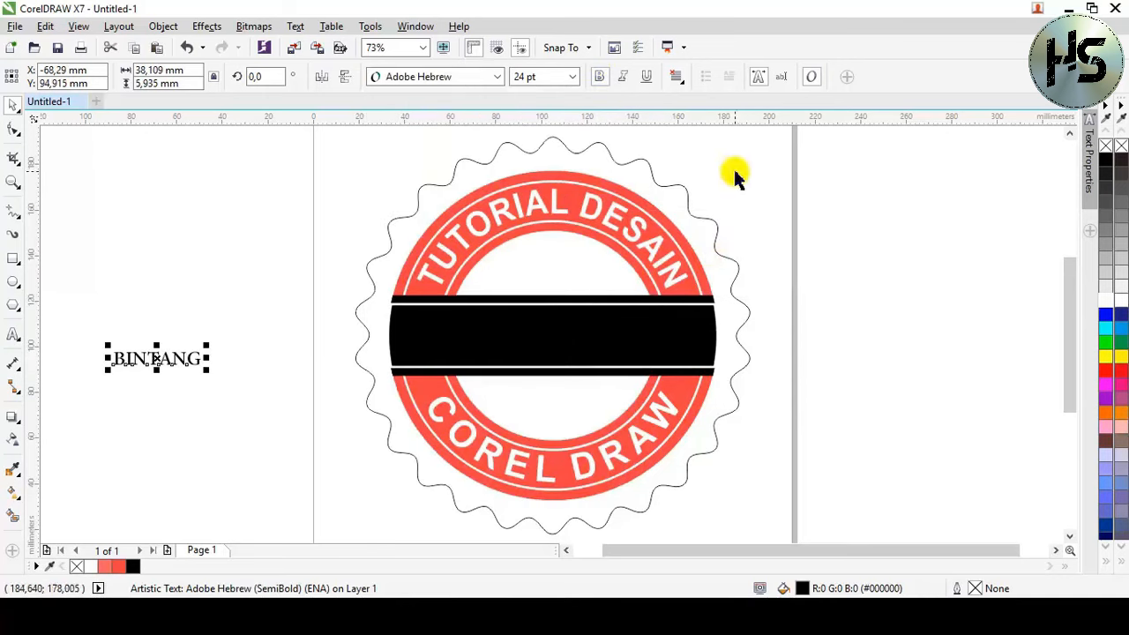
Step: Centre the "BINTANG" text on the page over the black band and colour it white
key("p")
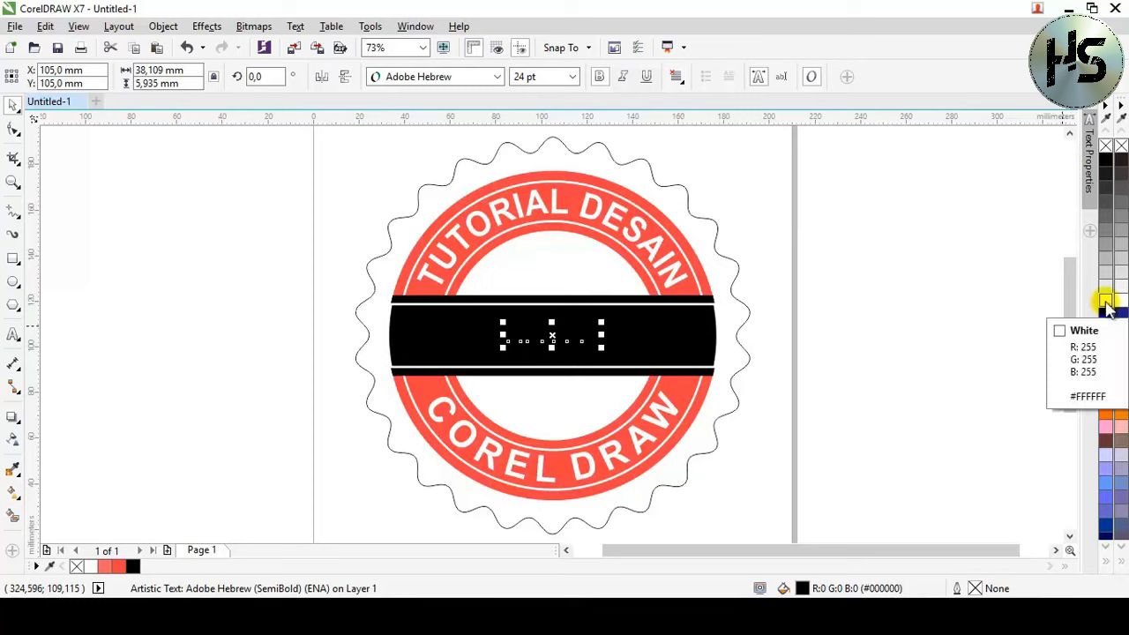
left_click(1107, 303)
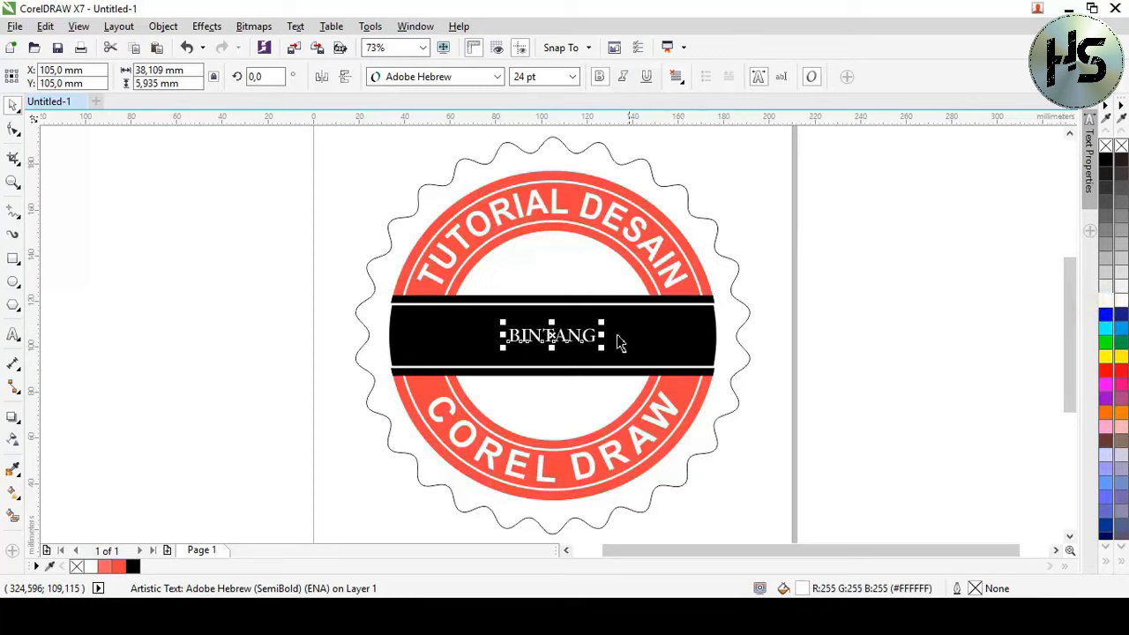
Step: Enlarge the "BINTANG" text to about 104 mm wide, and give it a white outline and centre alignment
left_click_drag(603, 323, 681, 306)
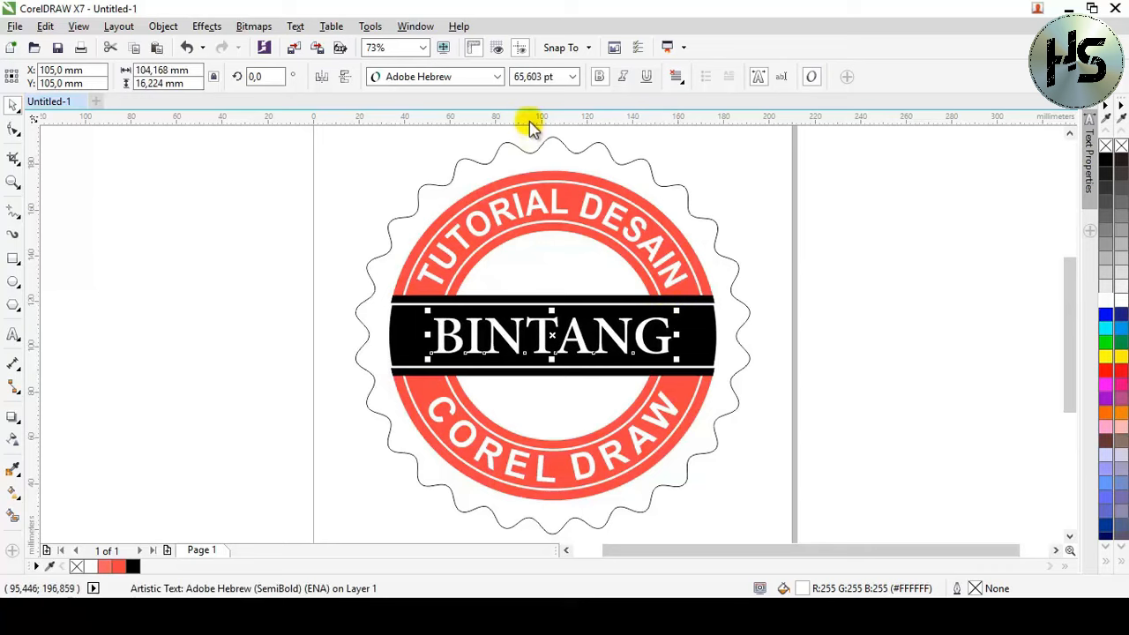
right_click(1103, 301)
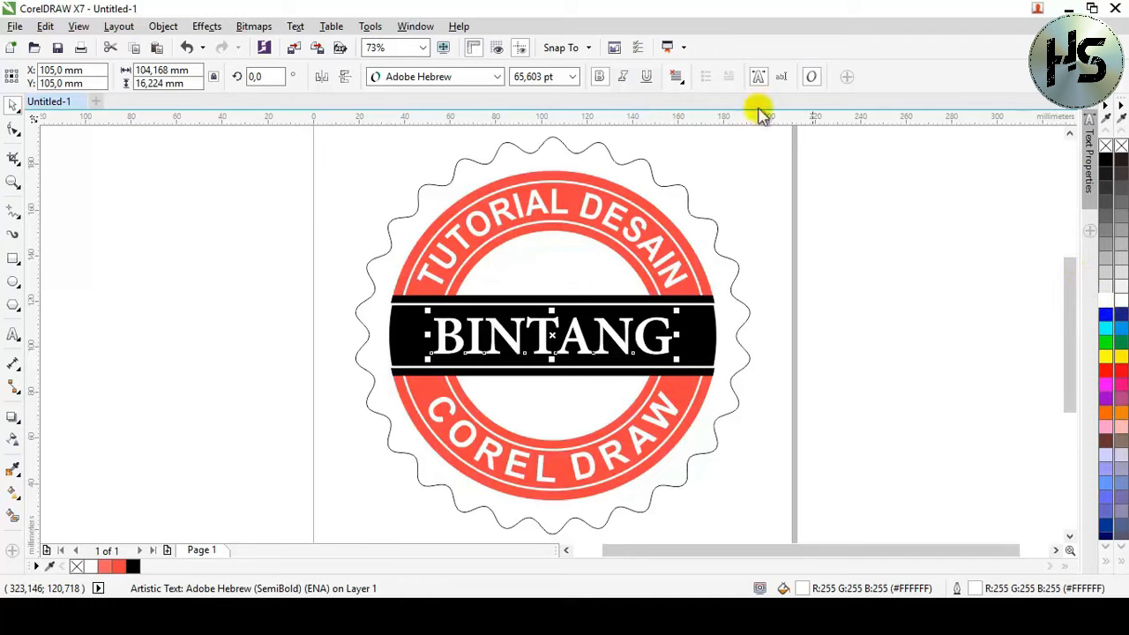
left_click(677, 76)
left_click(699, 132)
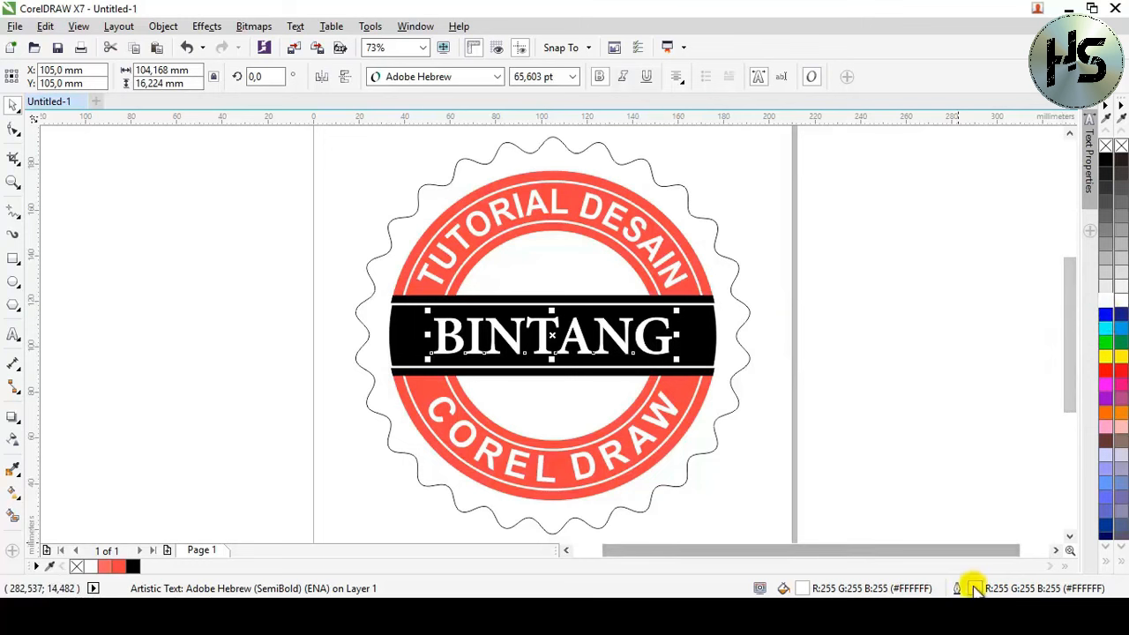
Step: Set the "BINTANG" outline to 0.75 mm, behind the fill, with rounded corners and caps, and enlarge the text to about 119 mm wide
double_click(975, 589)
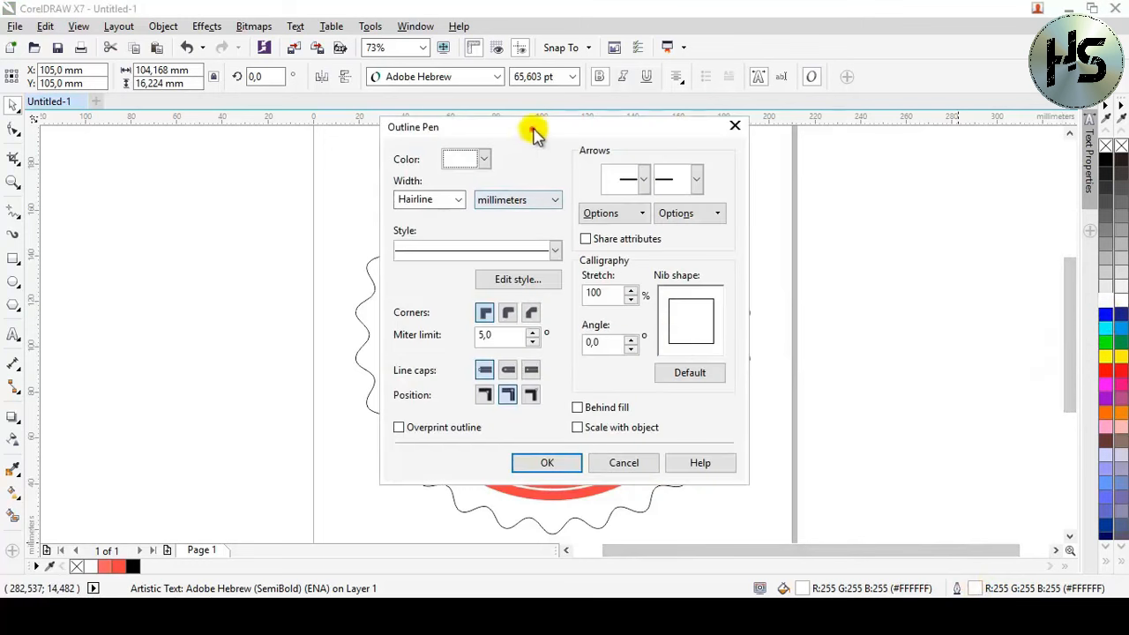
left_click_drag(532, 126, 860, 130)
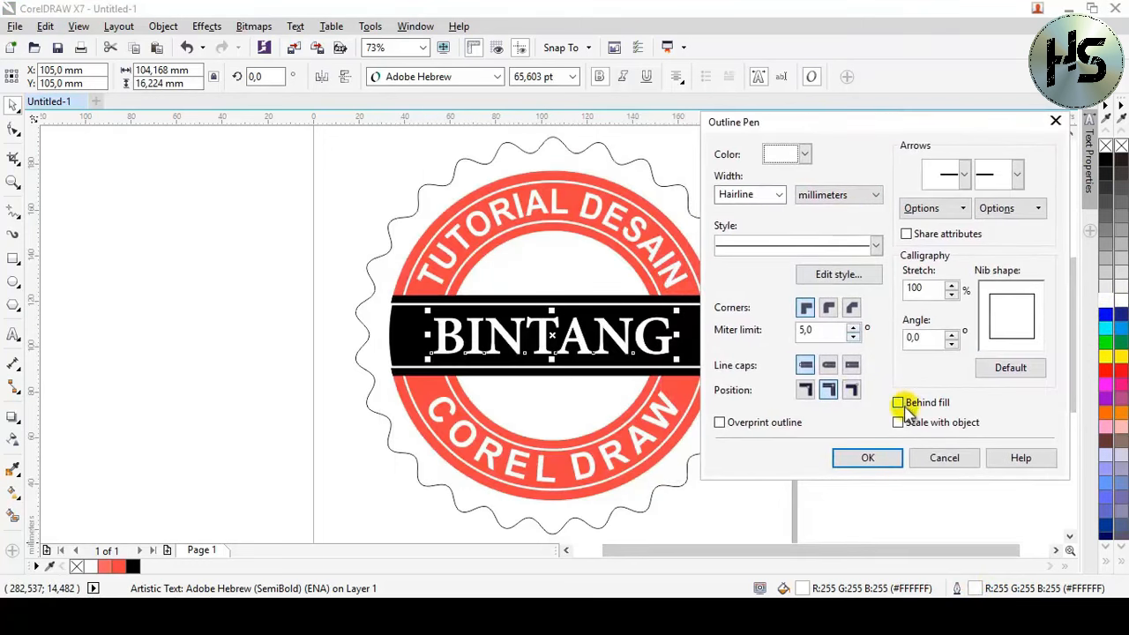
left_click(898, 403)
left_click(828, 364)
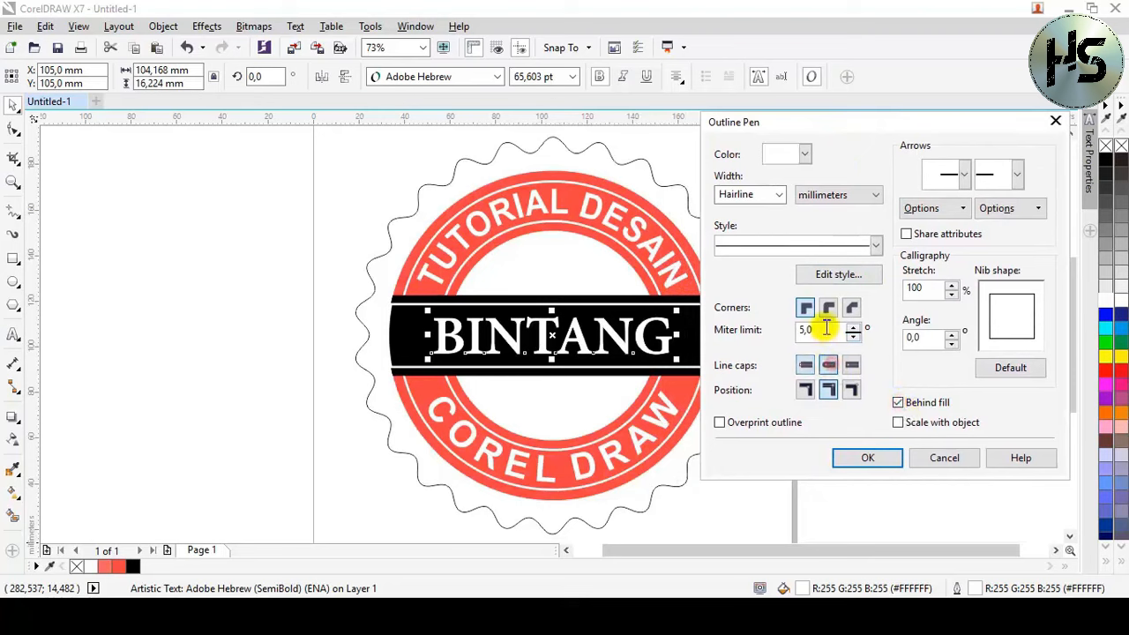
left_click(830, 311)
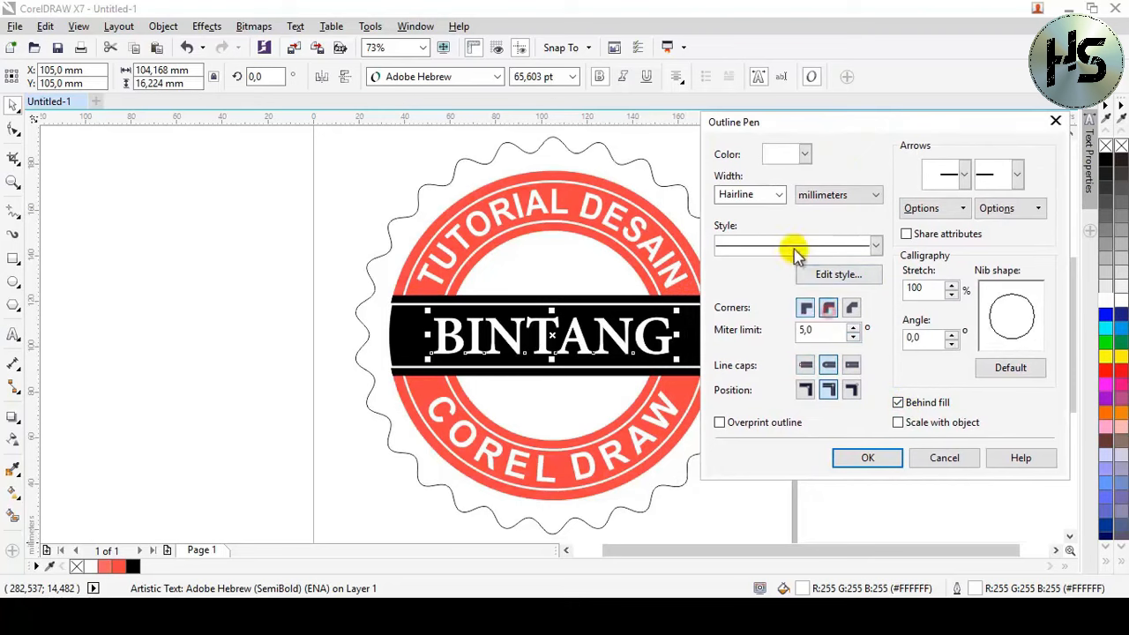
left_click(779, 195)
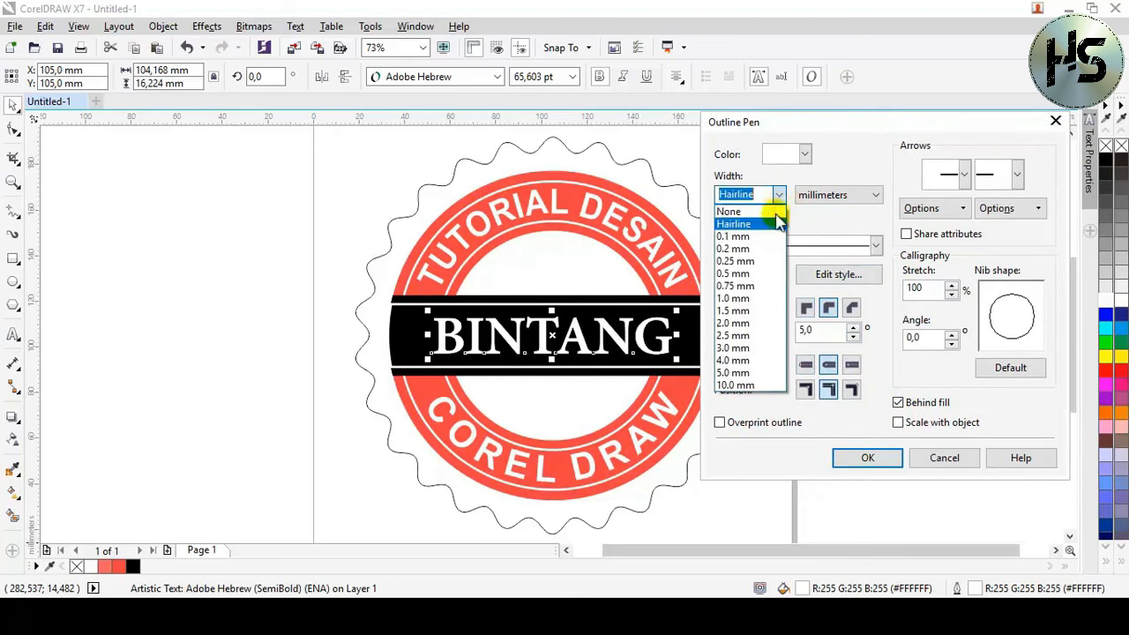
left_click(767, 287)
left_click(866, 457)
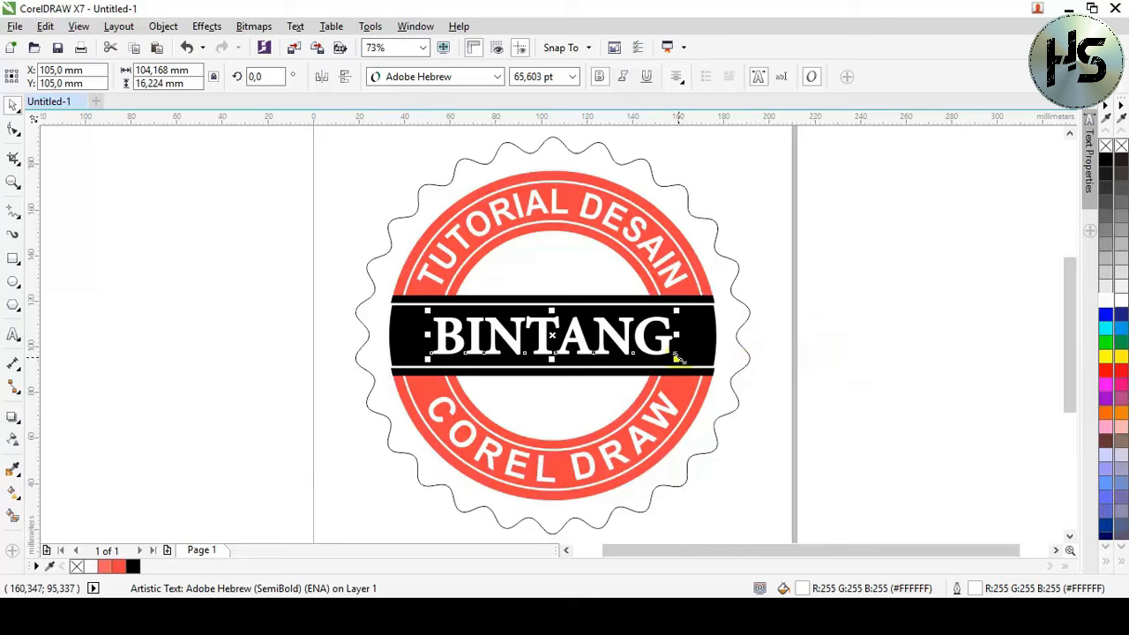
left_click_drag(676, 356, 697, 364)
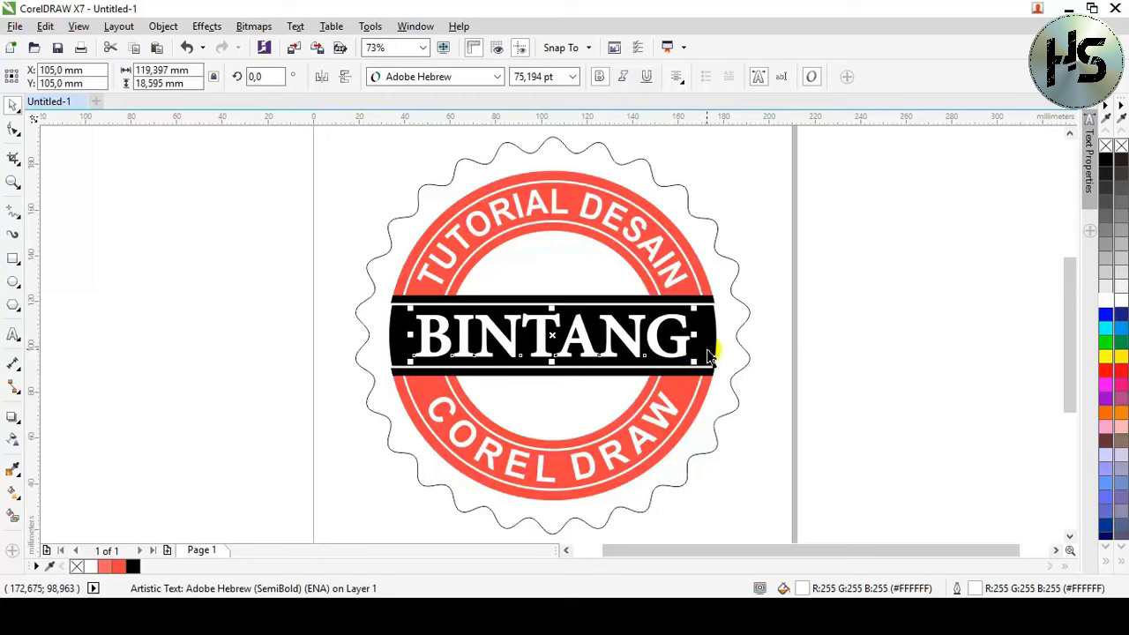
left_click(831, 340)
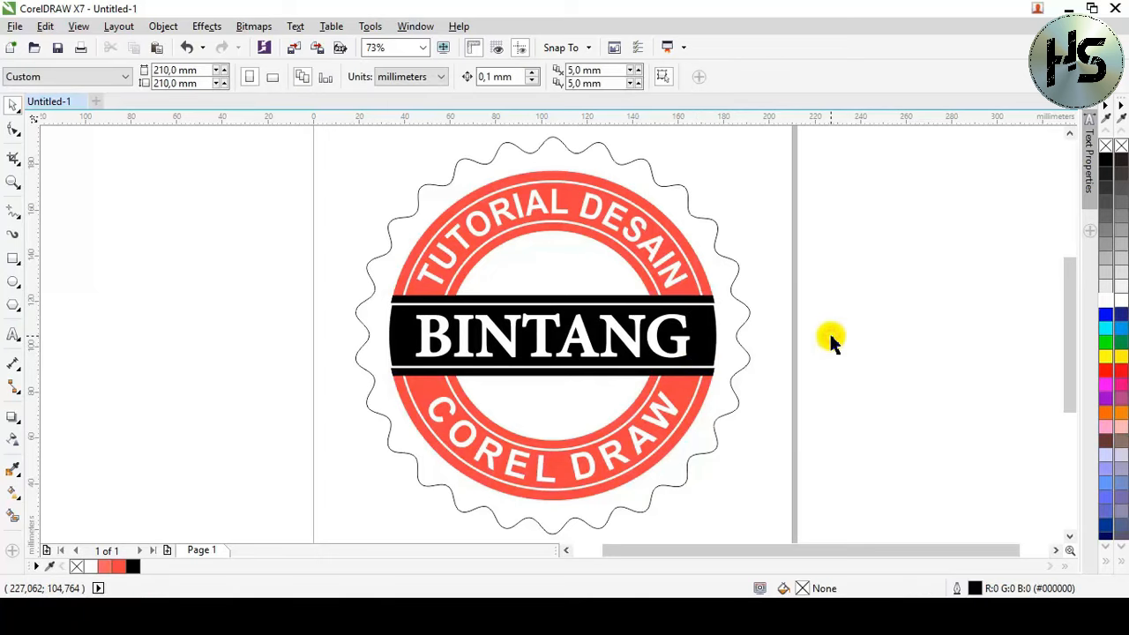
Step: Draw a five-pointed star about 18 mm wide, and place it horizontally centred in the white area above the black band
left_click(15, 308)
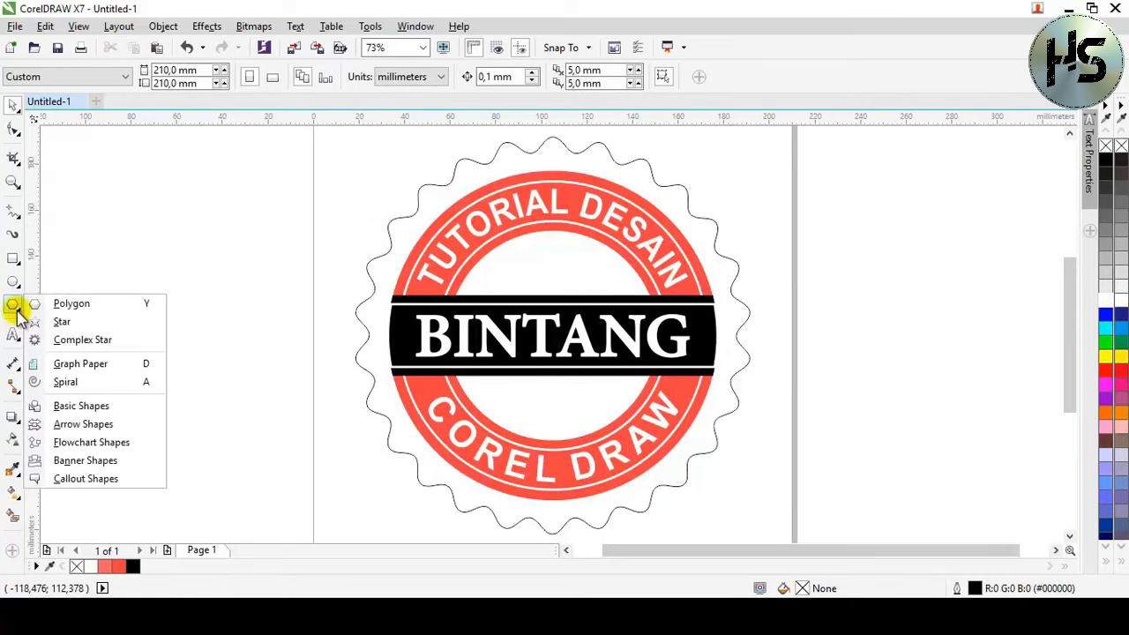
left_click(58, 323)
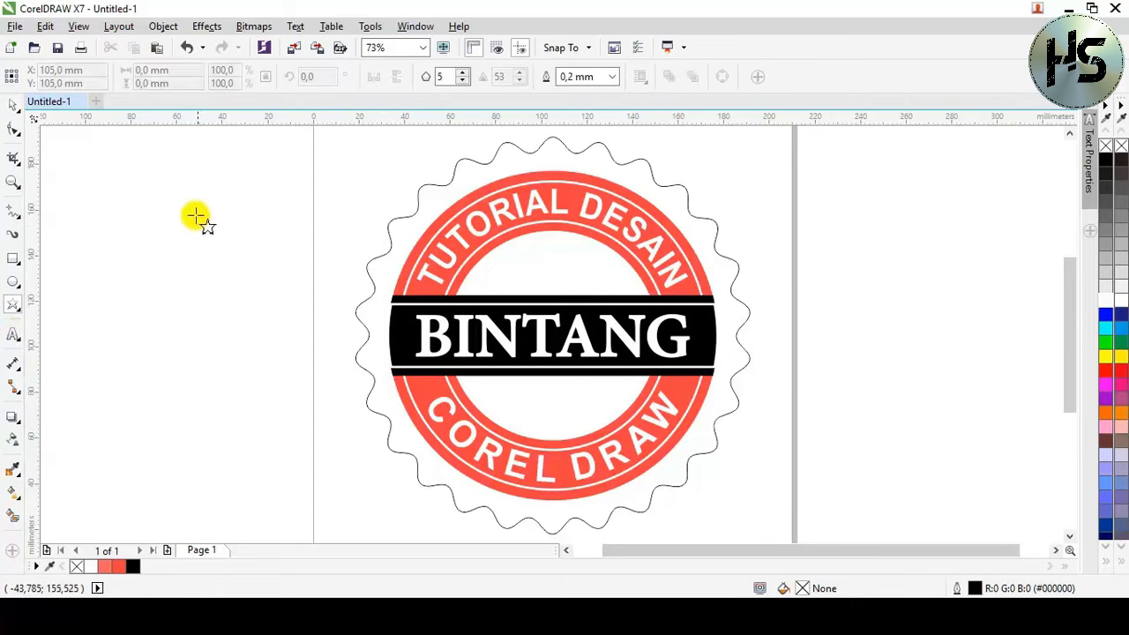
mouse_move(185, 215)
left_mouse_down()
mouse_move(232, 255)
mouse_move(221, 245)
left_mouse_up()
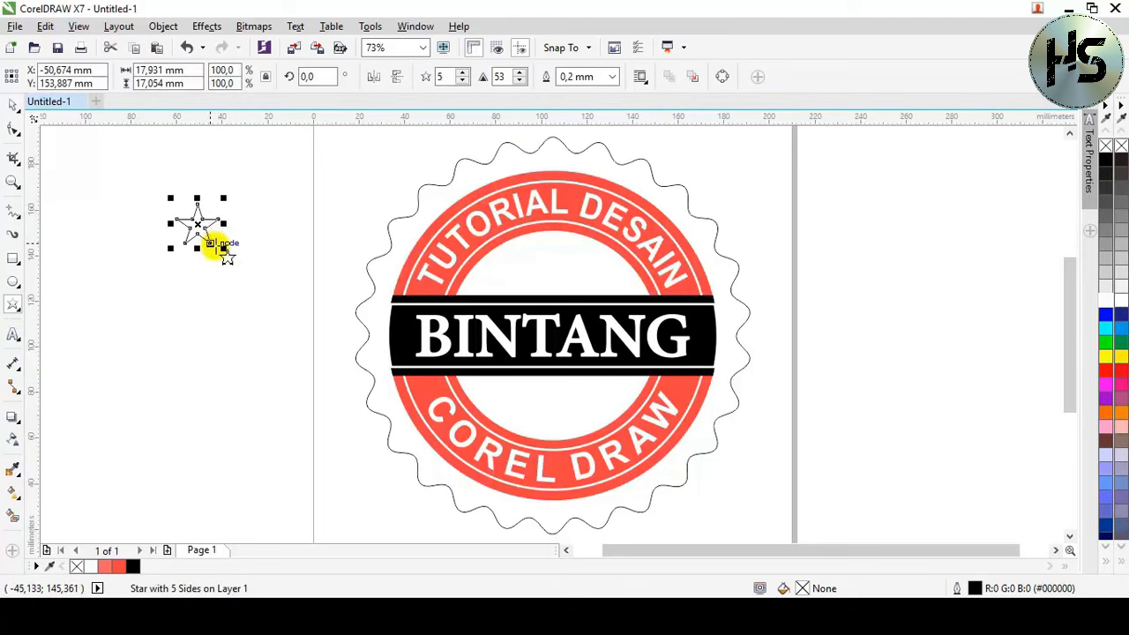
key("p")
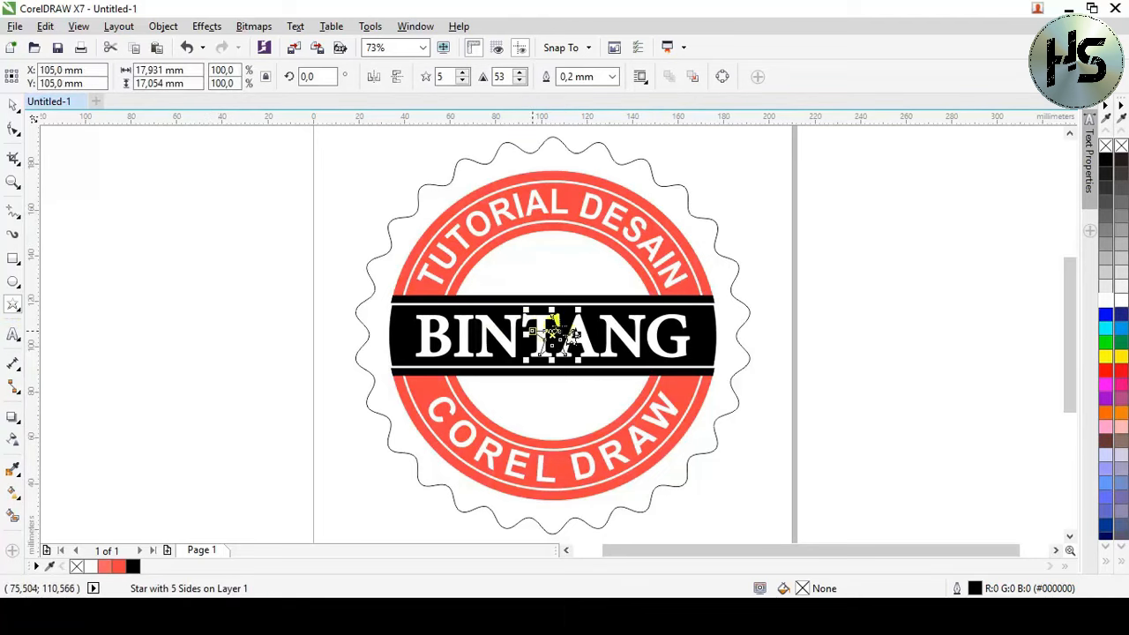
left_click_drag(548, 338, 548, 265)
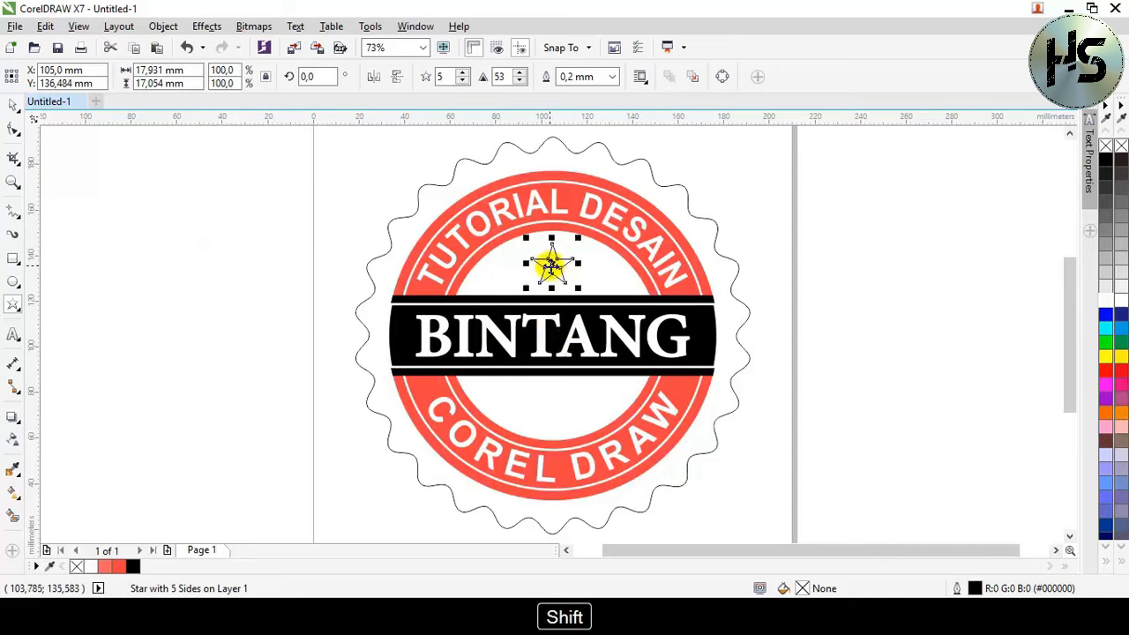
Step: Fill the star with the ring's red (#FF4040) and remove its outline
left_click(12, 104)
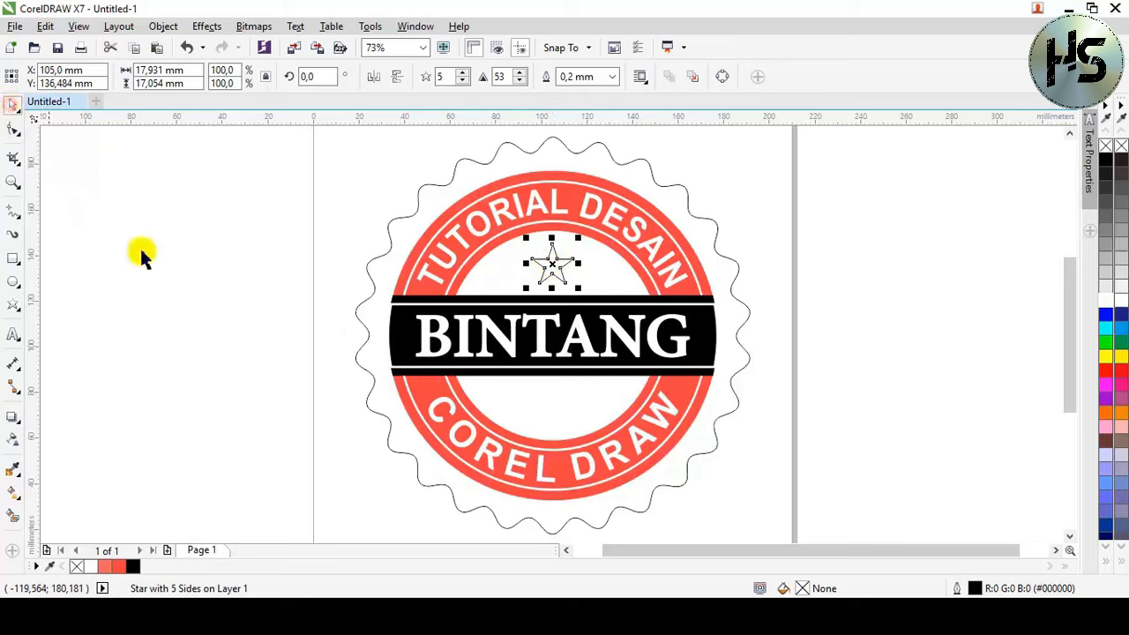
left_click(123, 564)
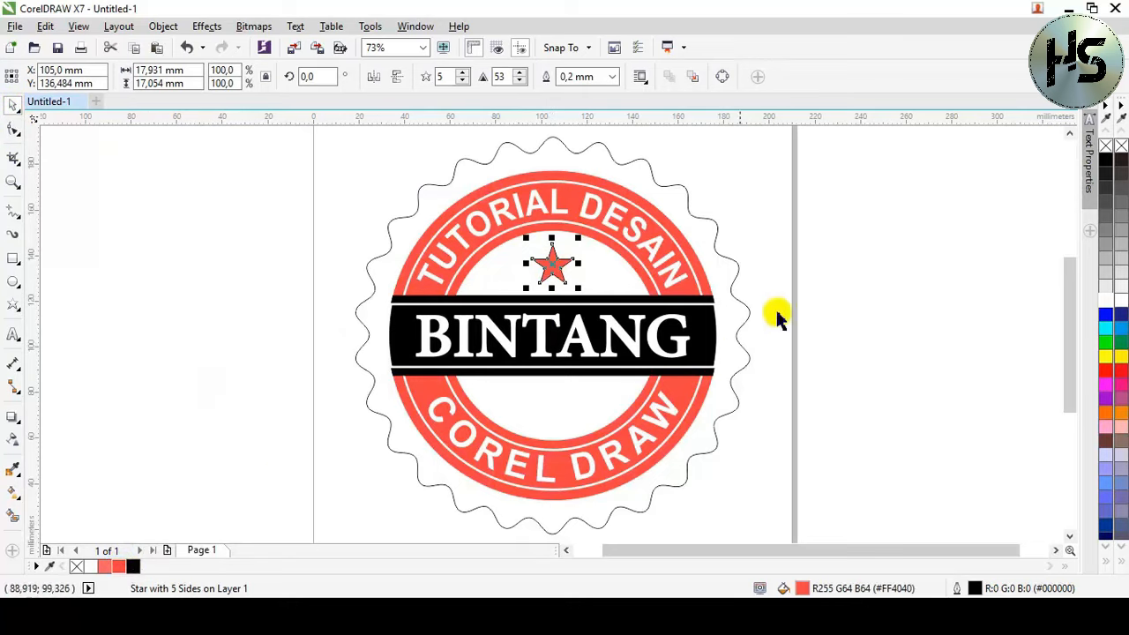
right_click(1104, 148)
left_click(894, 295)
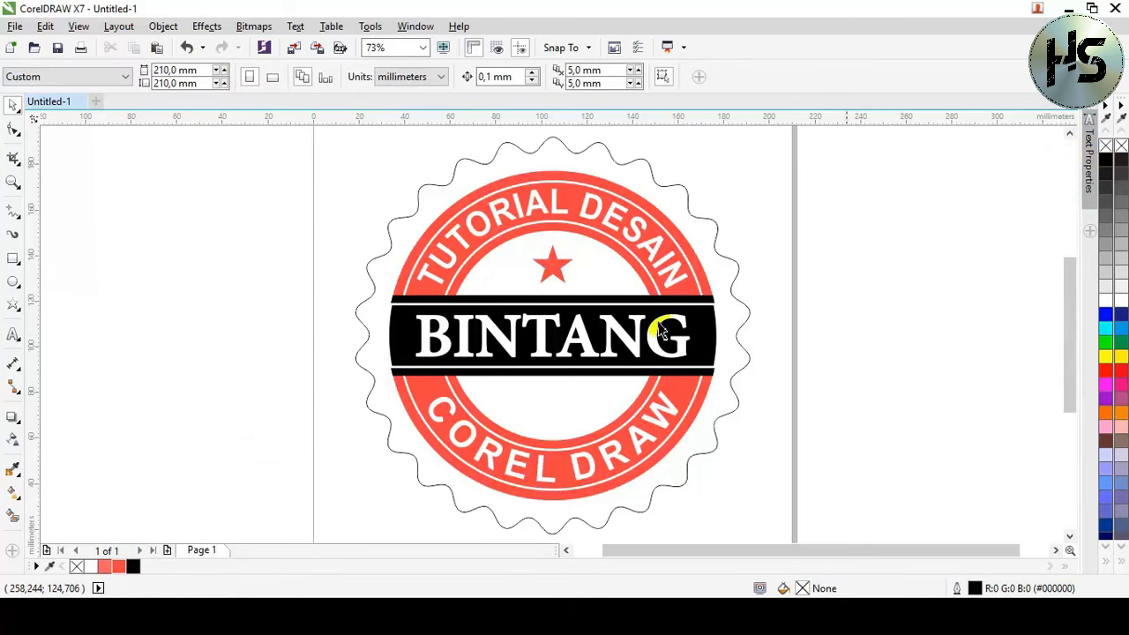
Step: Add the artistic text "QUALITY" on the empty area beside the page and set its size to 10 pt
left_click(13, 334)
left_click(157, 374)
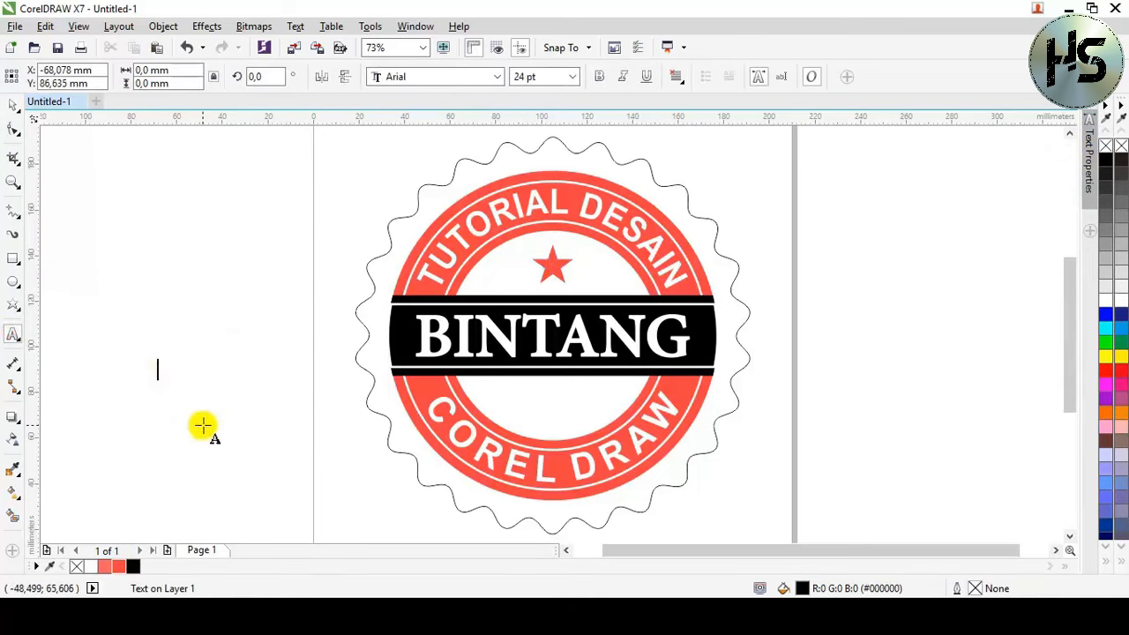
type("QUALITY")
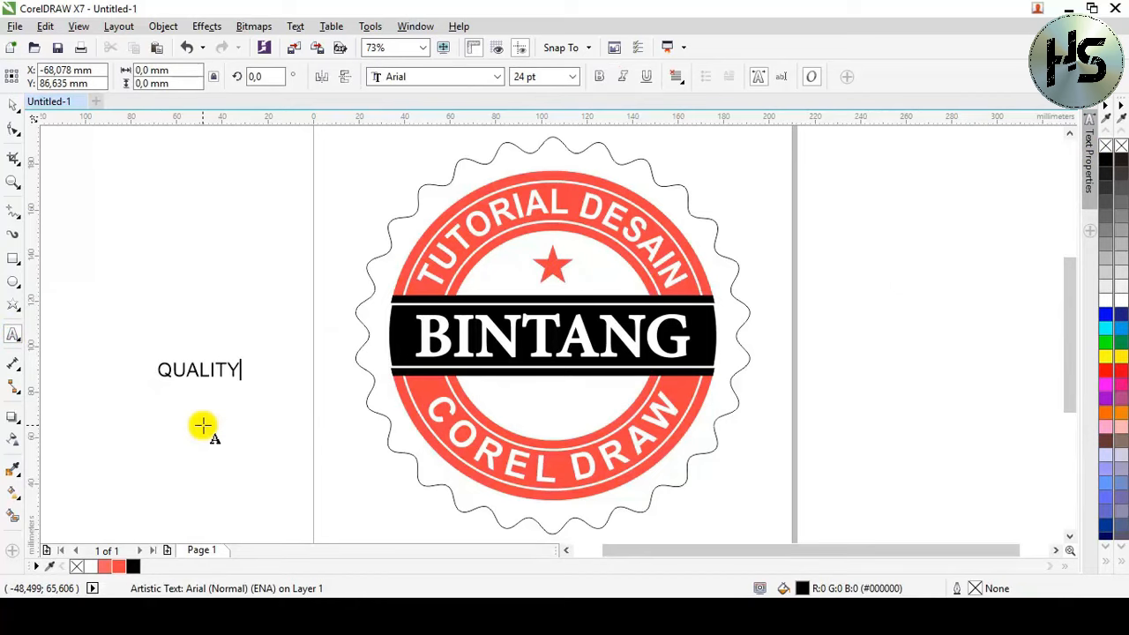
left_click(13, 105)
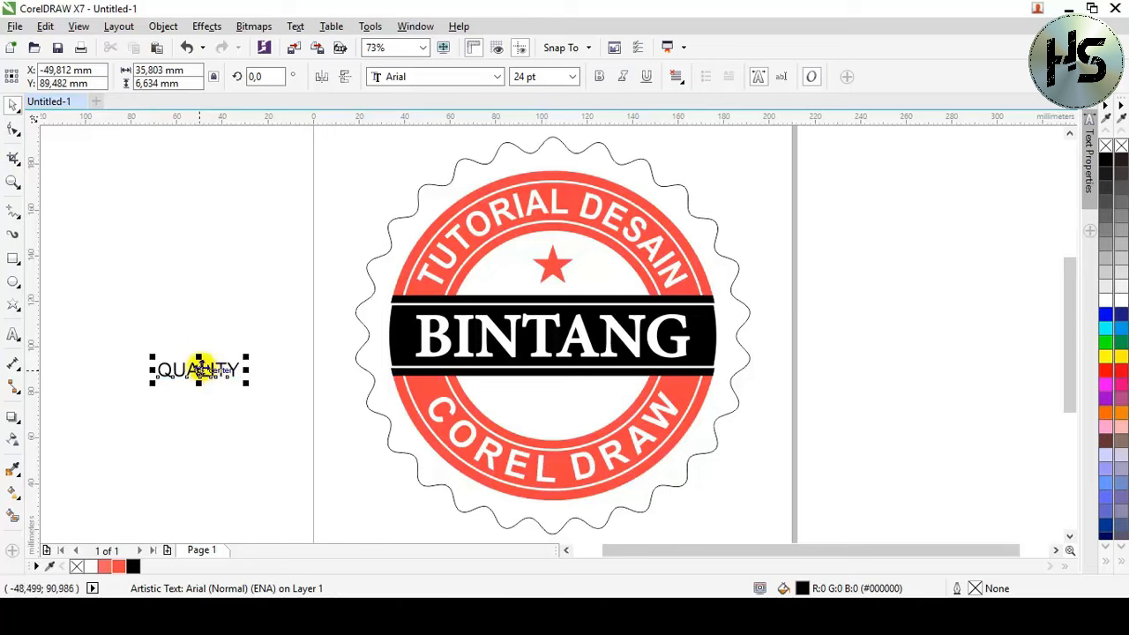
left_click(573, 77)
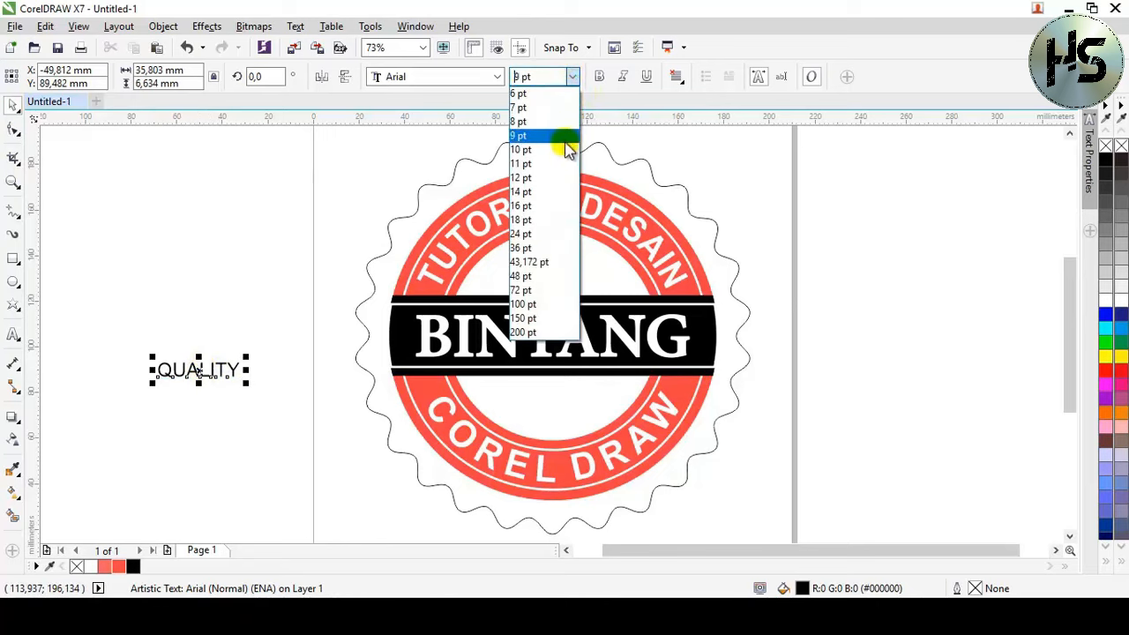
left_click(567, 151)
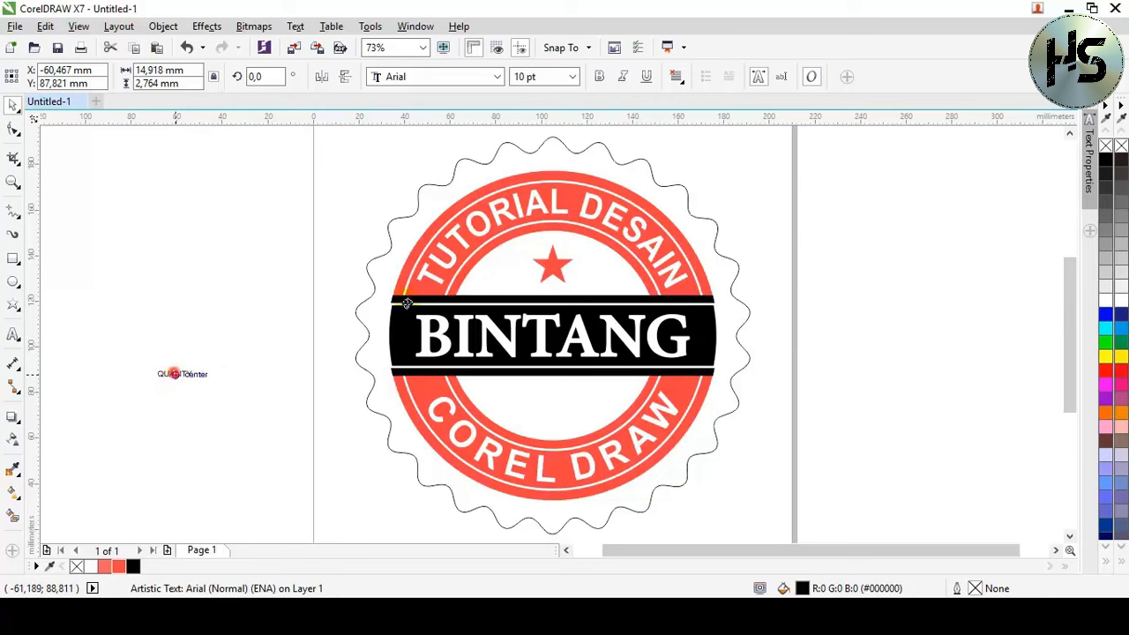
Step: Position the "QUALITY" text inside the ring, just left of the star, at about X 86.2 mm, Y 131.6 mm
left_click_drag(174, 374, 513, 276)
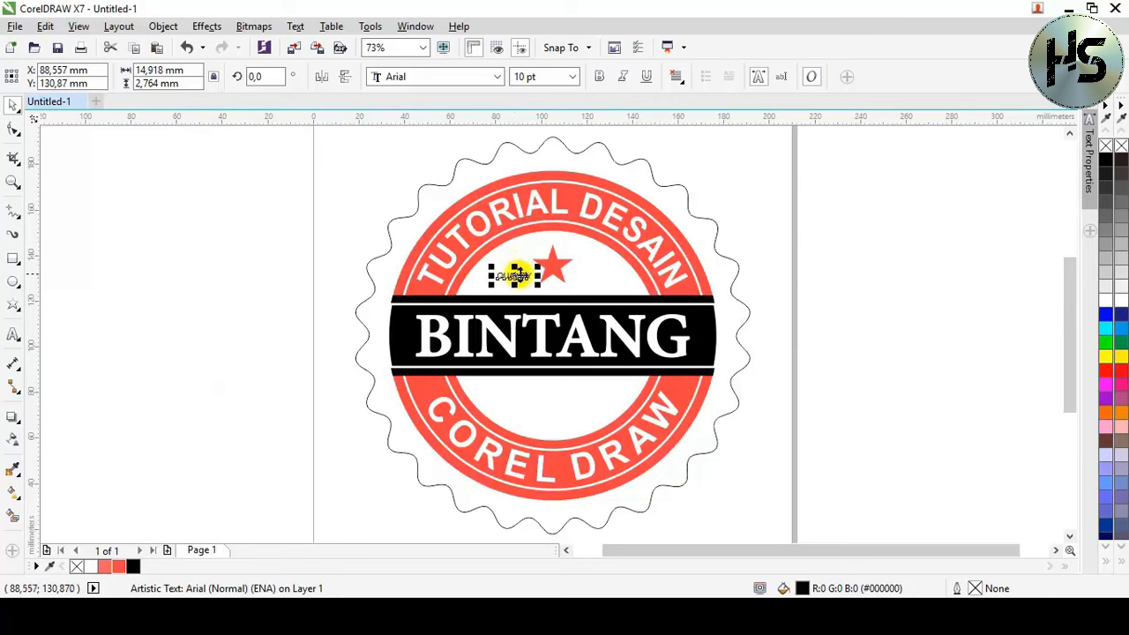
scroll(547, 283, "up", 2)
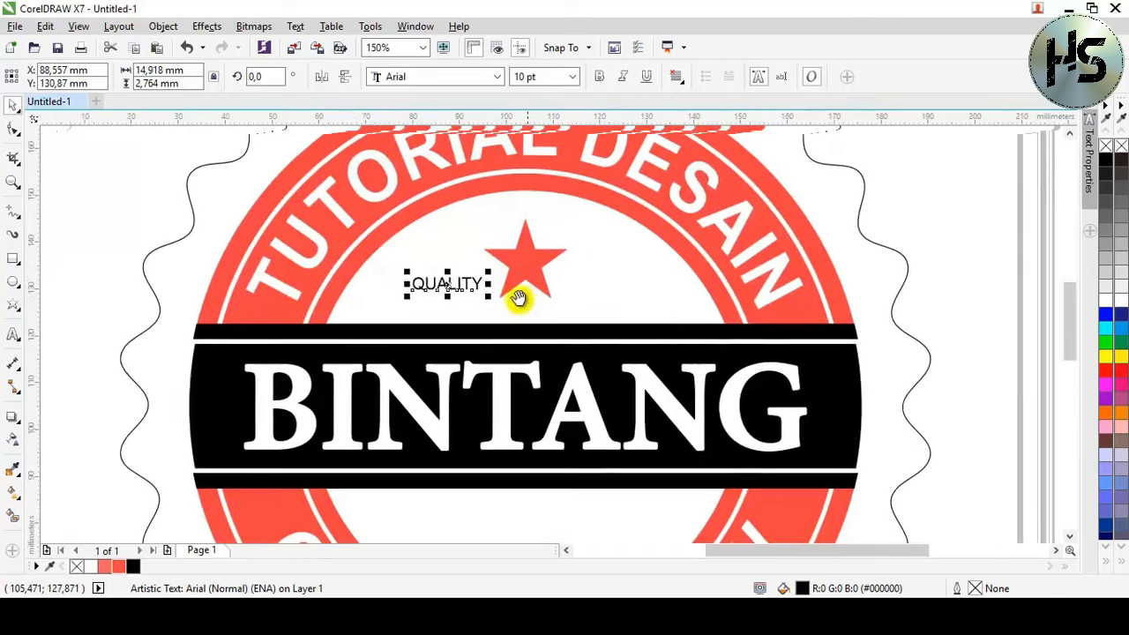
left_click_drag(519, 299, 421, 280)
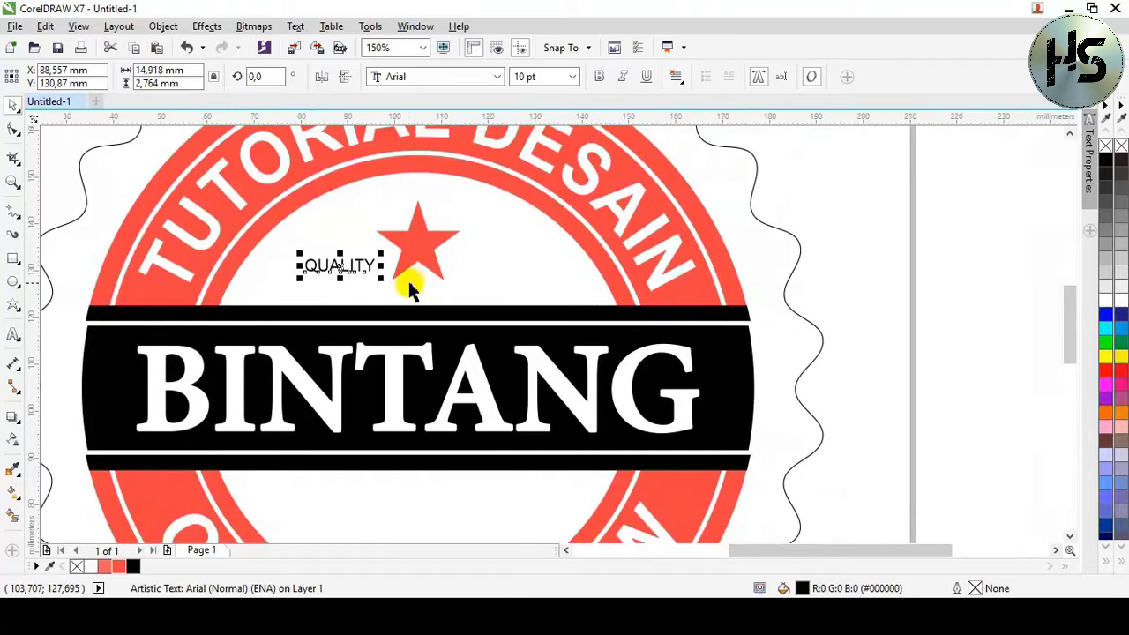
key("Up")
key("Up")
key("Up")
key("Up")
key("Up")
key("Up")
key("Up")
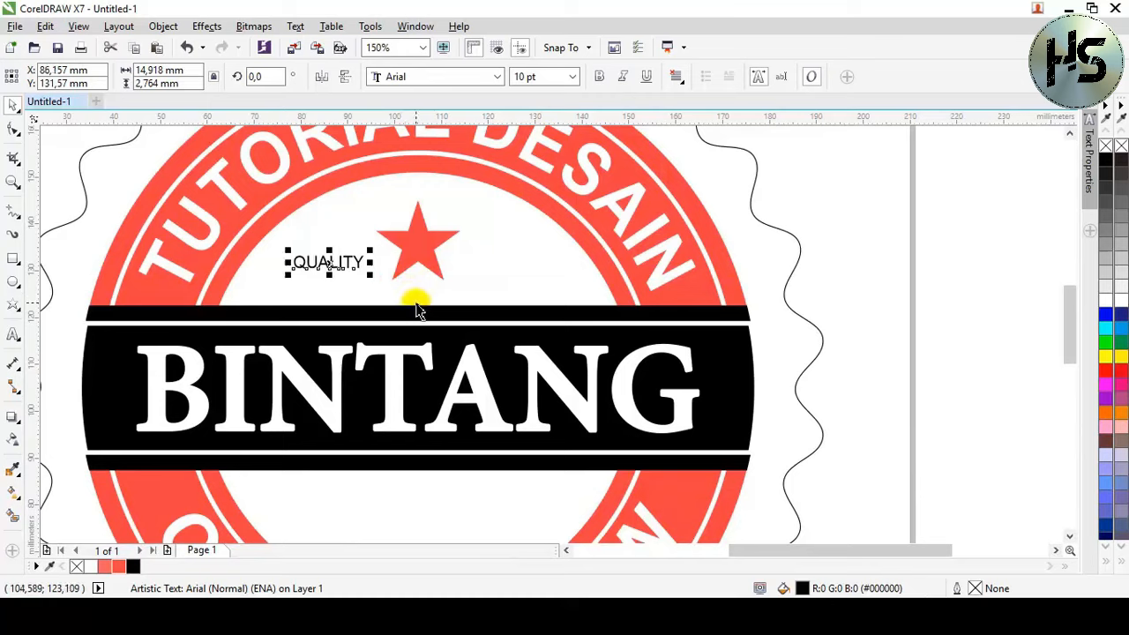
Step: Make the "QUALITY" text bold and nudge it slightly further left from the star
left_click(598, 77)
key("Left")
key("Left")
key("Left")
key("Left")
key("Left")
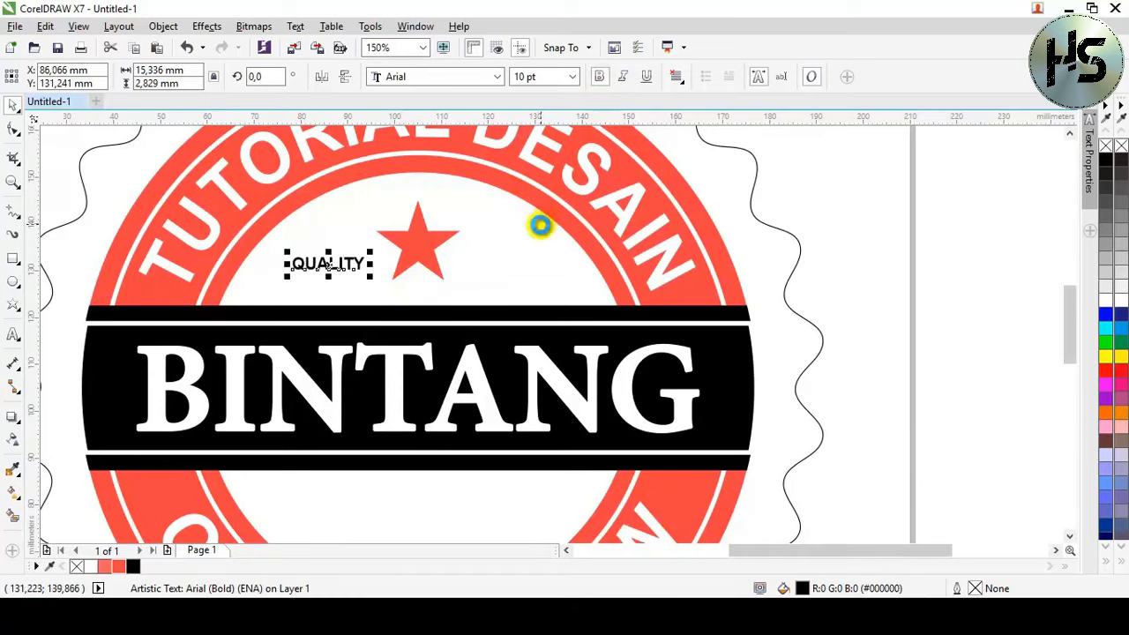
Step: Duplicate the "QUALITY" text straight across to the right of the star and change the copy to "QUANTITY"
key("ctrl+c")
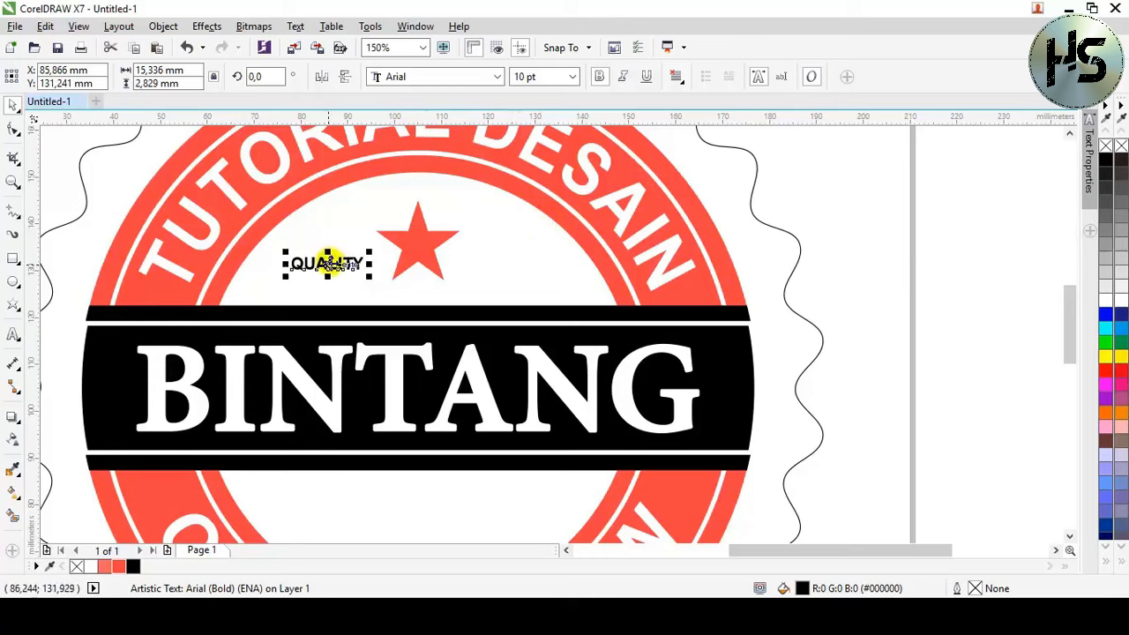
left_click_drag(327, 263, 566, 271)
double_click(513, 265)
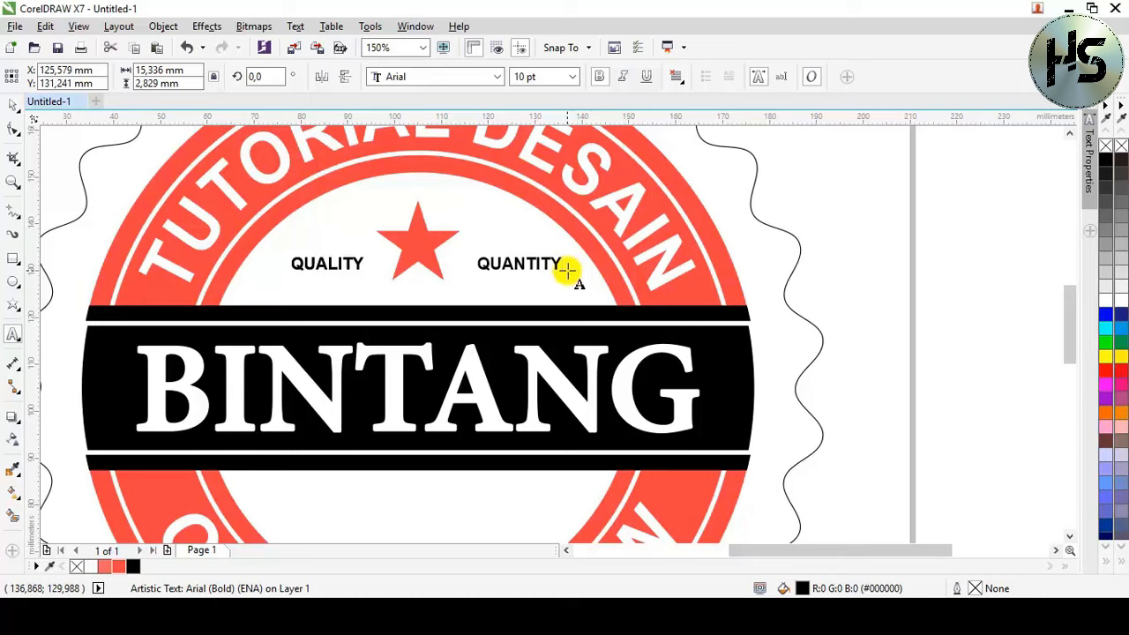
left_click(12, 105)
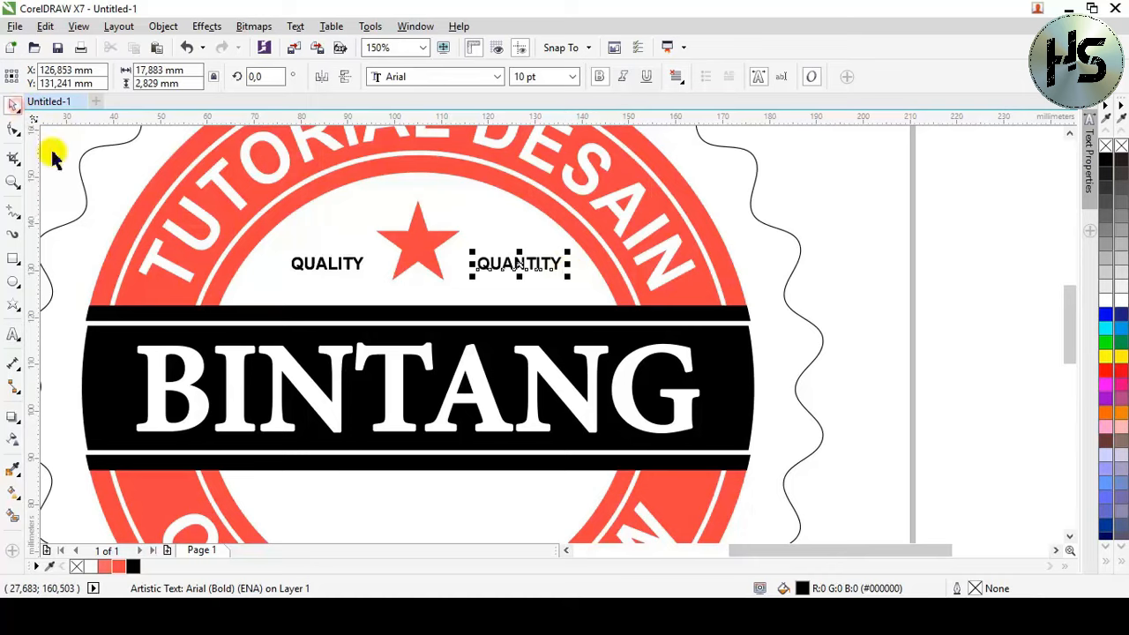
Step: Nudge the "QUANTITY" text 1.6 mm left towards the star to even out the spacing with "QUALITY"
left_click(357, 270, "shift")
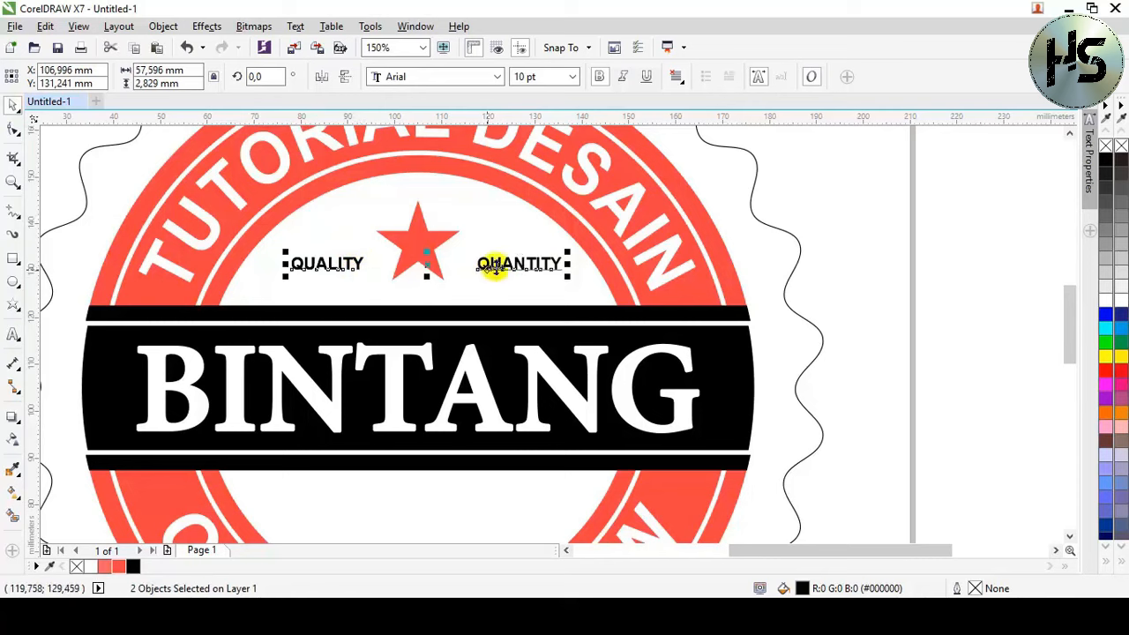
left_click(513, 243)
left_click(511, 267)
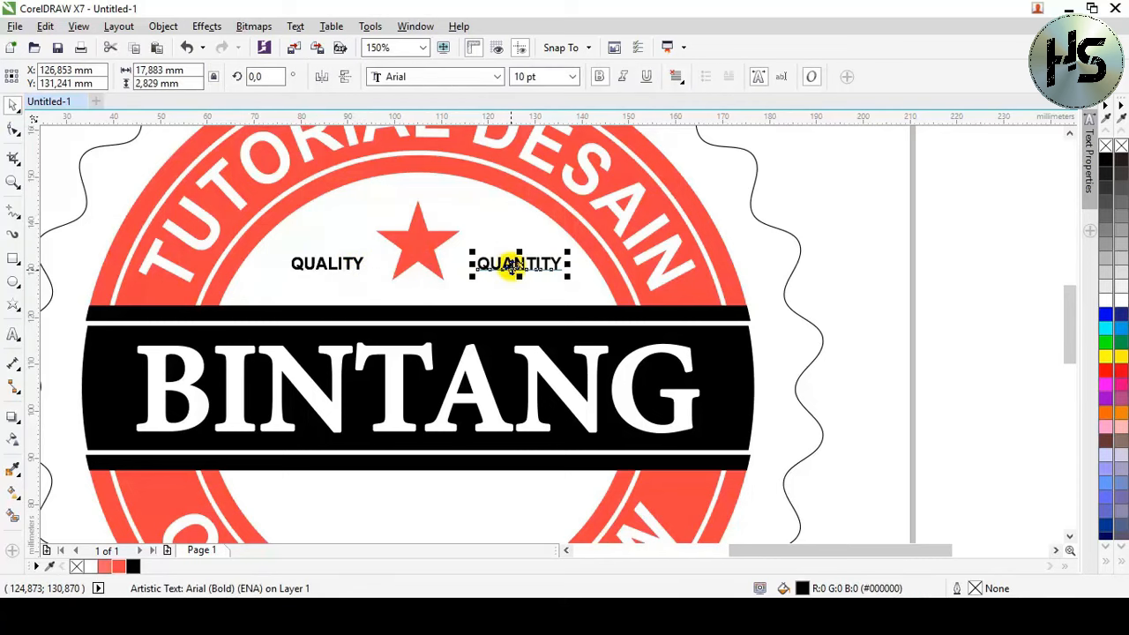
key("Left")
key("Left")
key("Left")
key("Left")
key("Left")
key("Left")
key("Left")
key("Left")
key("Left")
key("Left")
key("Left")
key("Left")
key("Left")
key("Left")
key("Left")
key("Left")
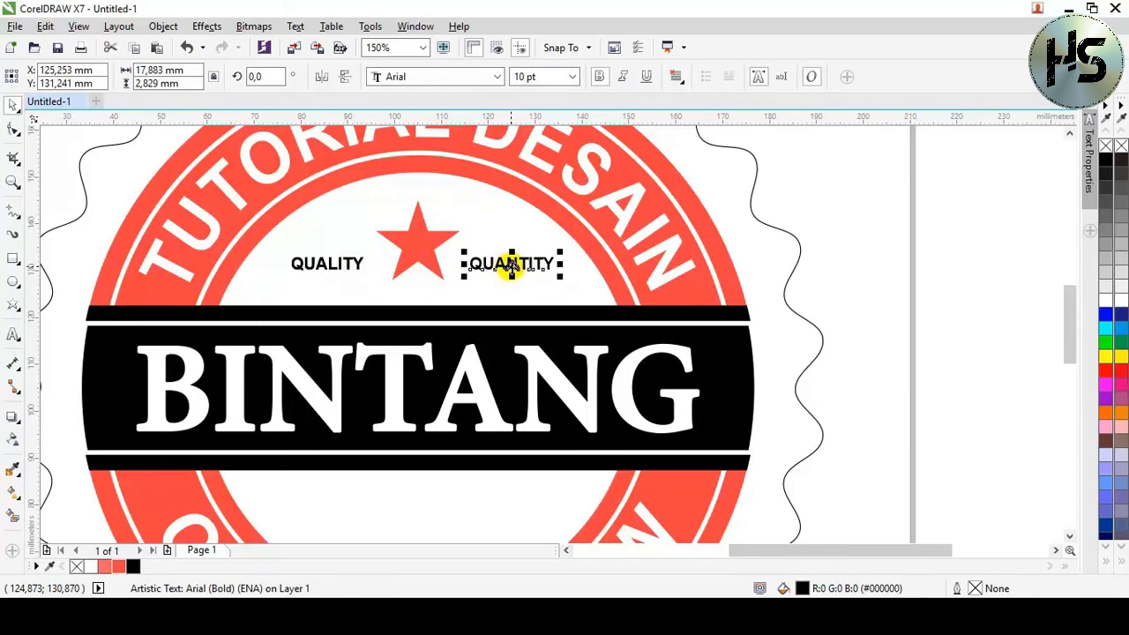
Step: Nudge the "QUANTITY" text 0.3 mm right, away from the star
key("Right")
key("Right")
key("Right")
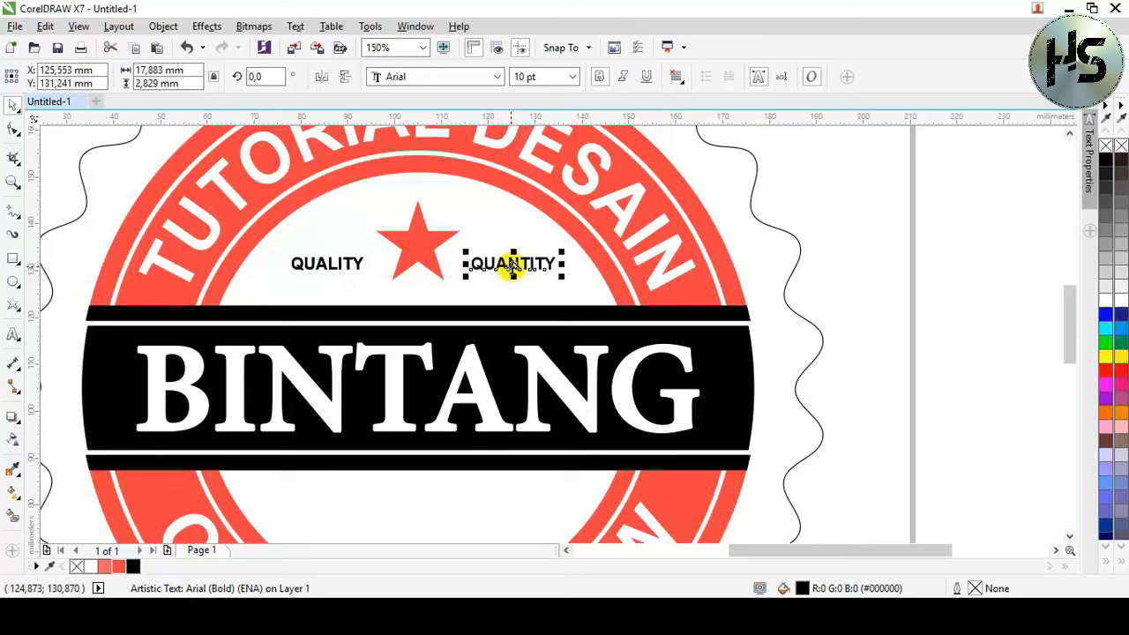
left_click(1046, 315)
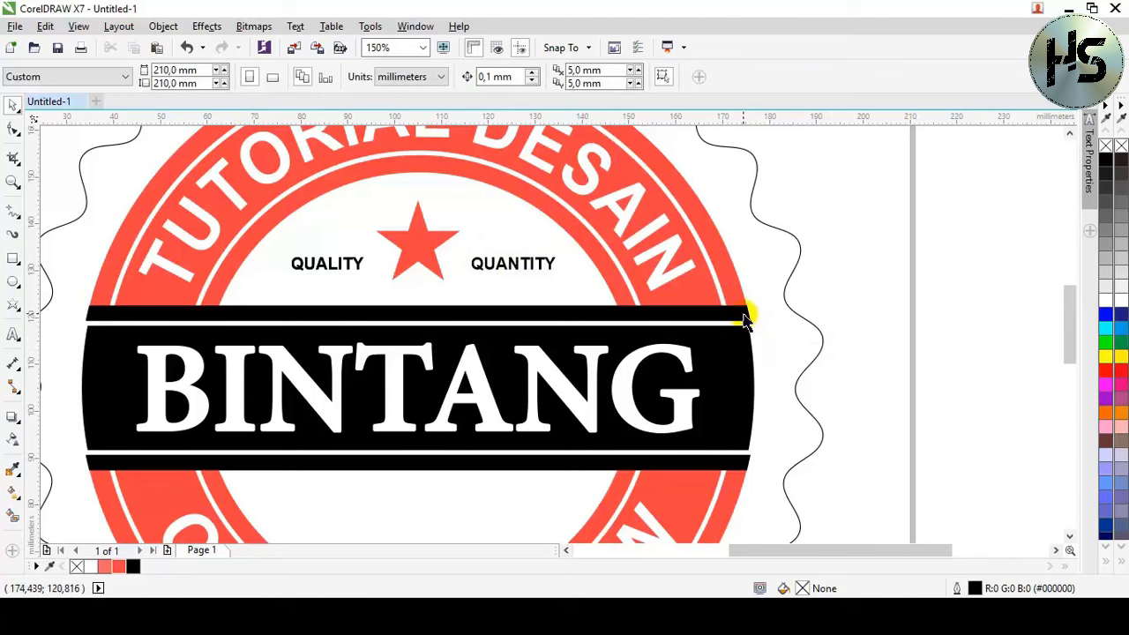
Step: Add the artistic text "SEMARANG" in Arial 24 pt to the right of the badge
scroll(582, 322, "down", 3)
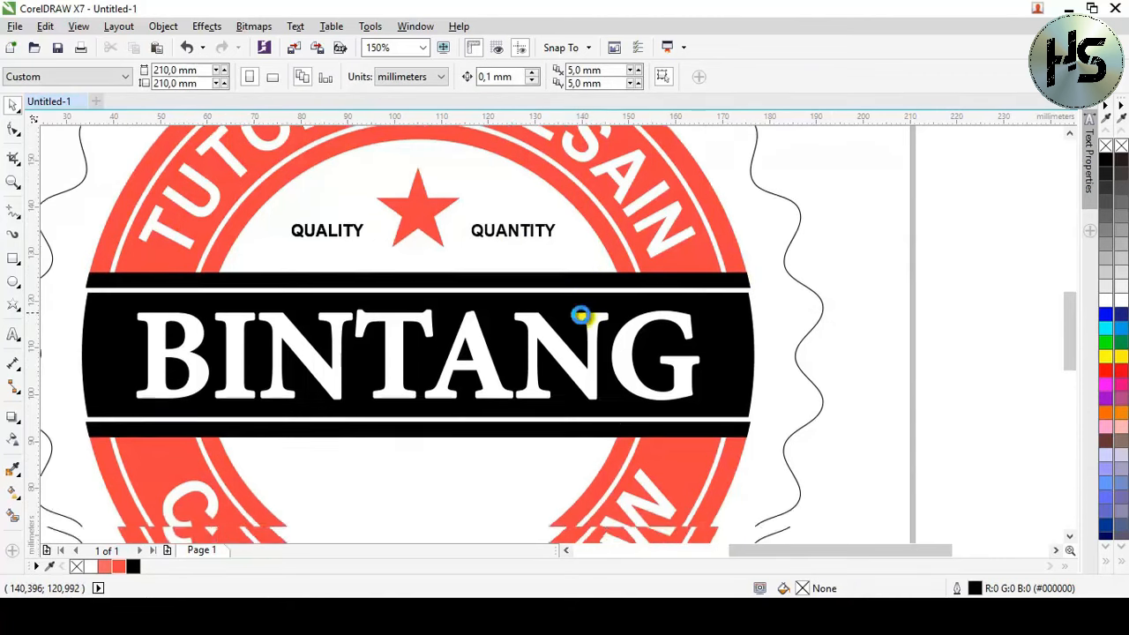
left_click(14, 334)
left_click(300, 420)
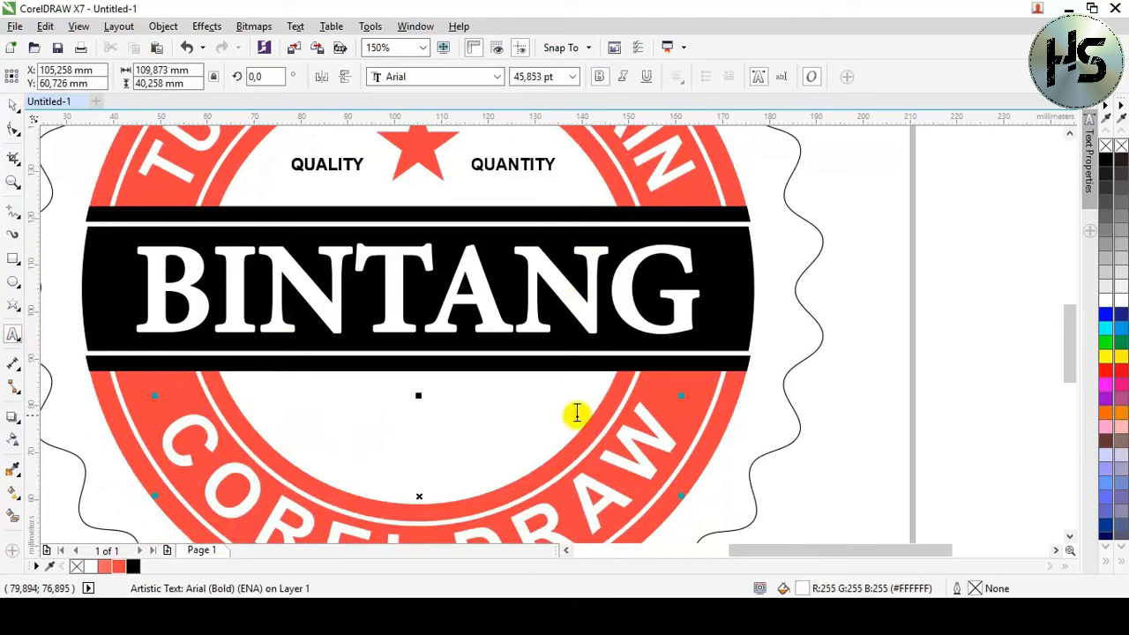
scroll(220, 305, "down", 1)
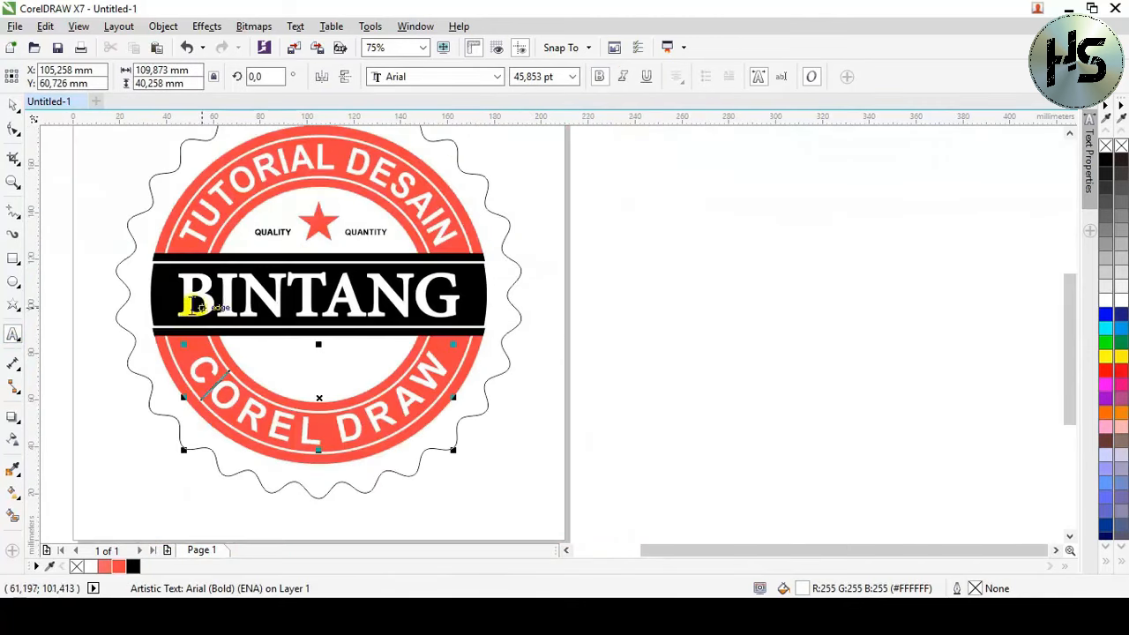
left_click(547, 367)
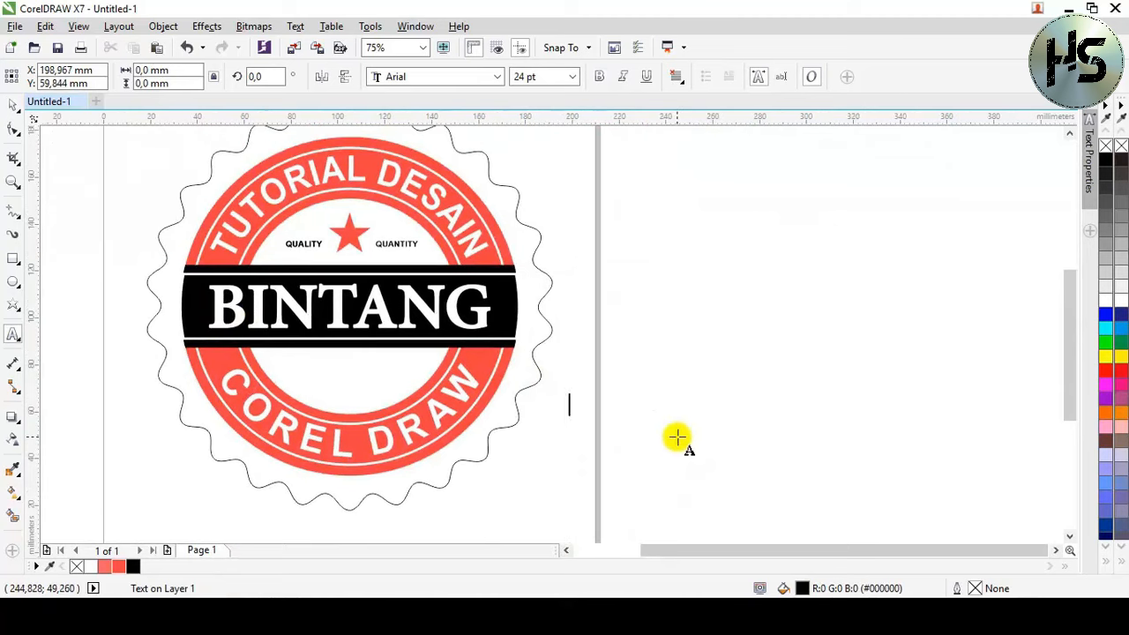
type("SEMARANG")
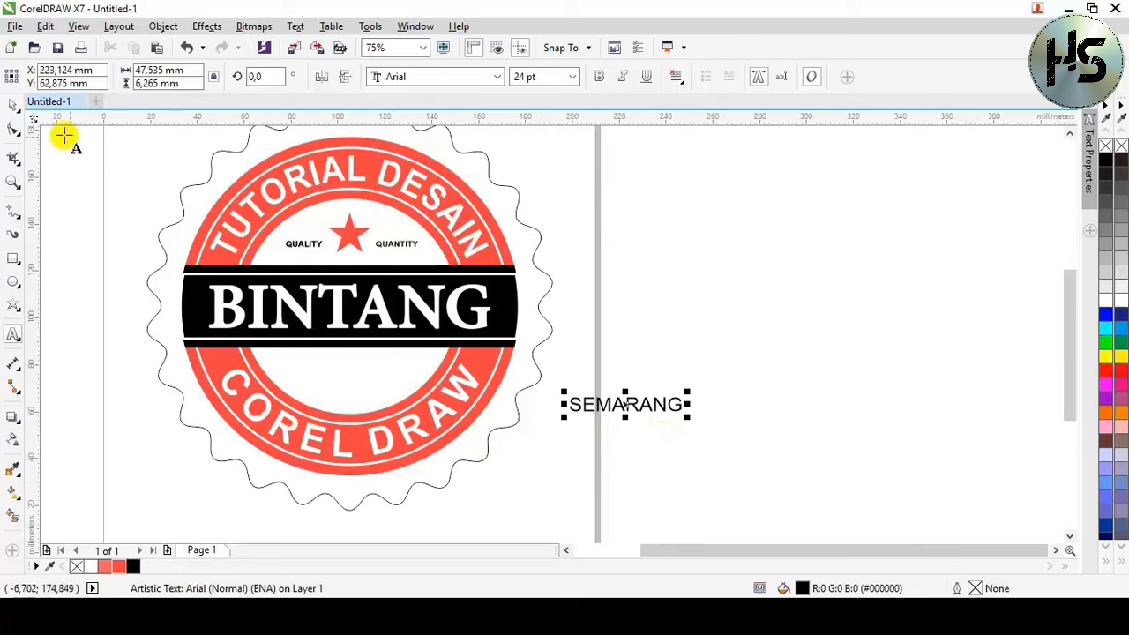
left_click(13, 105)
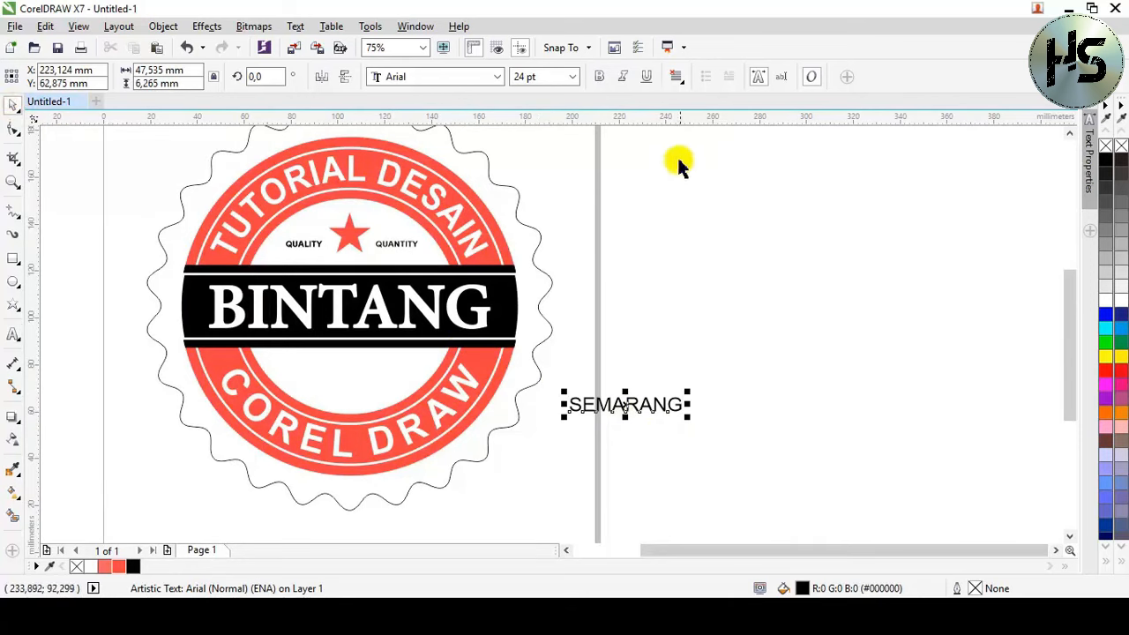
Step: Center-align the "SEMARANG" text, center it on the page and move it straight down below the black band to about Y 76.8 mm
left_click(676, 77)
left_click(705, 133)
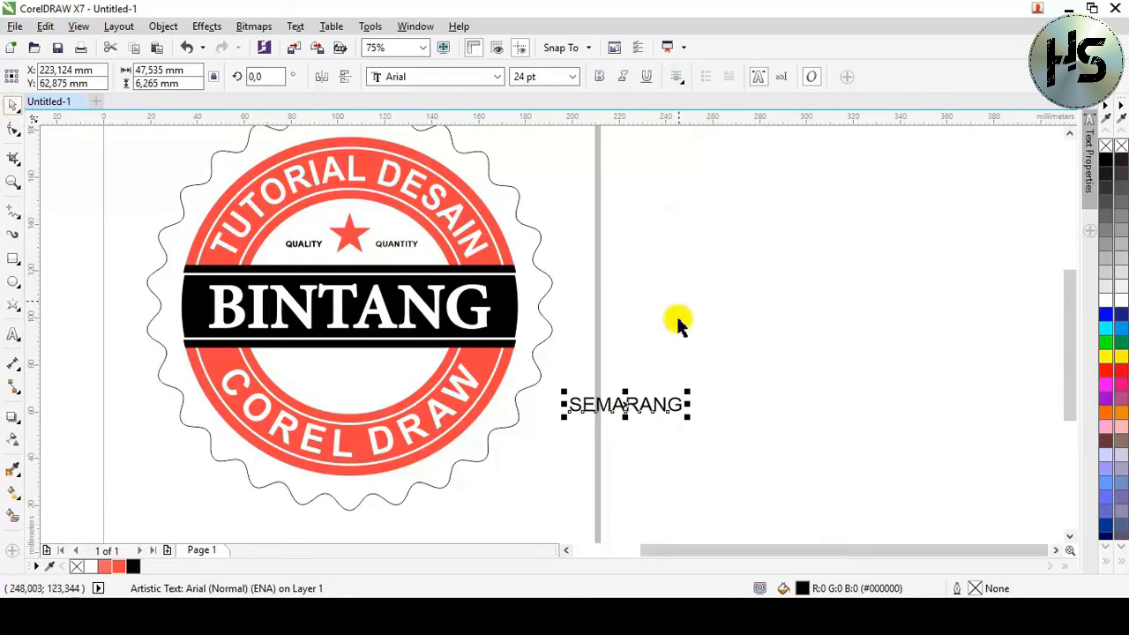
key("p")
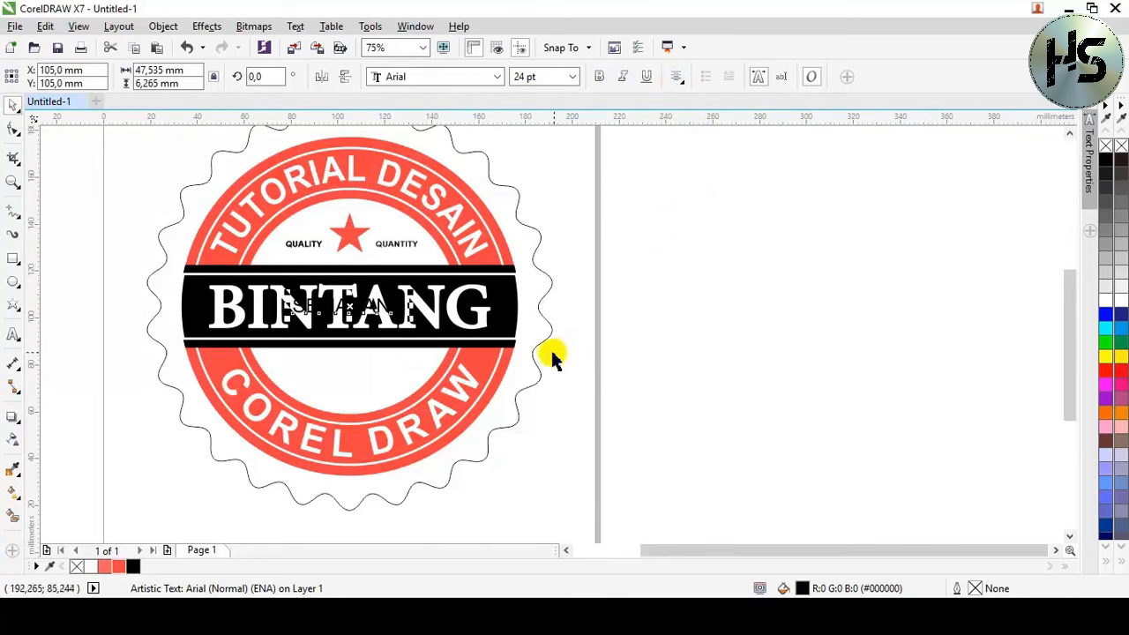
key("shift+F4")
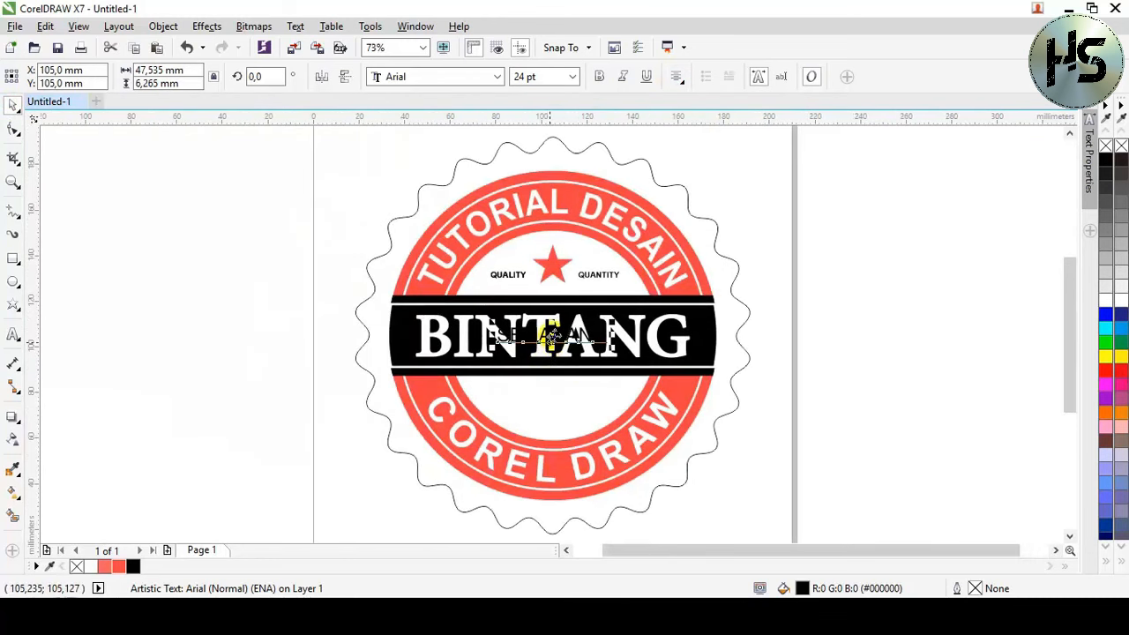
left_click_drag(551, 335, 572, 395)
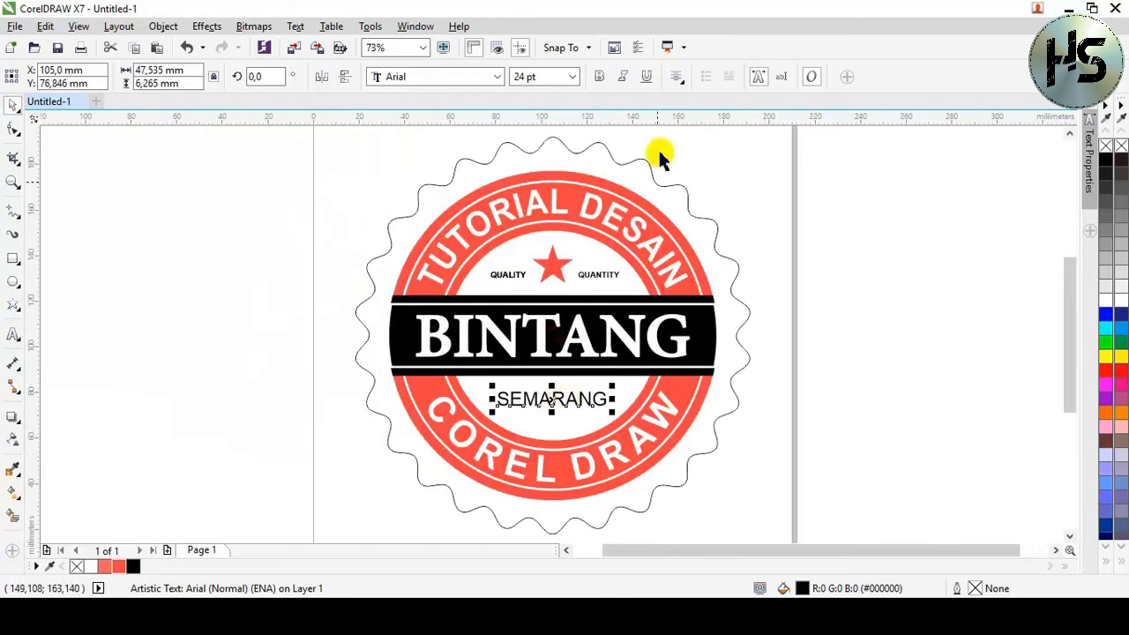
Step: Make the "SEMARANG" text bold and narrow it about its center to about 46.4 mm wide
left_click(598, 77)
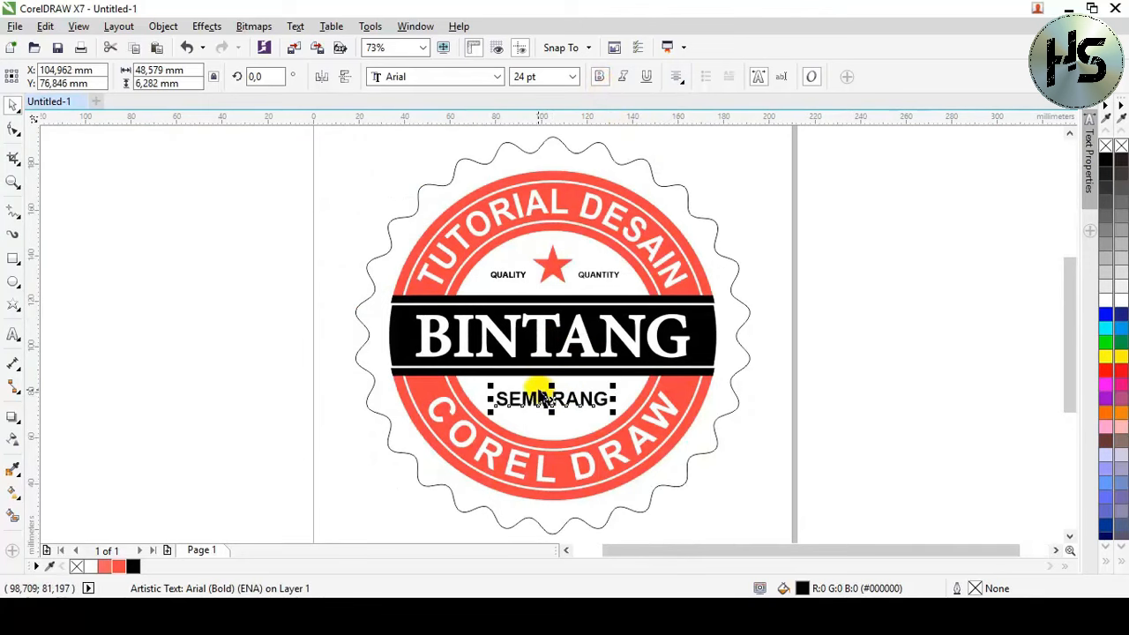
scroll(544, 397, "up", 3)
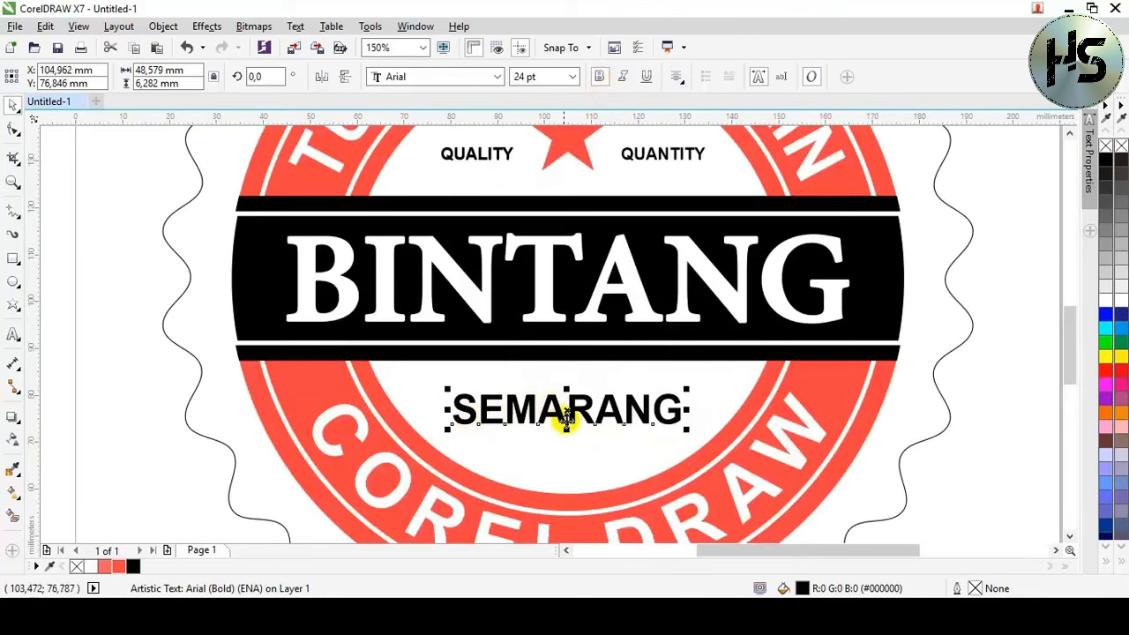
left_click_drag(449, 412, 453, 413)
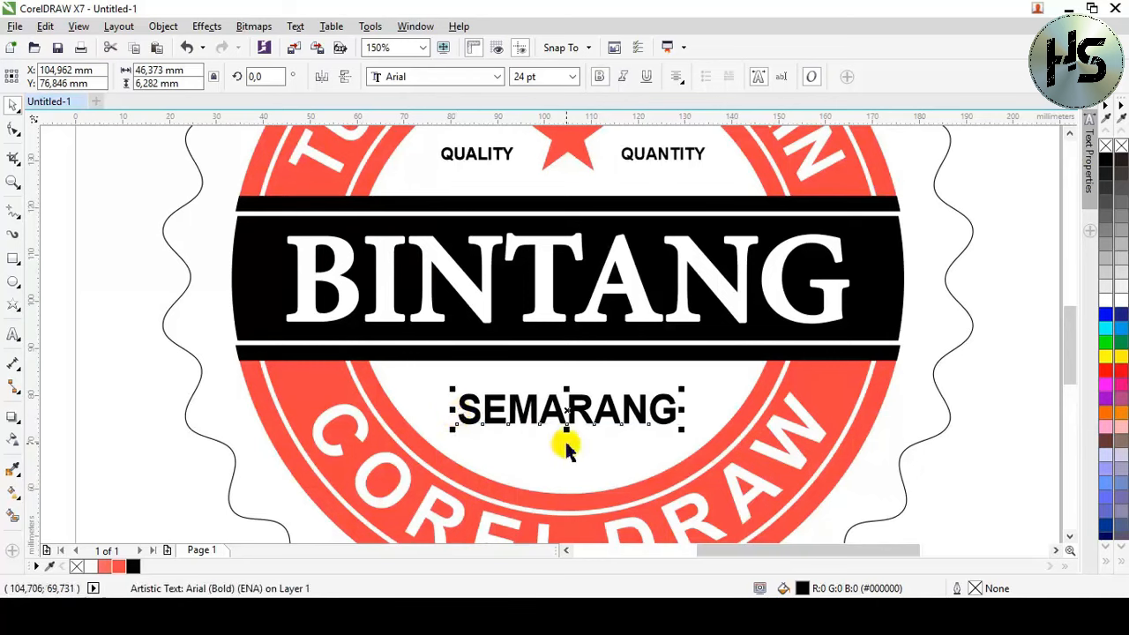
Step: Nudge the "SEMARANG" text 1.2 mm up towards the black band
key("Up")
key("Up")
key("Up")
key("Up")
key("Up")
key("Up")
key("Up")
key("Up")
key("Up")
key("Up")
key("Up")
key("Up")
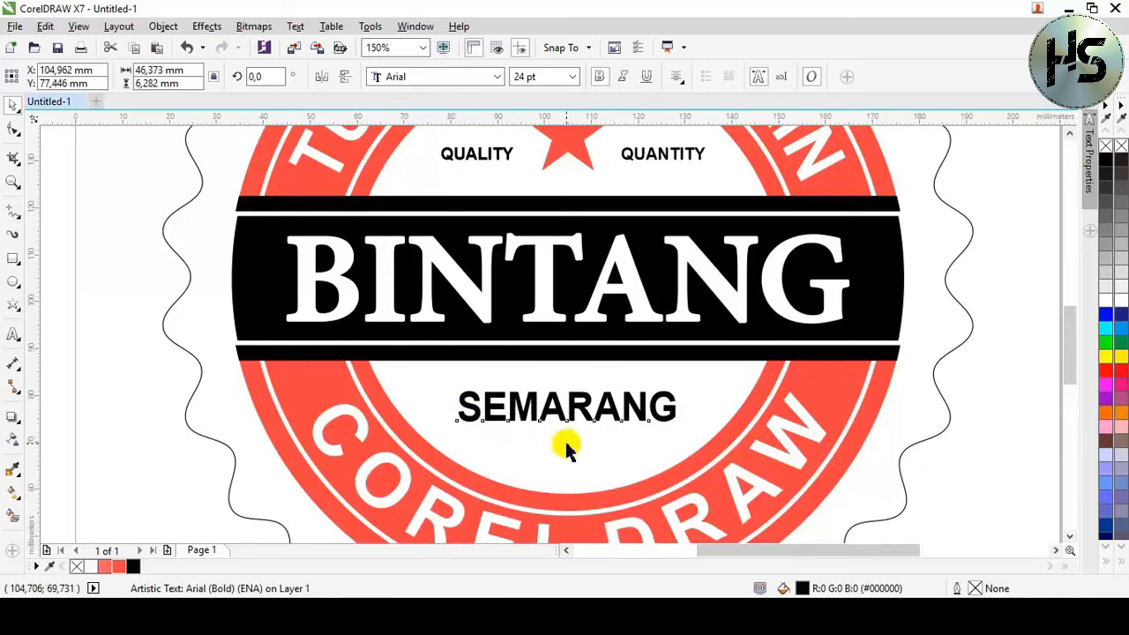
key("F4")
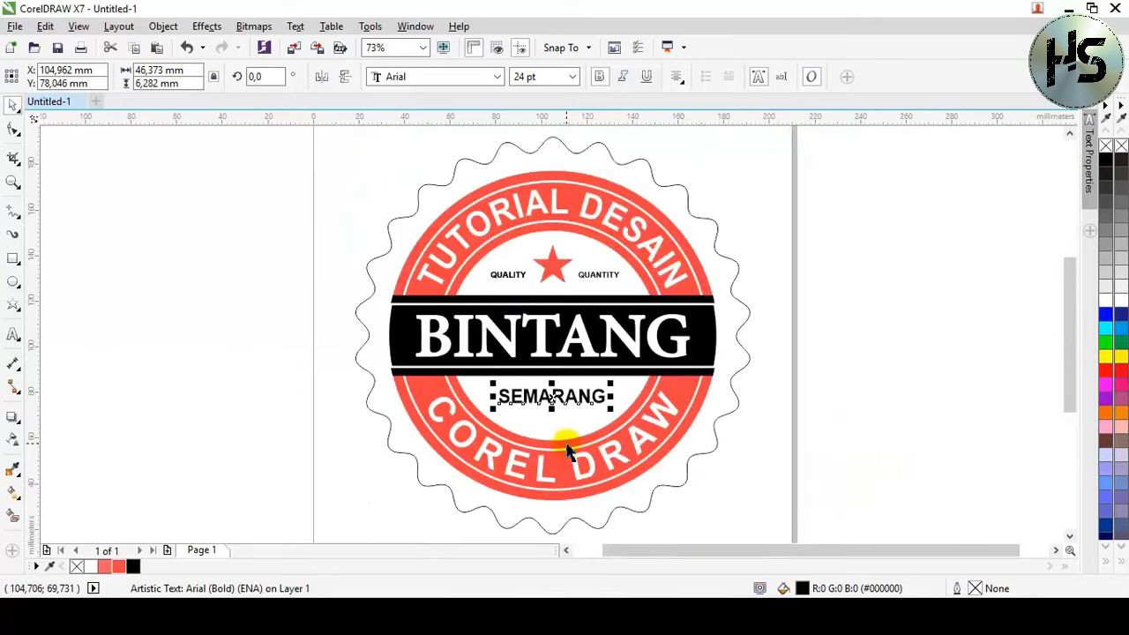
Step: Fill the wavy-edged outer polygon with light grey, 10% black
left_click(232, 436)
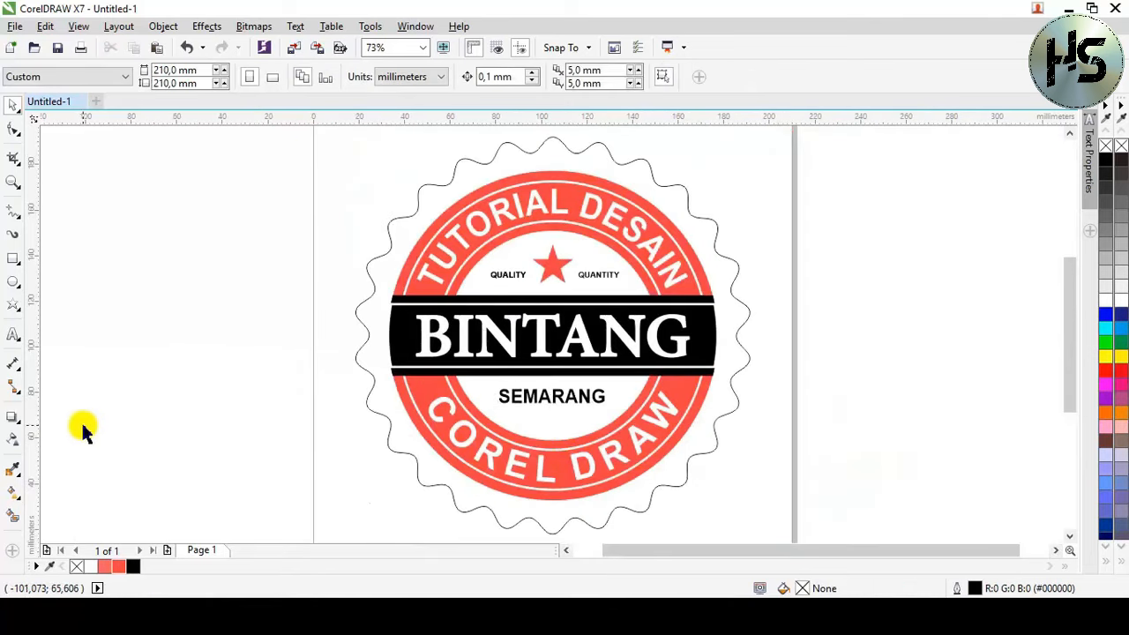
left_click(394, 243)
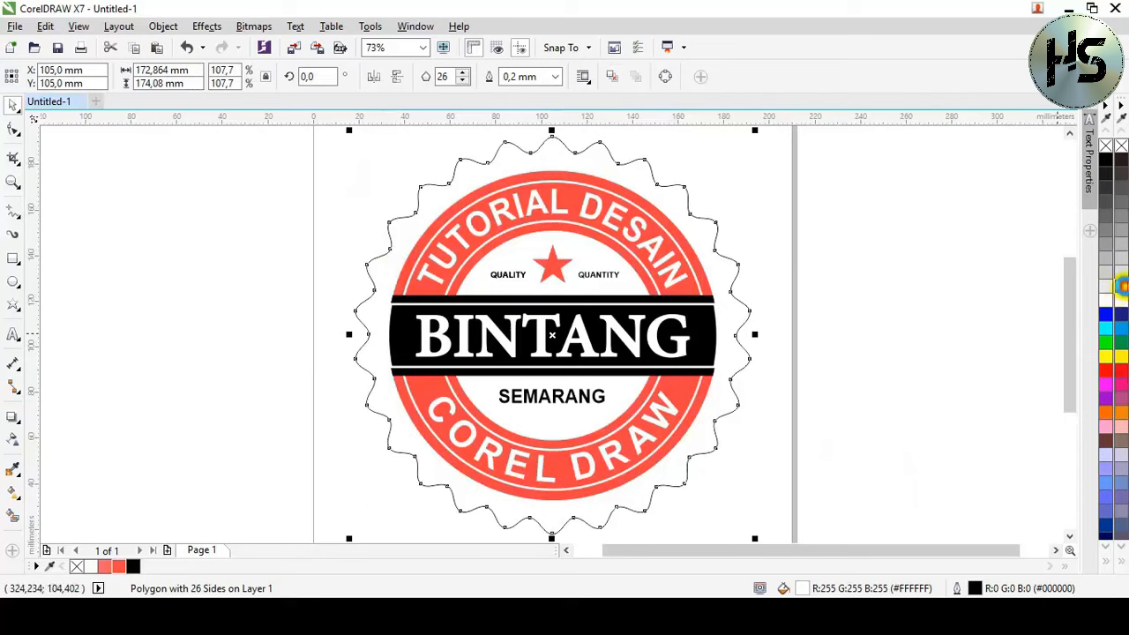
left_click(1118, 285)
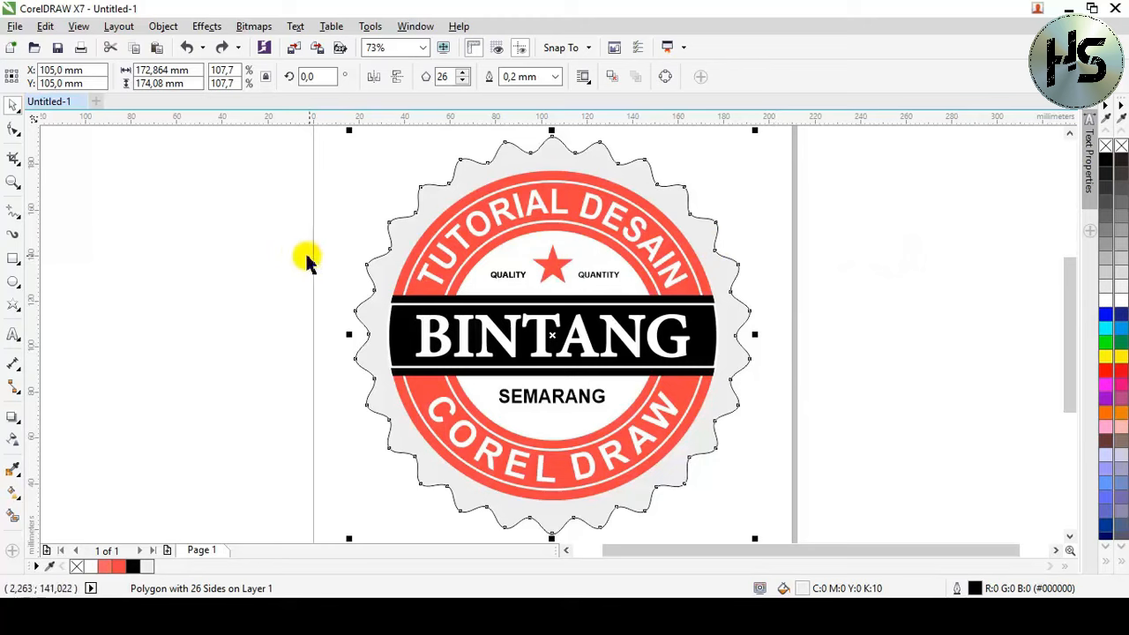
Step: Draw a straight vertical line about 16.3 mm long in the empty area left of the page
left_click(13, 212)
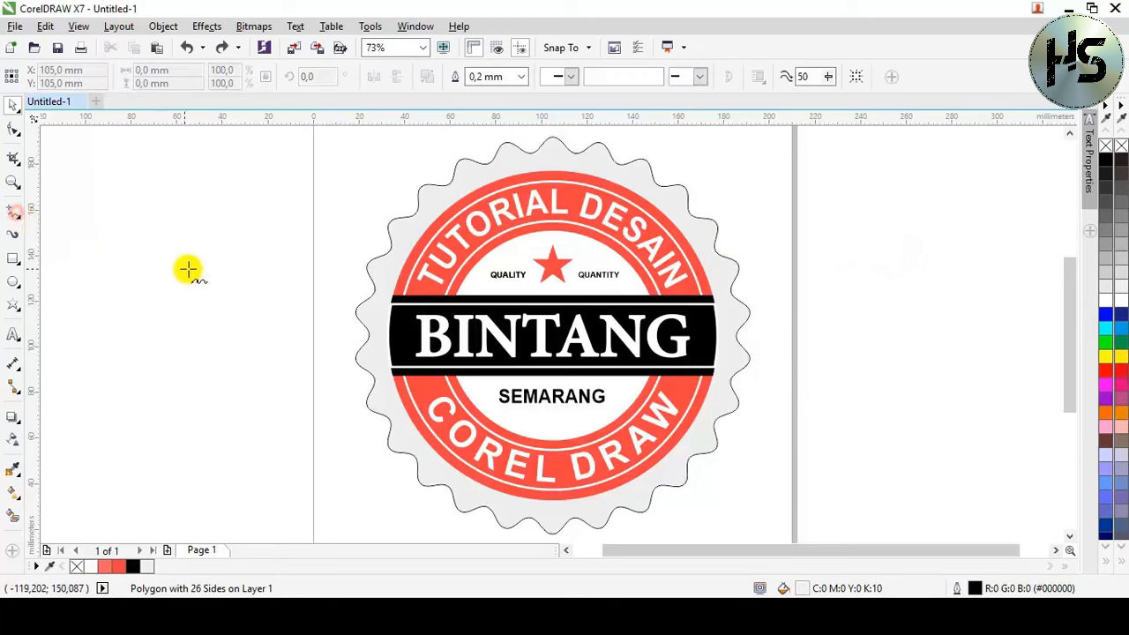
left_click(223, 282)
left_click(221, 319)
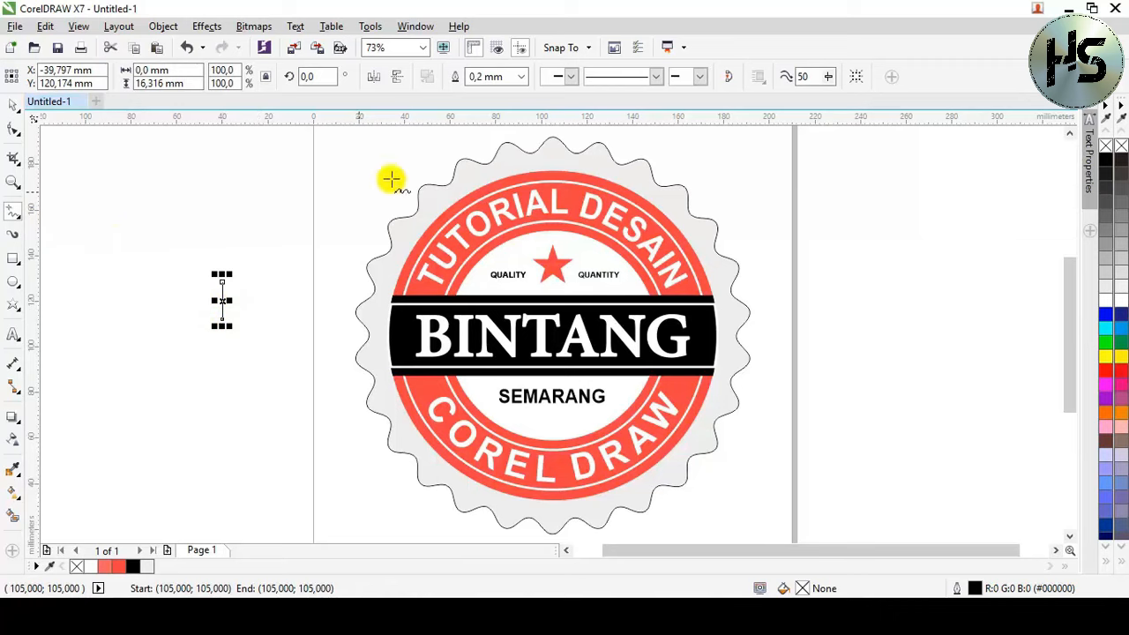
Step: Convert the vertical line to a curve and add a node at its middle
left_click(14, 128)
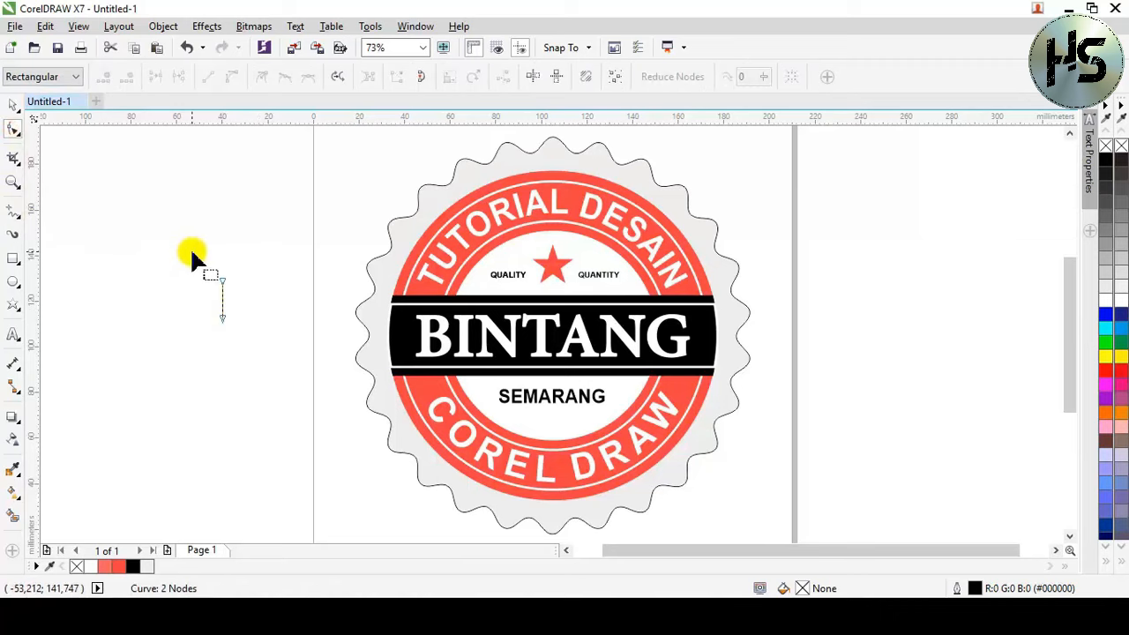
left_click_drag(193, 252, 249, 333)
scroll(222, 296, "up", 2)
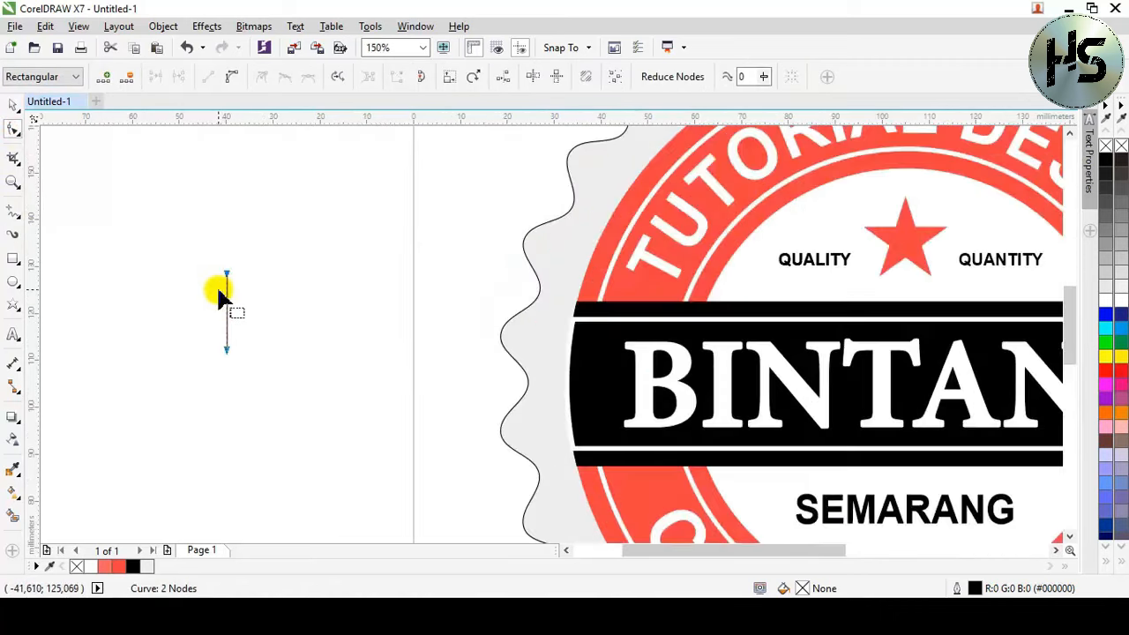
scroll(223, 296, "up", 2)
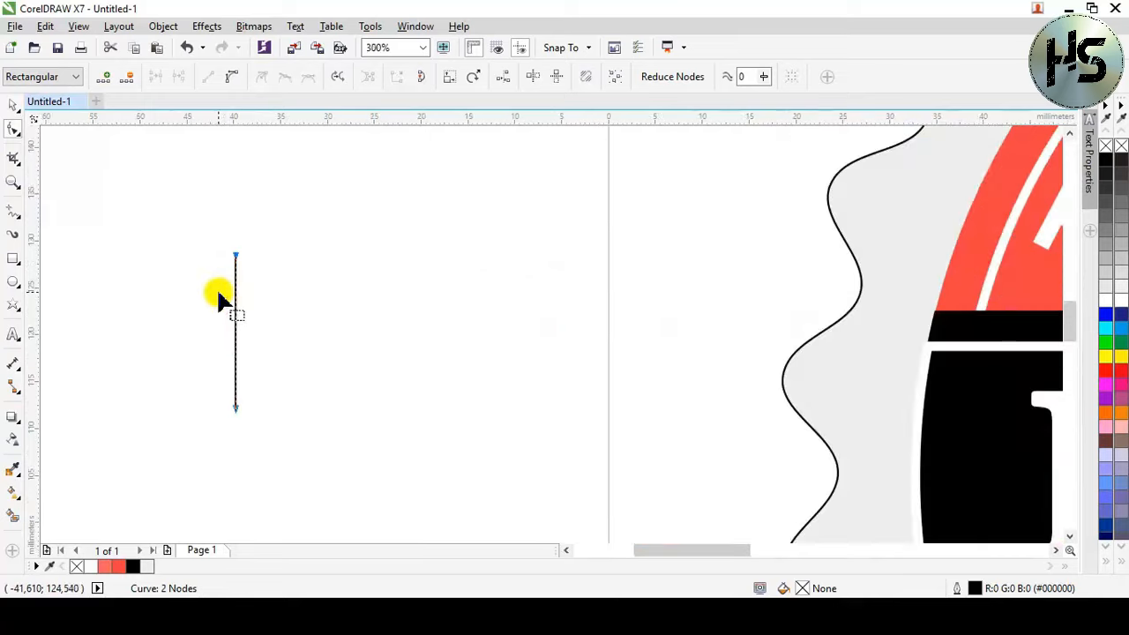
left_click(237, 84)
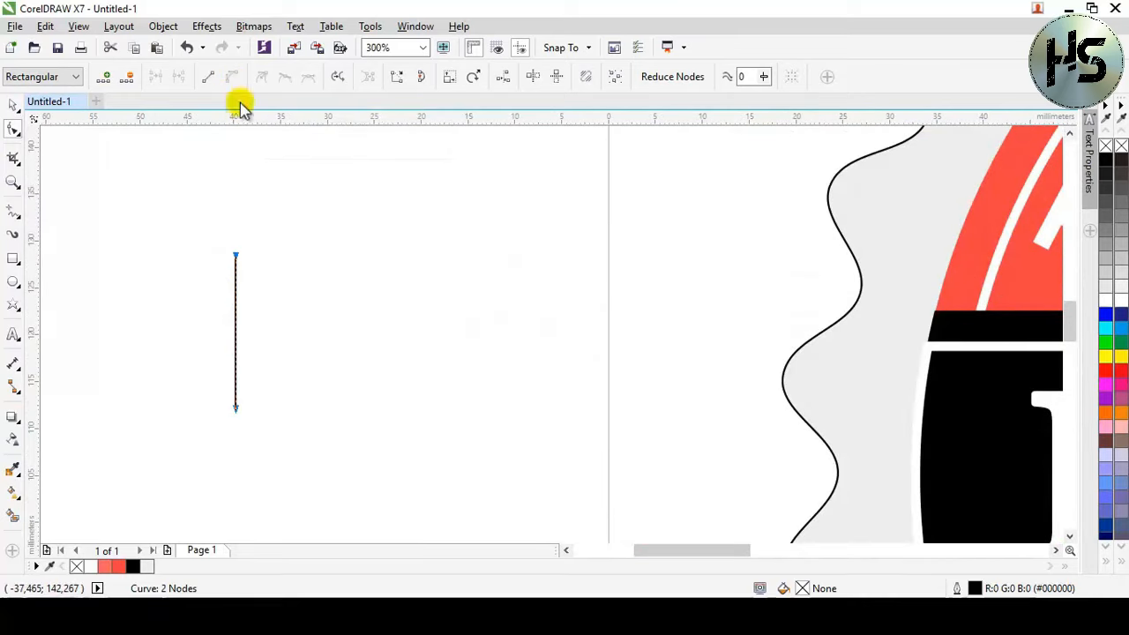
double_click(235, 331)
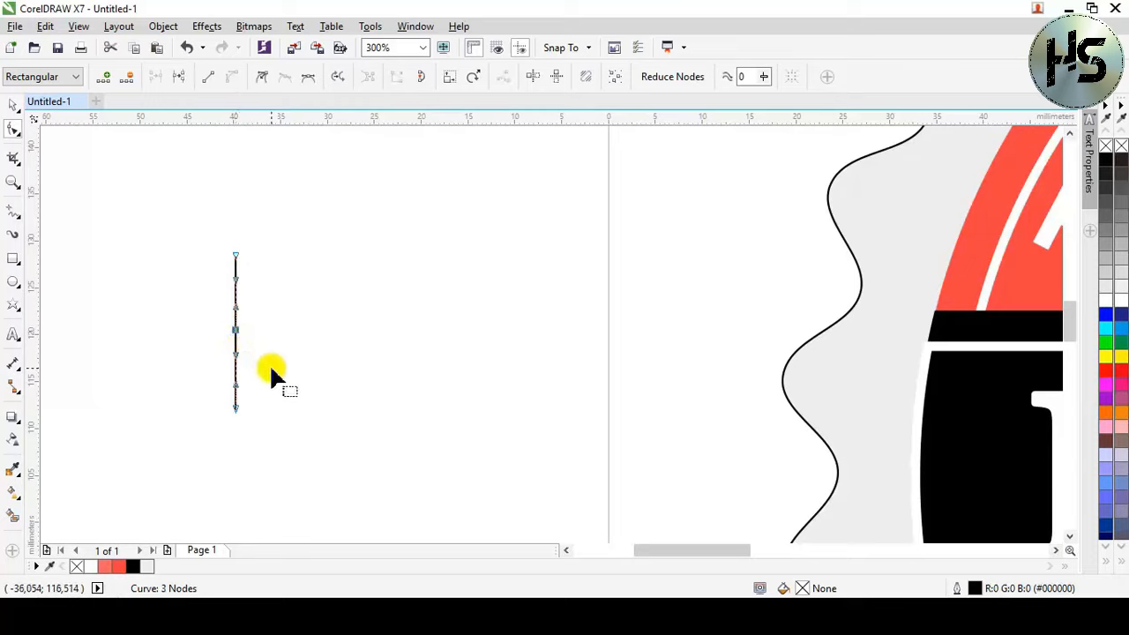
Step: Shift the curve's middle node to the right so the line bows outward
key("Right")
key("Right")
key("Right")
key("Right")
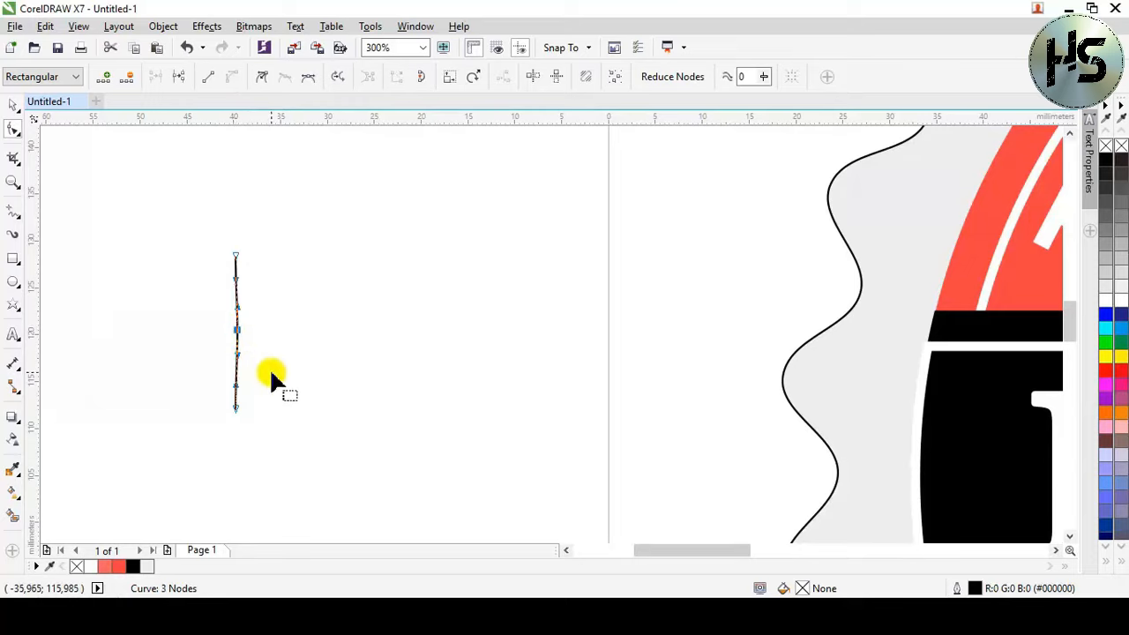
key("Right")
key("Right")
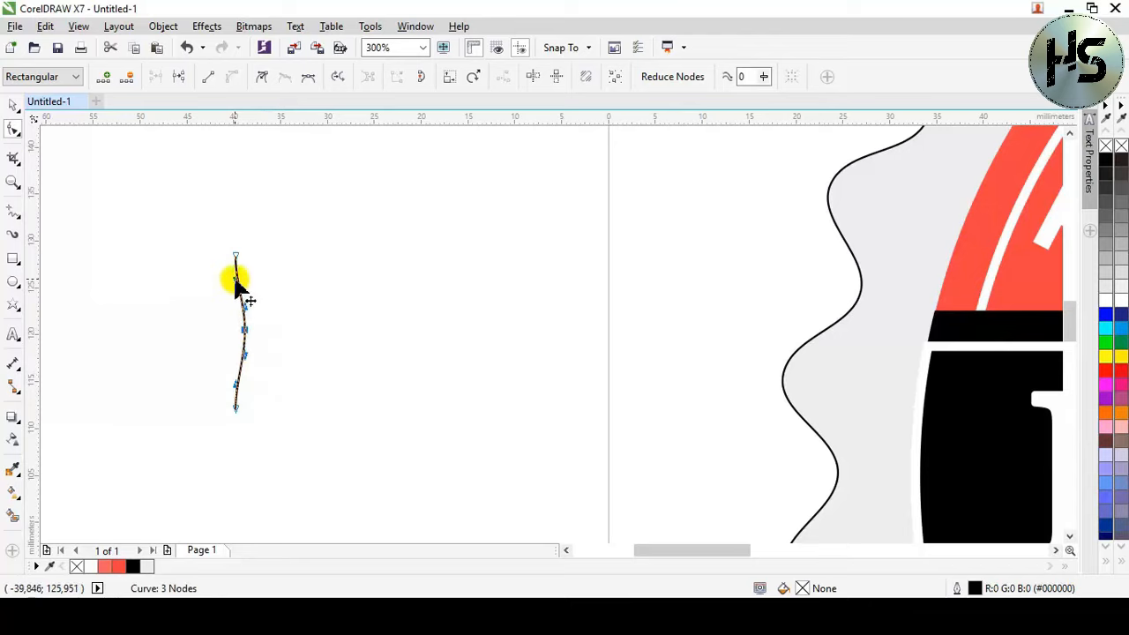
Step: Move the outer curve handles and middle node further right and make that node symmetrical, forming a smooth arc about 1.8 mm wide
left_click(235, 280)
key("Right")
left_click(236, 385)
key("Right")
key("Right")
left_click(246, 330)
key("Right")
key("Right")
key("Right")
key("Right")
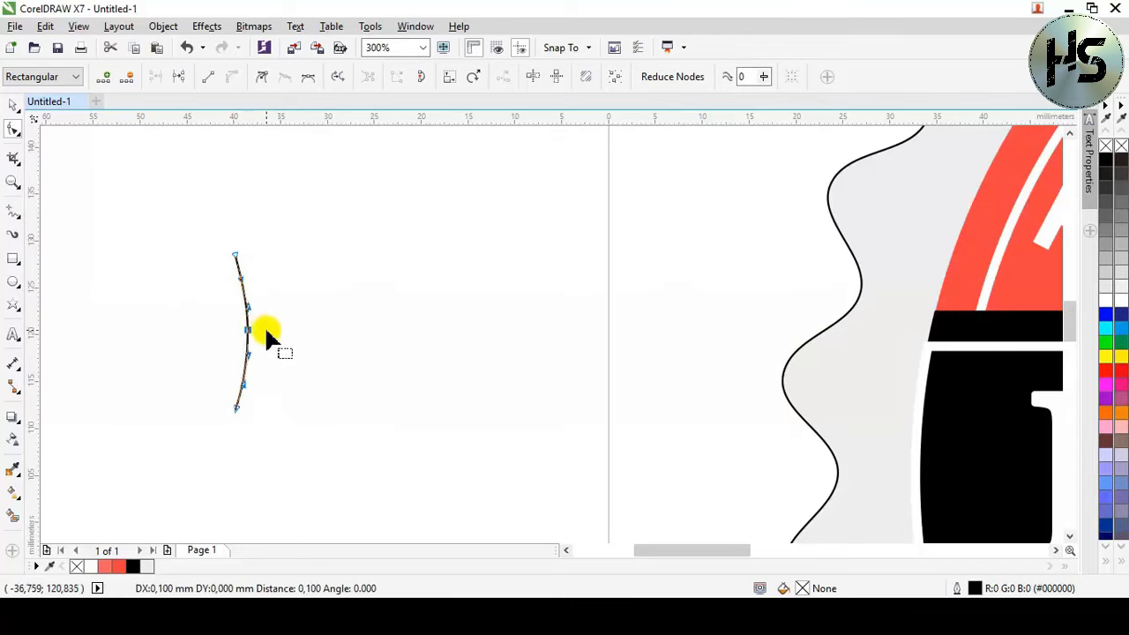
left_click(310, 81)
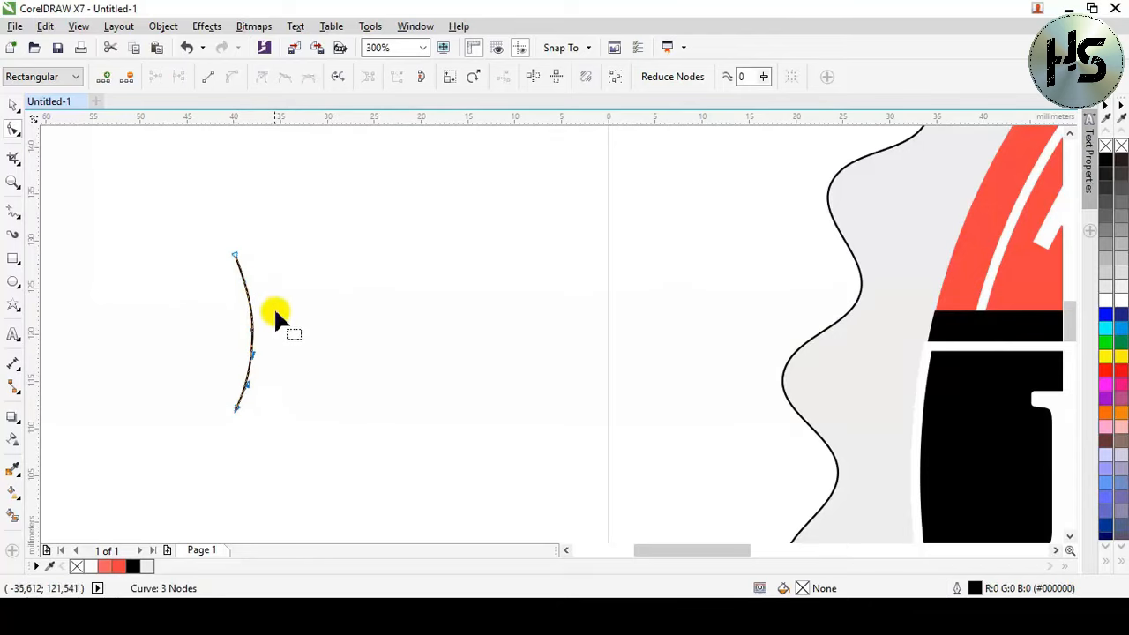
scroll(298, 323, "down", 1)
key("space")
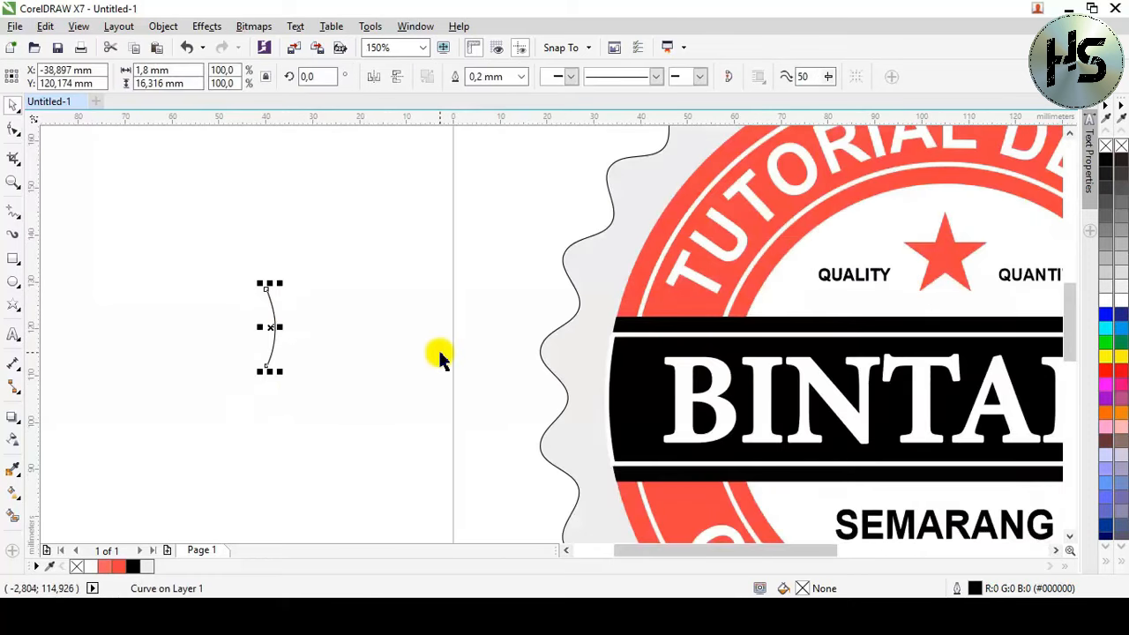
Step: Center the arc on the page and move it straight left onto the badge's wavy border at about X 23.6 mm, Y 105 mm
scroll(440, 356, "down", 1)
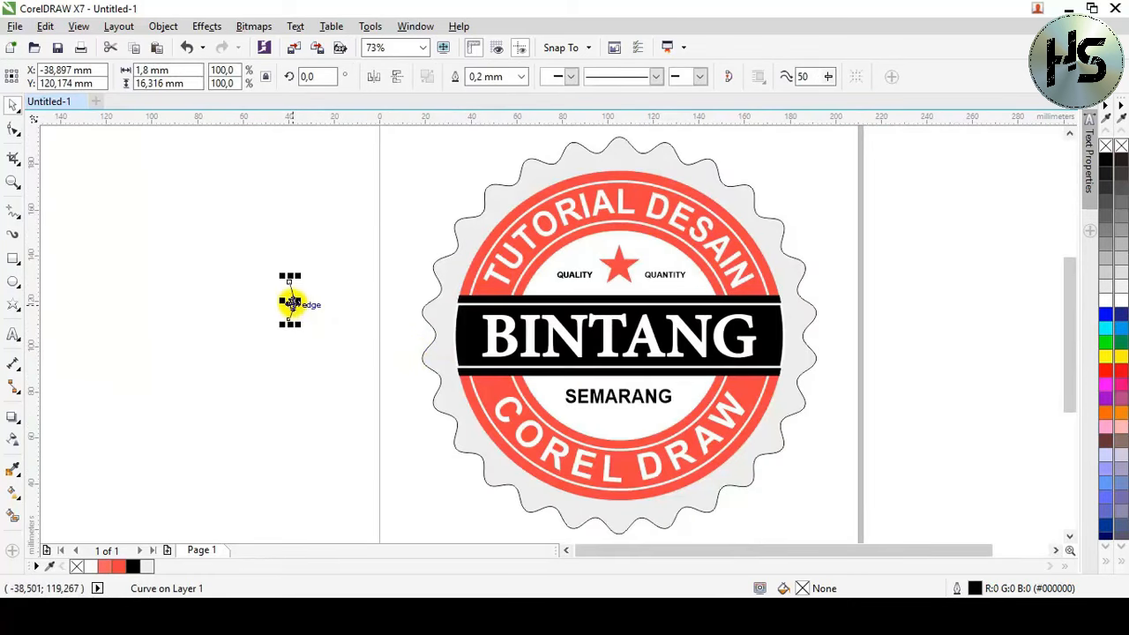
left_click_drag(292, 302, 434, 336)
key("p")
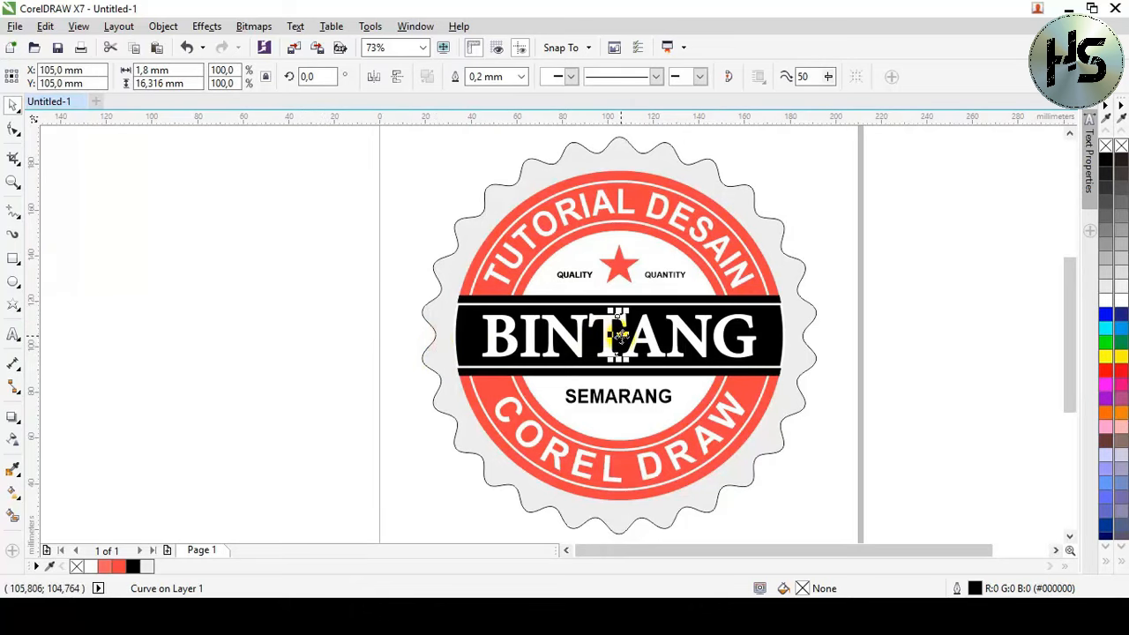
left_click_drag(620, 335, 436, 336)
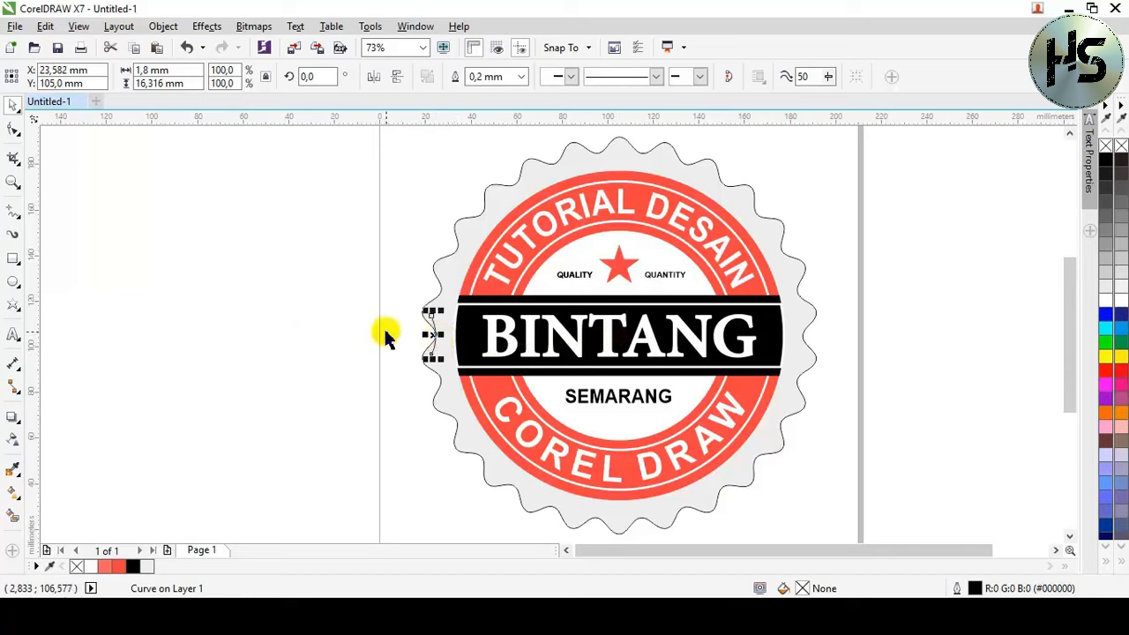
Step: Copy the border arc straight across to the badge's opposite wavy edge and mirror the copy horizontally
left_click(385, 336)
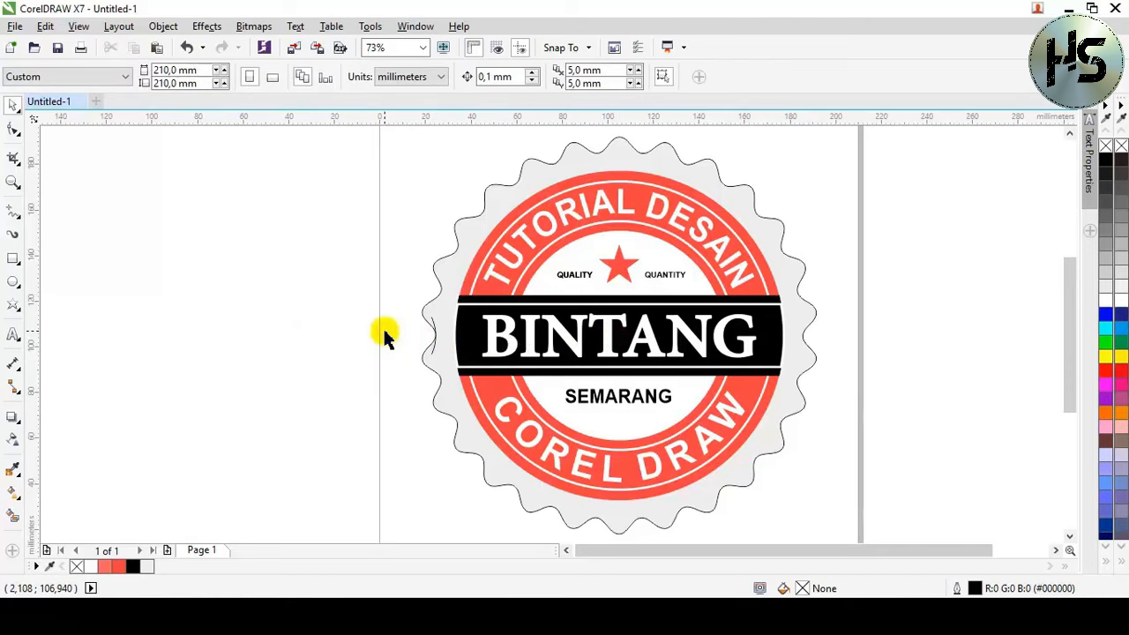
left_click_drag(396, 308, 456, 375)
left_click_drag(434, 336, 802, 335)
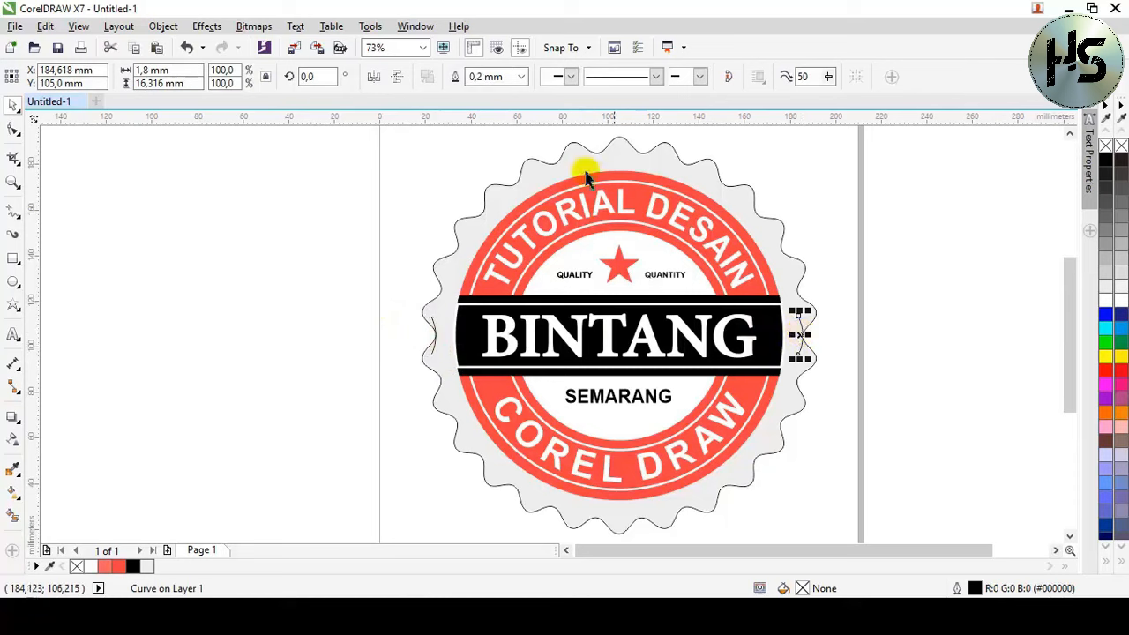
left_click(374, 76)
left_click(878, 363)
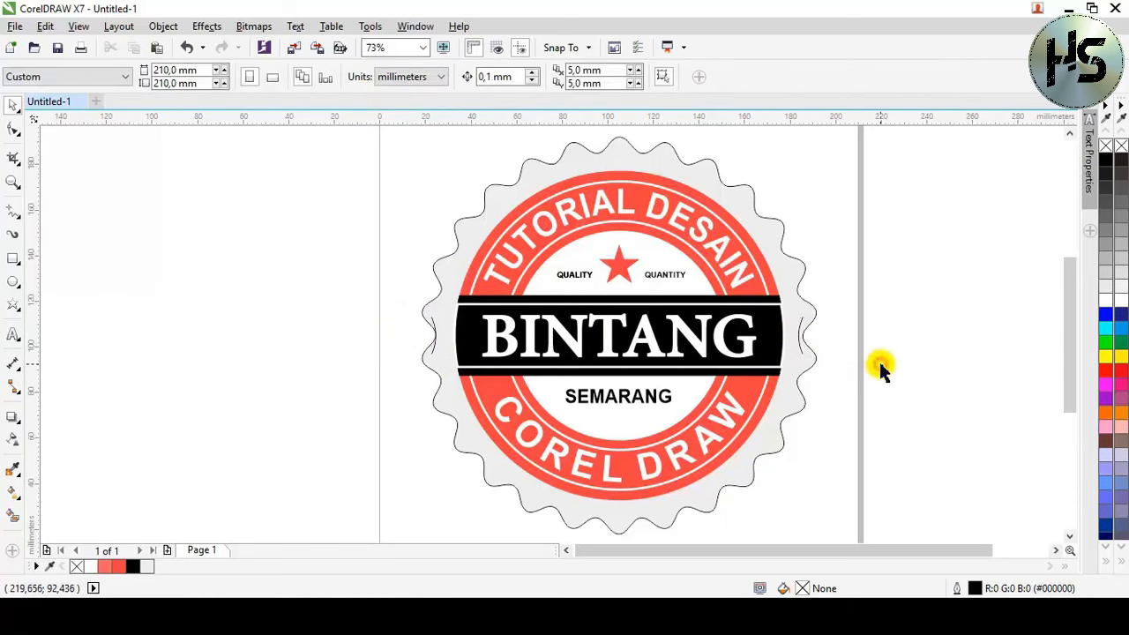
Step: Nudge the mirrored arc outward to about X 186.2 mm so it sits on the wavy border
left_click(800, 344)
scroll(829, 342, "up", 2)
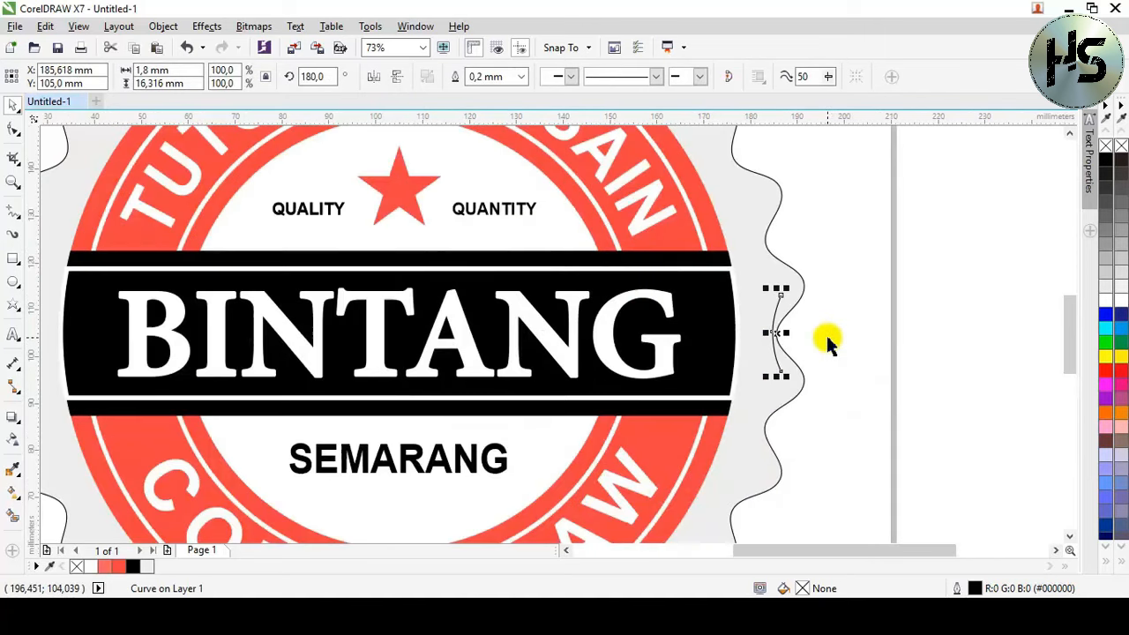
key("Right")
key("Right")
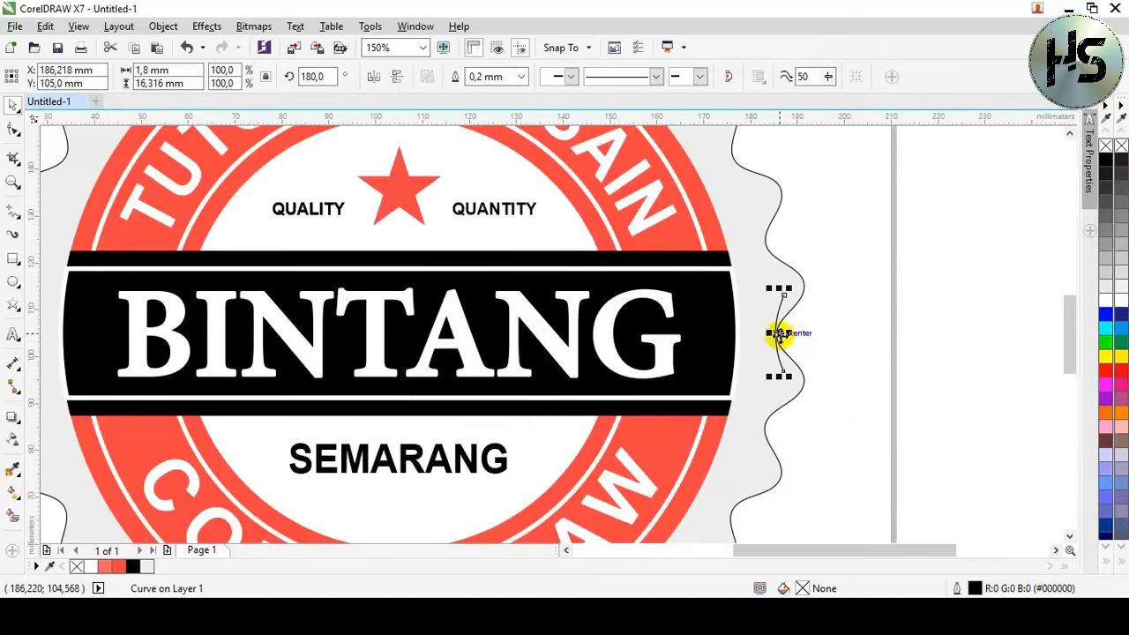
scroll(806, 335, "down", 2)
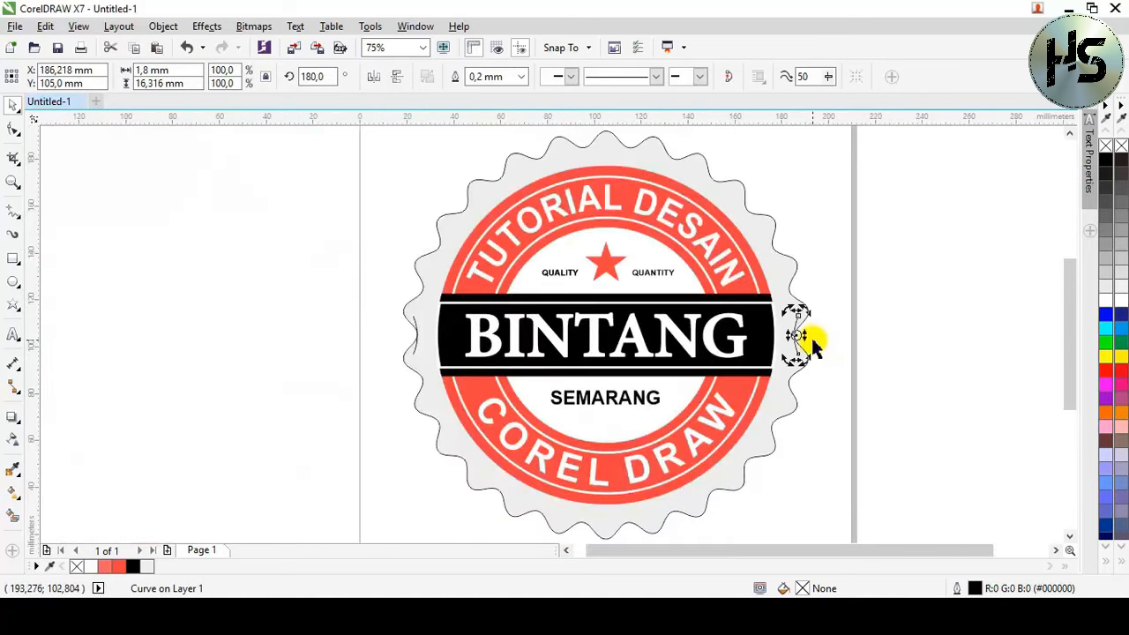
left_click(867, 364)
scroll(867, 362, "right", 2)
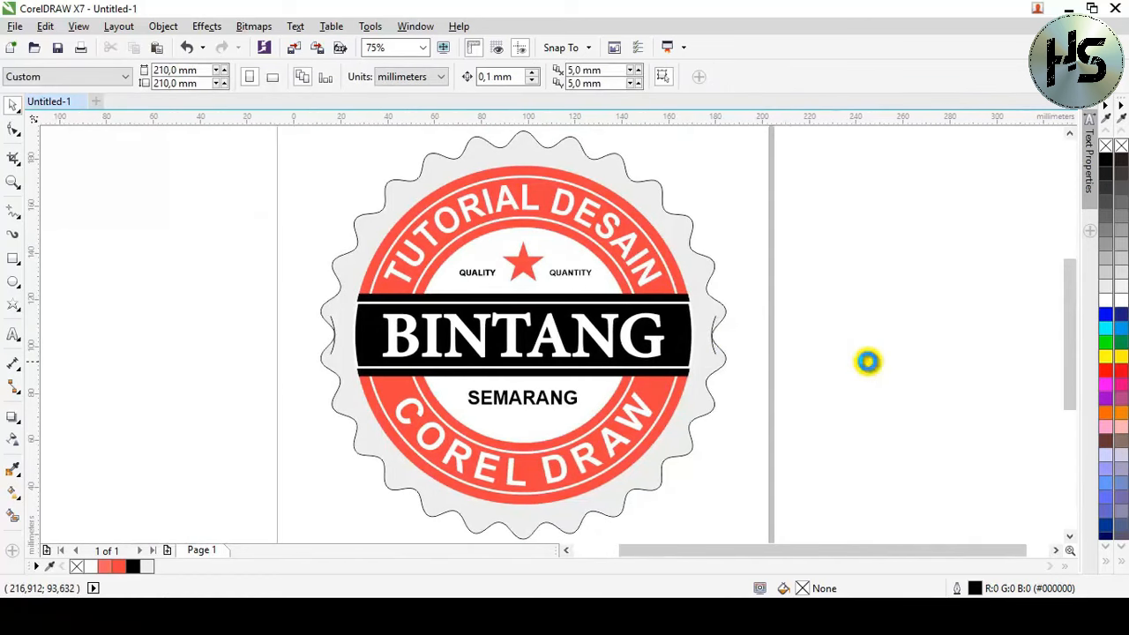
Step: Group the two opposite border arcs into one object
left_click(715, 325)
key("shift")
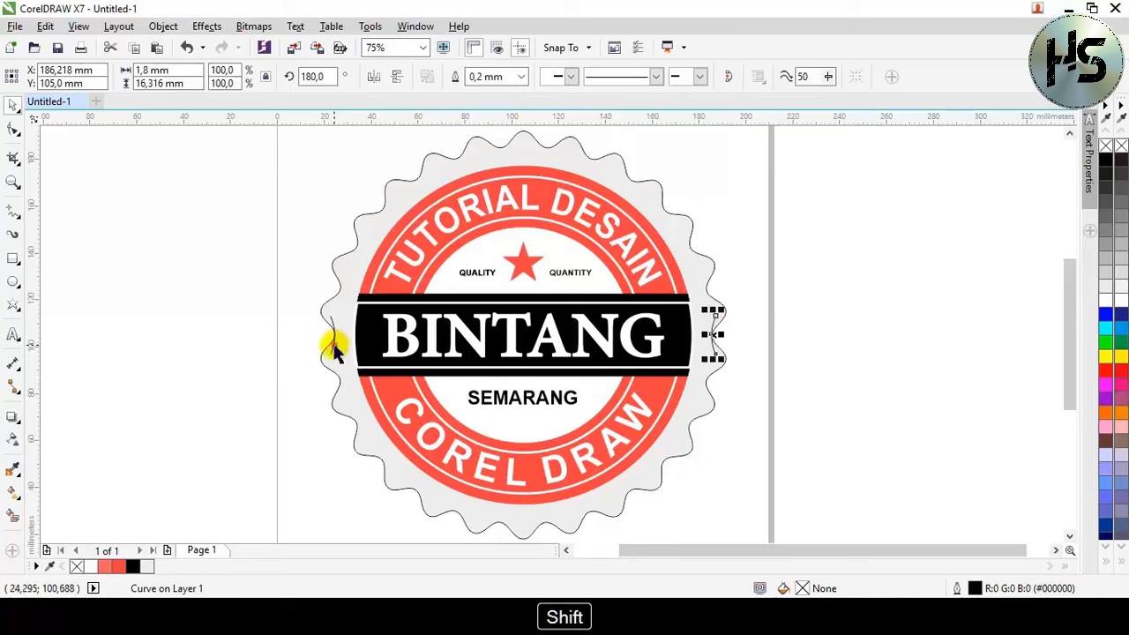
left_click(332, 348, "shift")
key("ctrl+g")
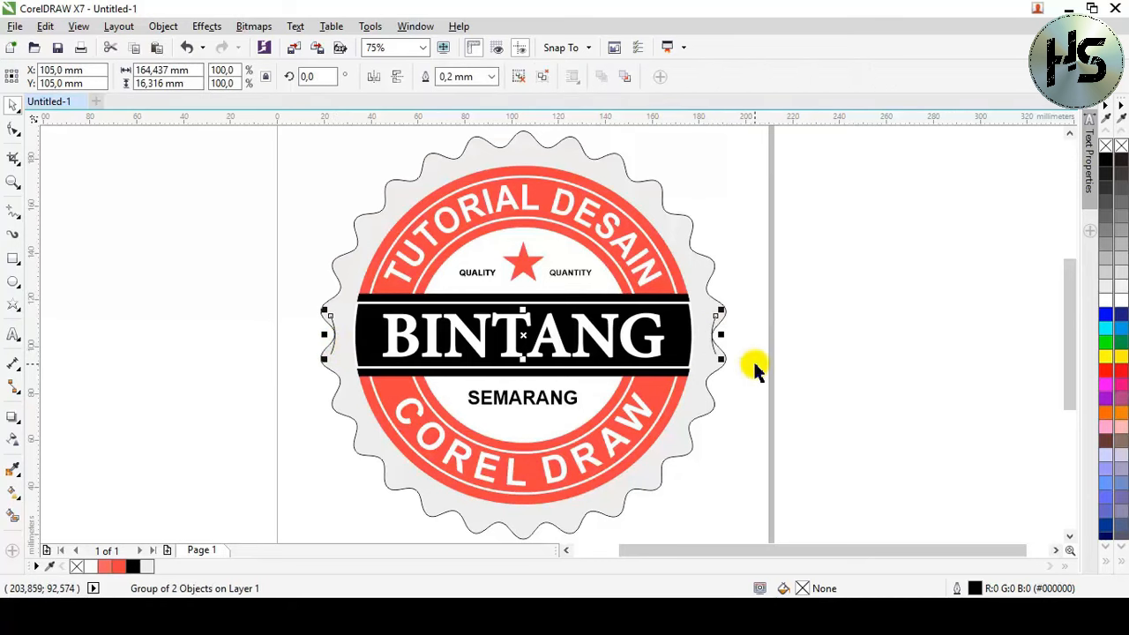
Step: Duplicate the arc pair twice around the badge centre, rotating the copies to about 13.6° and 27.4°
key("ctrl+c")
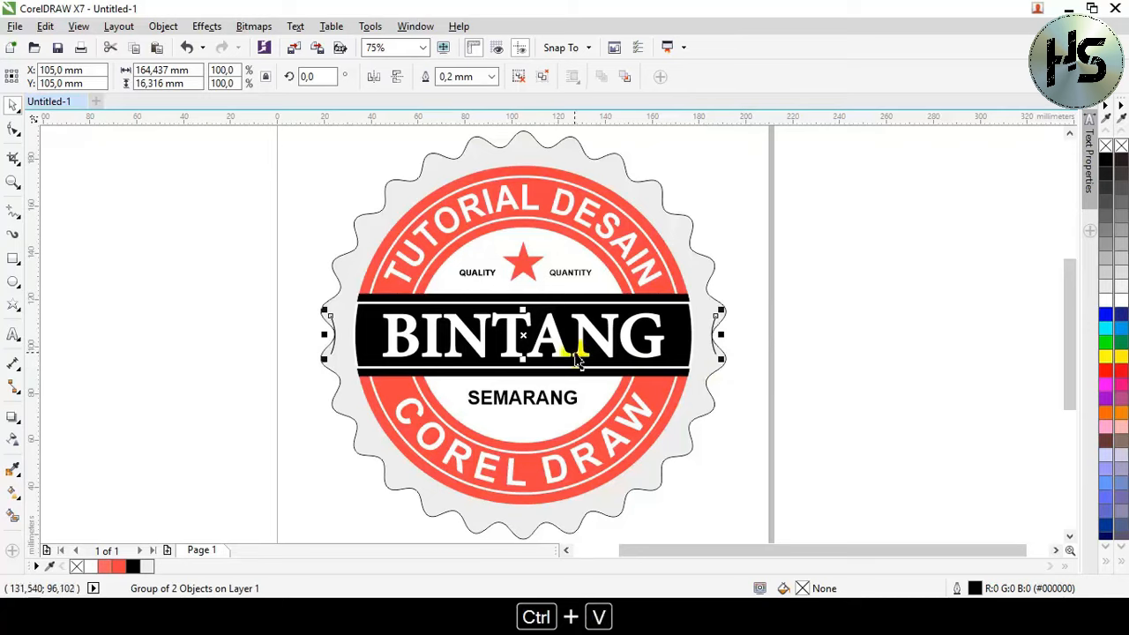
left_click(523, 333)
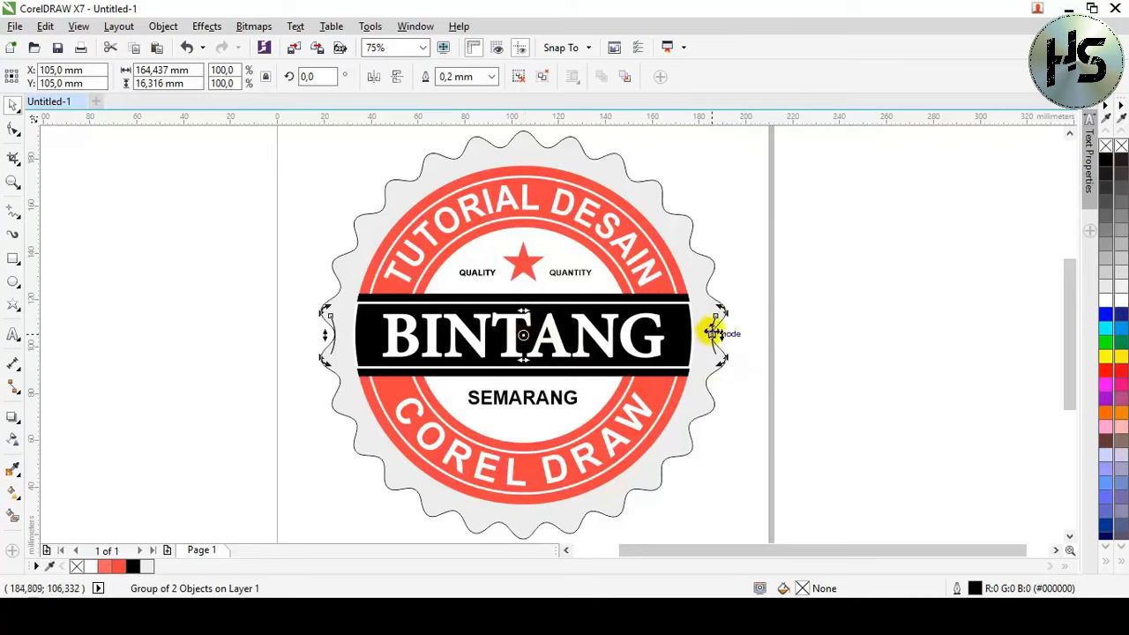
left_click_drag(724, 310, 708, 265)
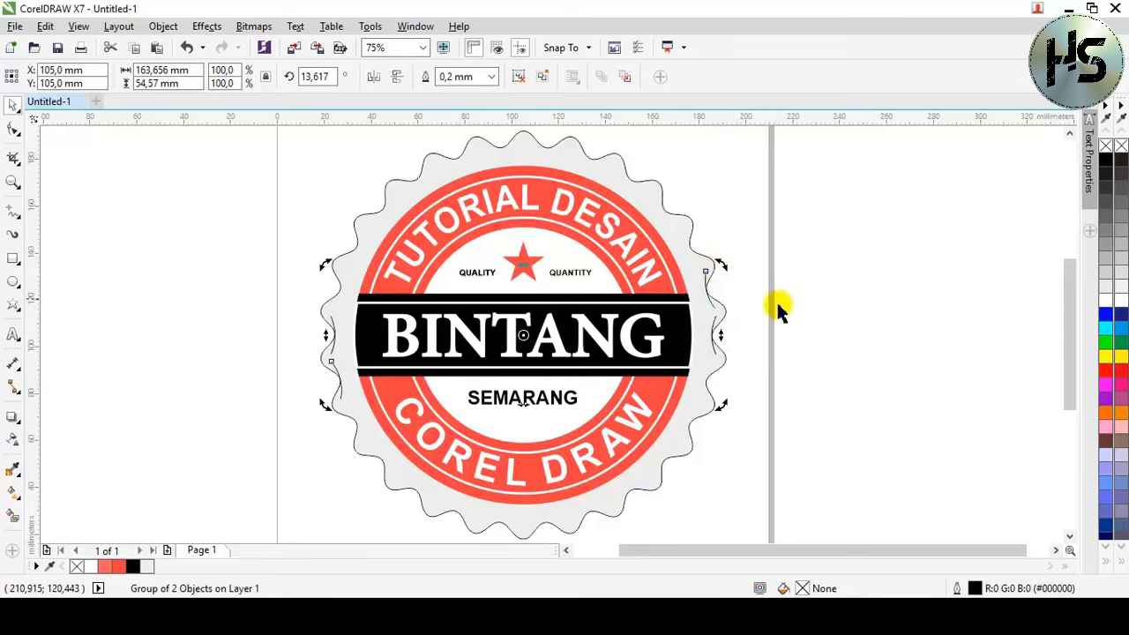
key("ctrl+c")
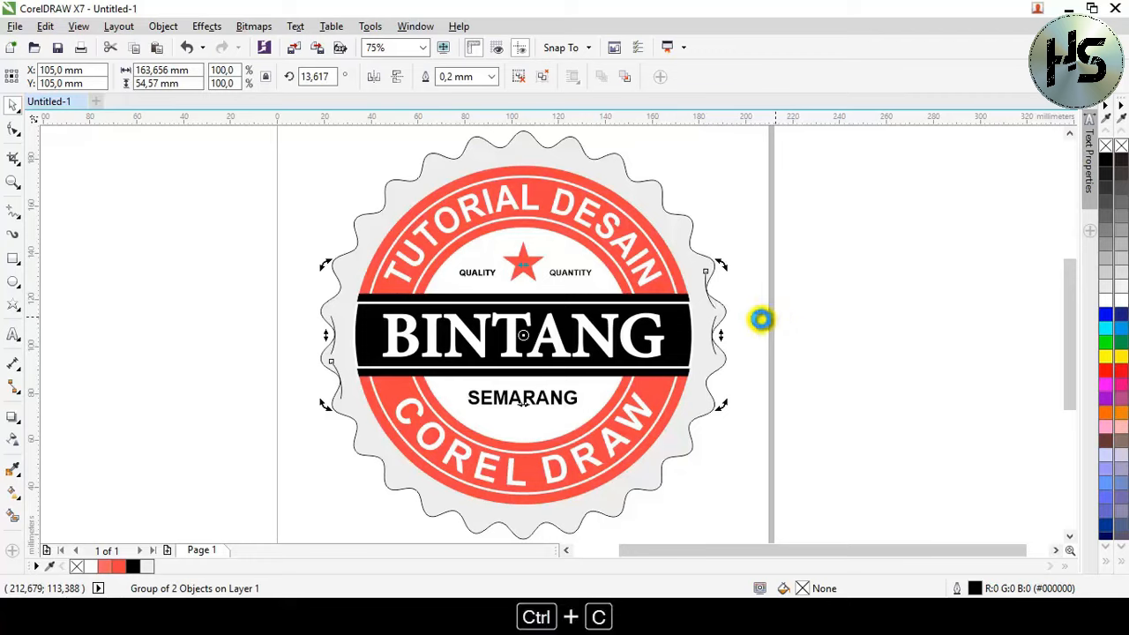
key("ctrl+v")
left_click_drag(723, 268, 706, 218)
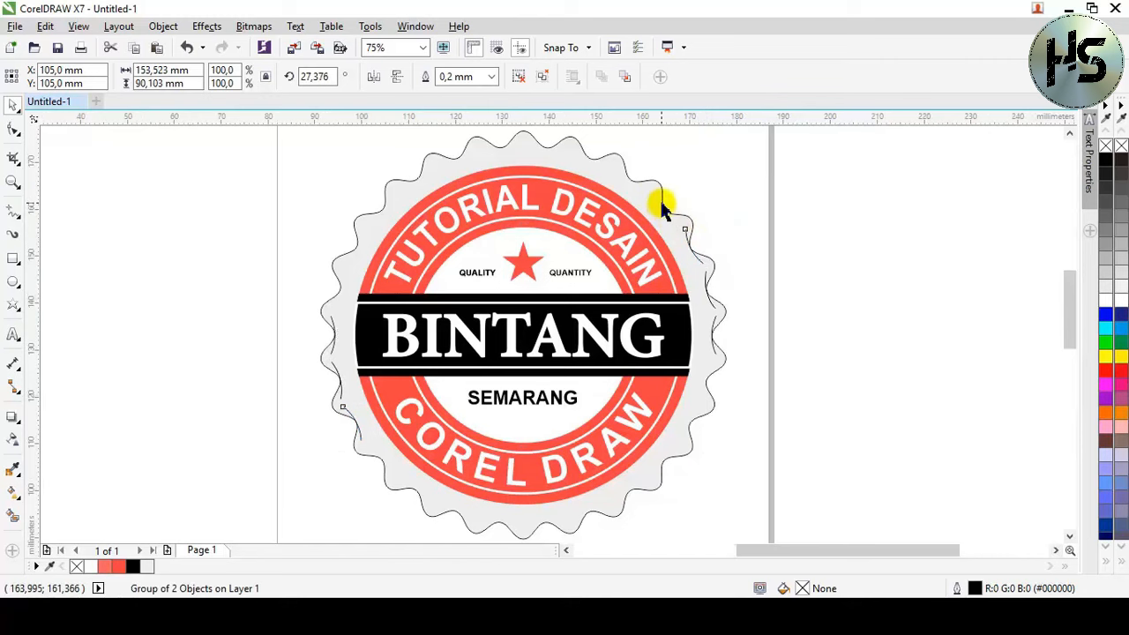
Step: Duplicate the arc pair further along the wavy border, rotating copies to about 41.3°, 55.4°, 69° and 82.8°
scroll(661, 207, "up", 1)
scroll(764, 310, "up", 1)
key("ctrl+c")
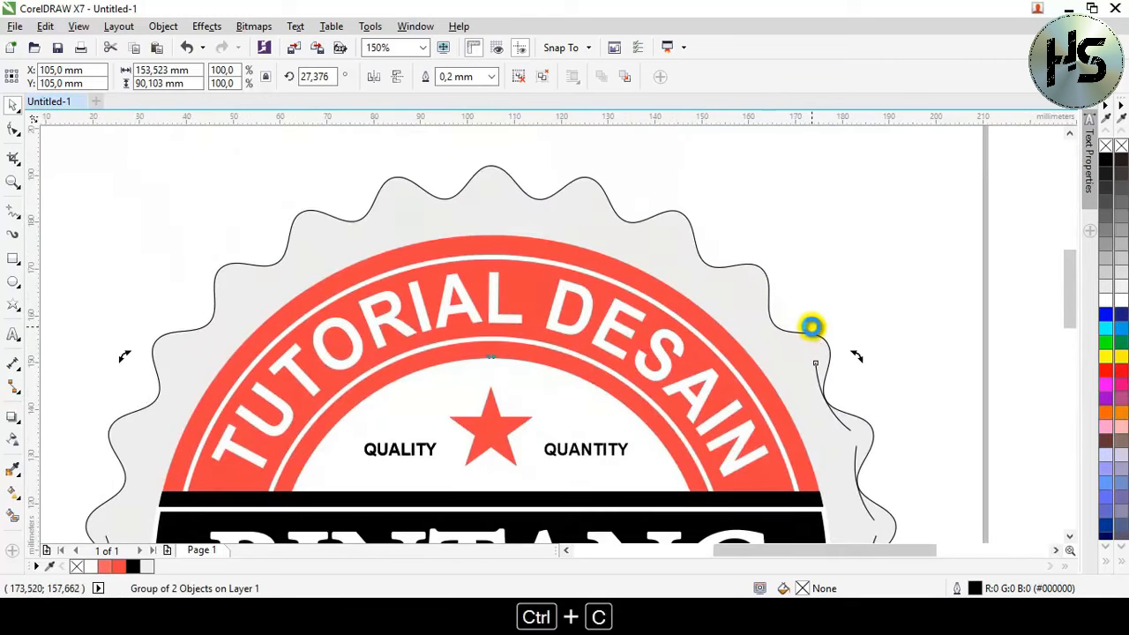
key("ctrl+v")
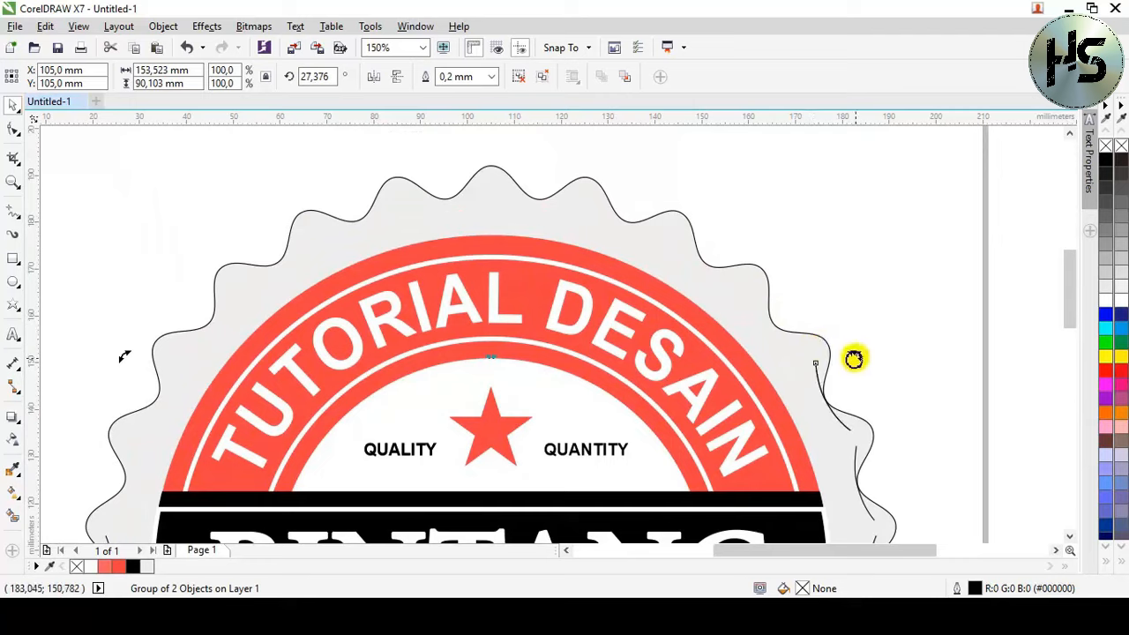
left_click_drag(855, 358, 806, 270)
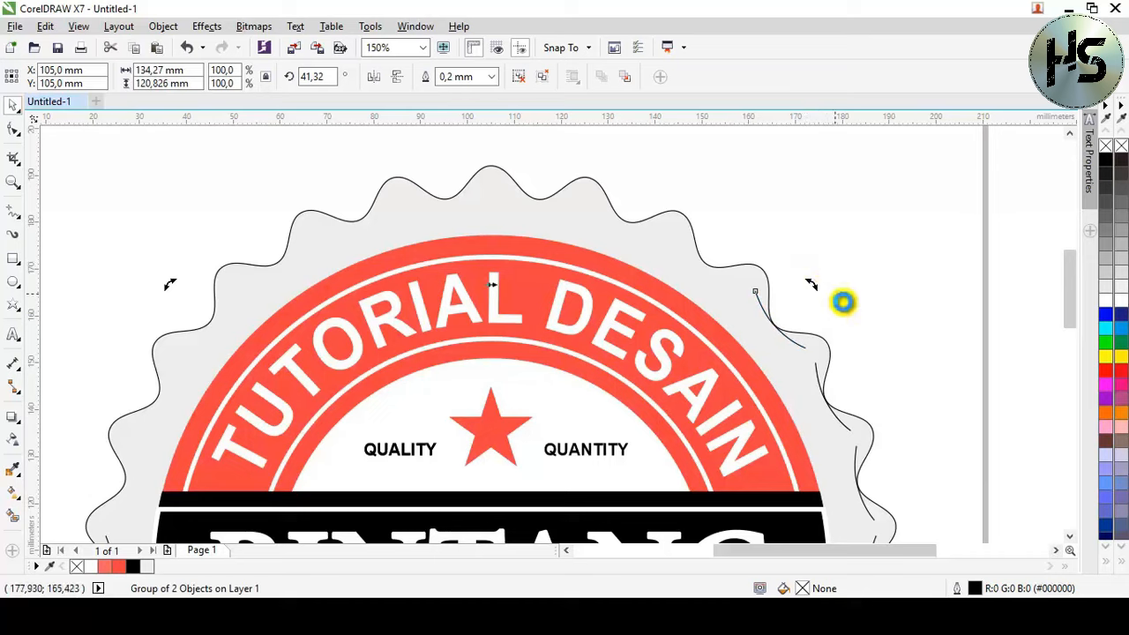
left_click_drag(844, 303, 673, 146)
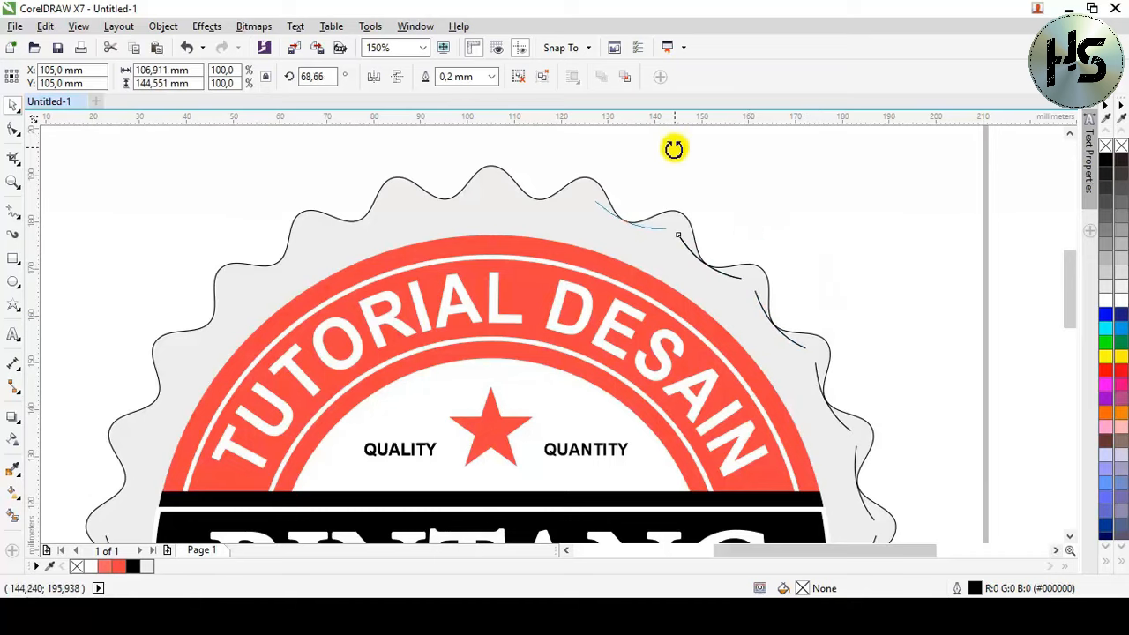
left_click_drag(670, 195, 677, 225)
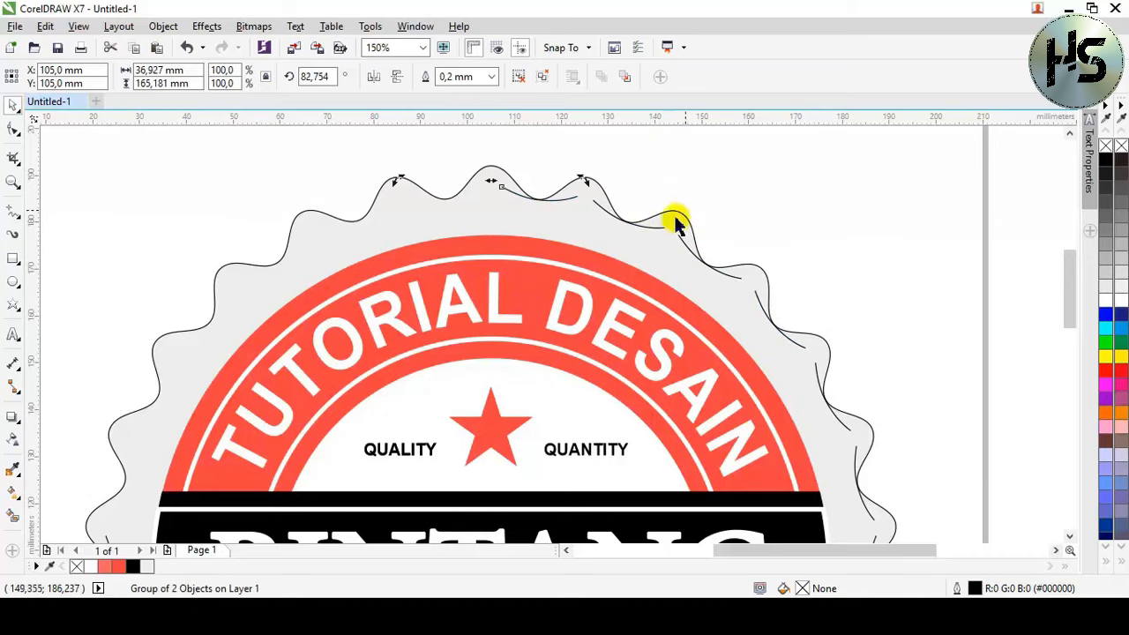
Step: Duplicate the six rotated arc pairs together and mirror the copies horizontally onto the remaining border waves
left_click(663, 231, "shift")
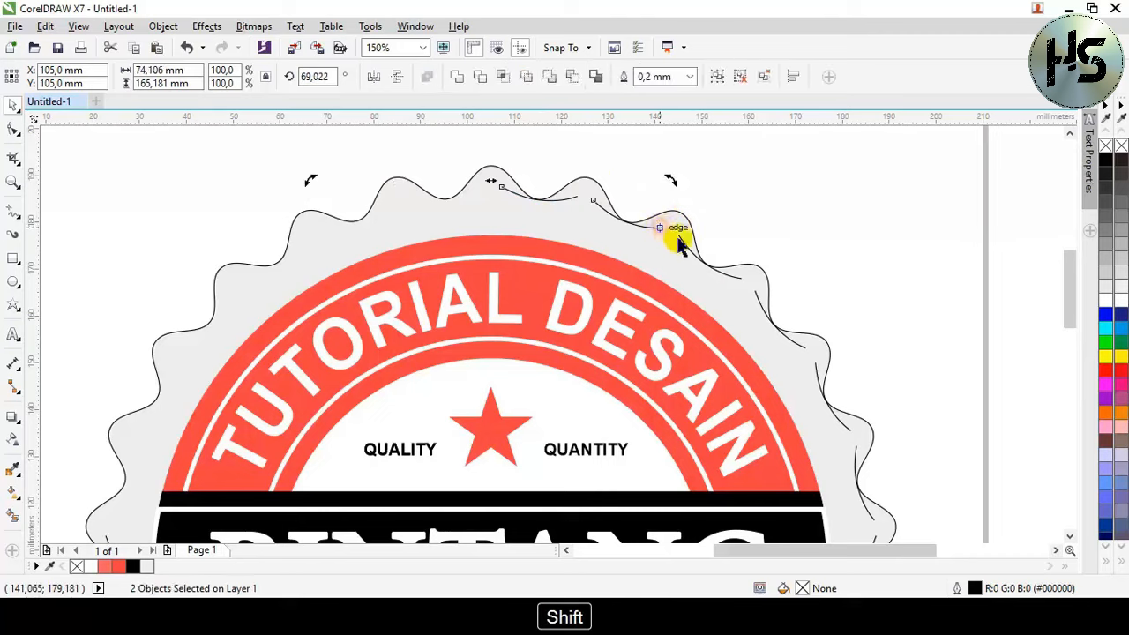
left_click(741, 291, "shift")
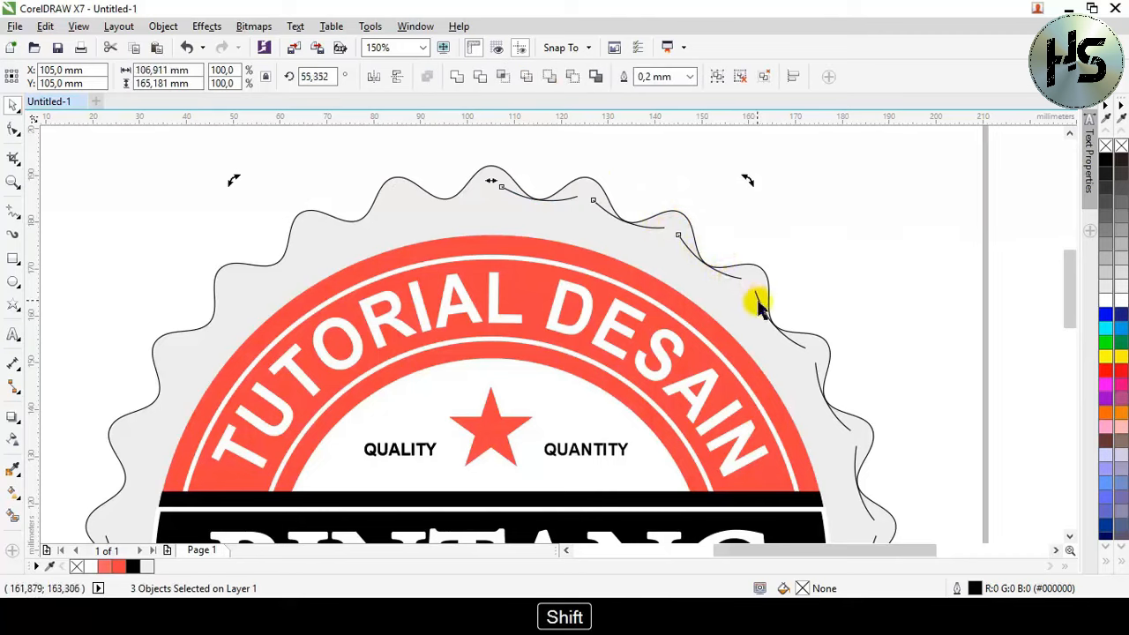
left_click(757, 304, "shift")
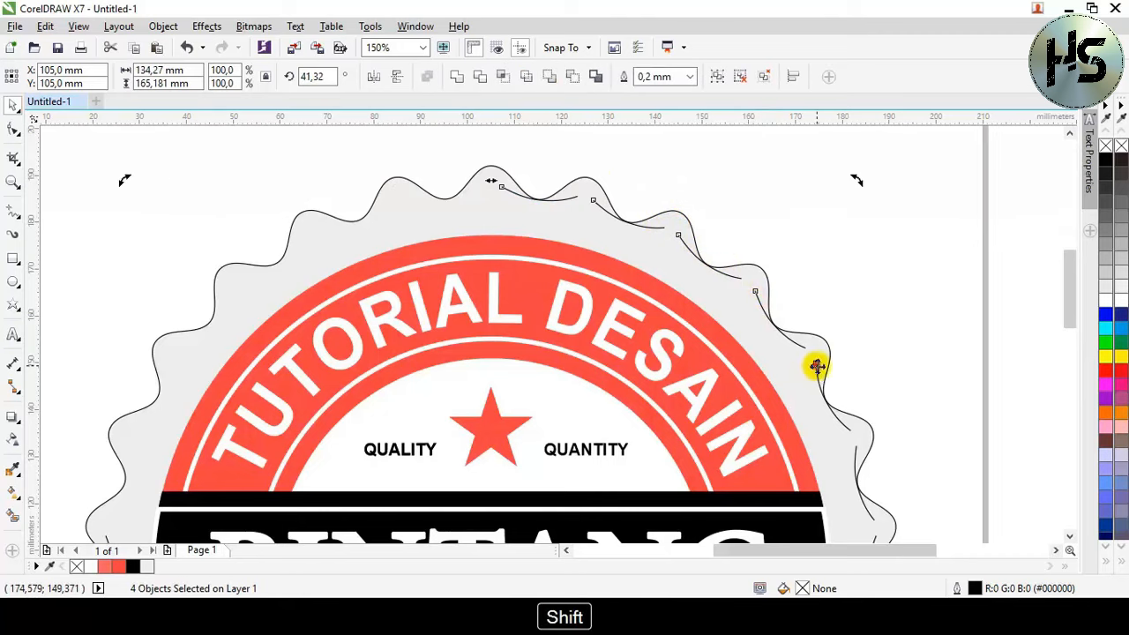
left_click(855, 402, "shift")
scroll(856, 402, "down", 2)
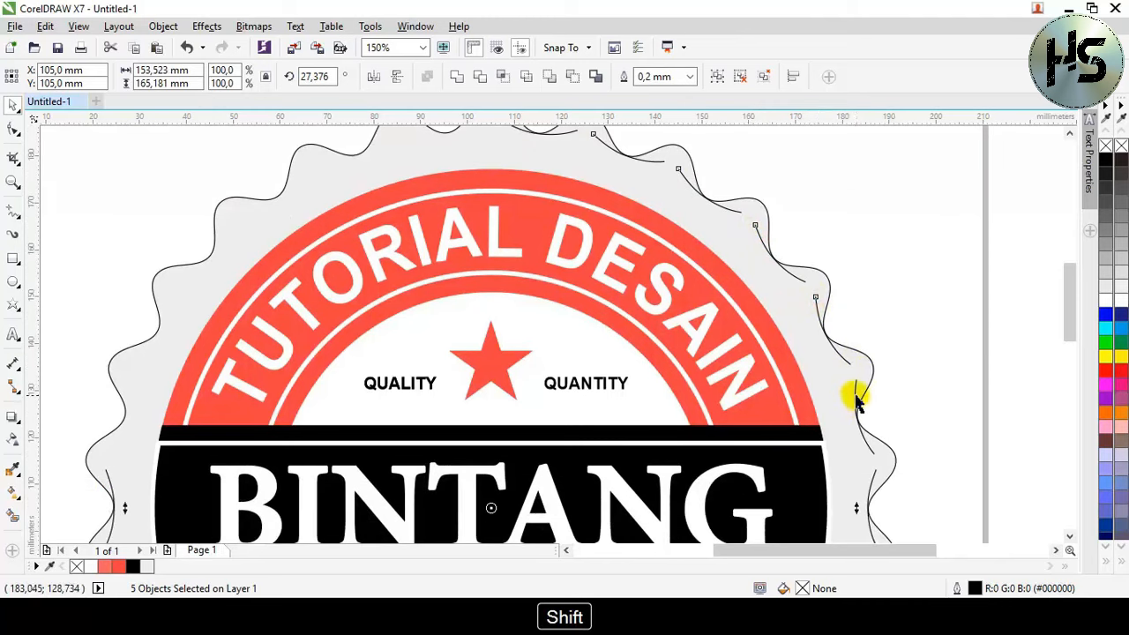
left_click(857, 395, "shift")
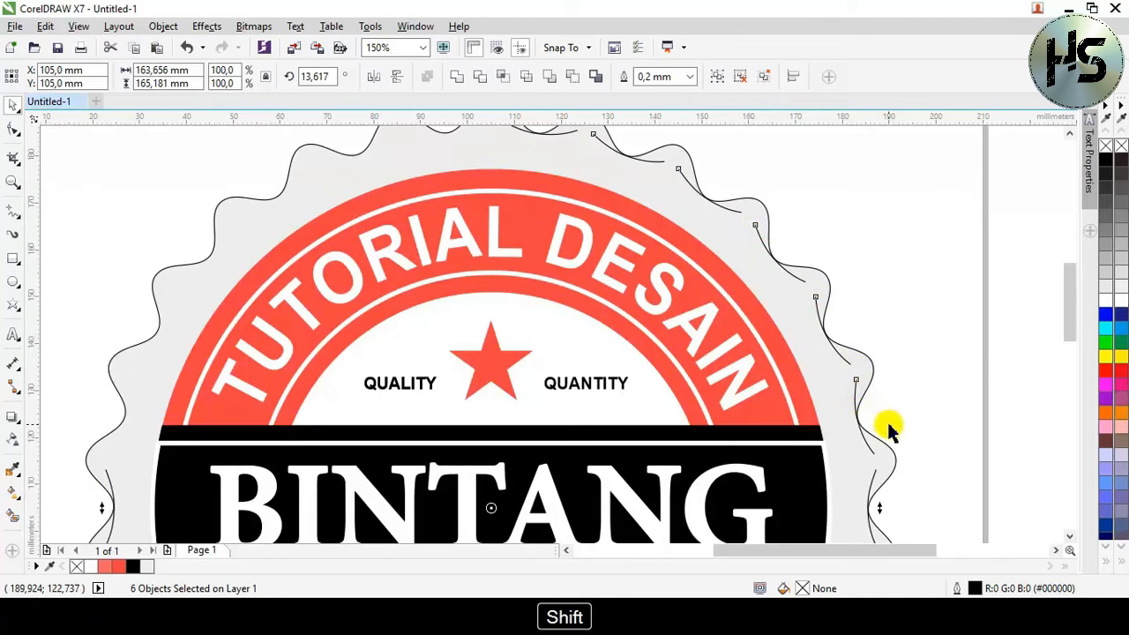
key("ctrl+c")
scroll(635, 353, "down", 1)
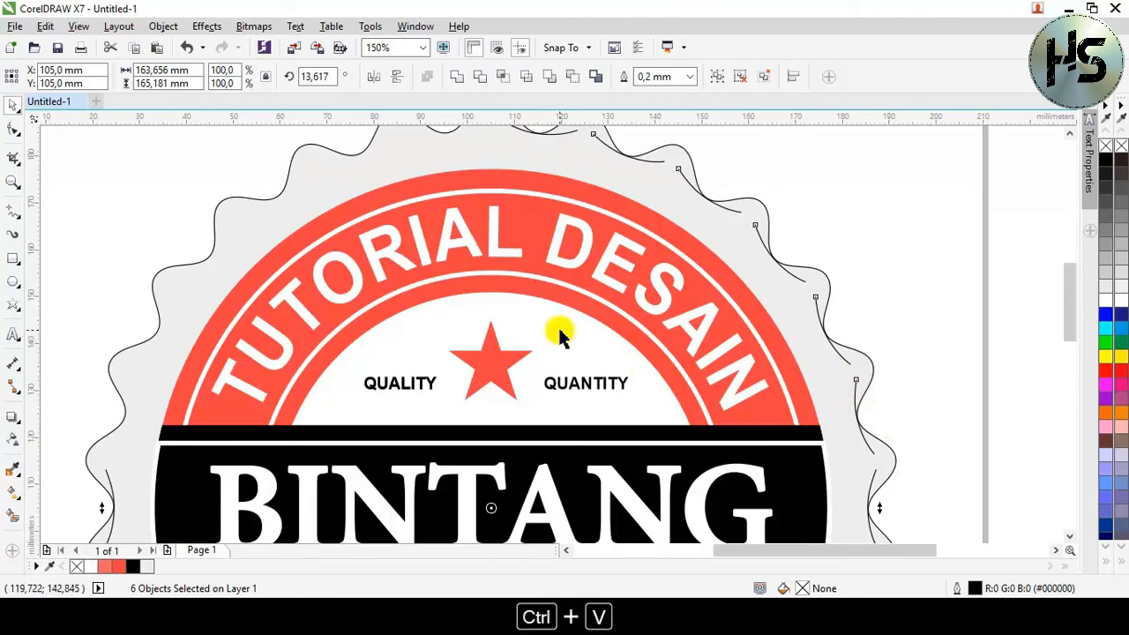
scroll(557, 326, "down", 1)
scroll(577, 342, "down", 3)
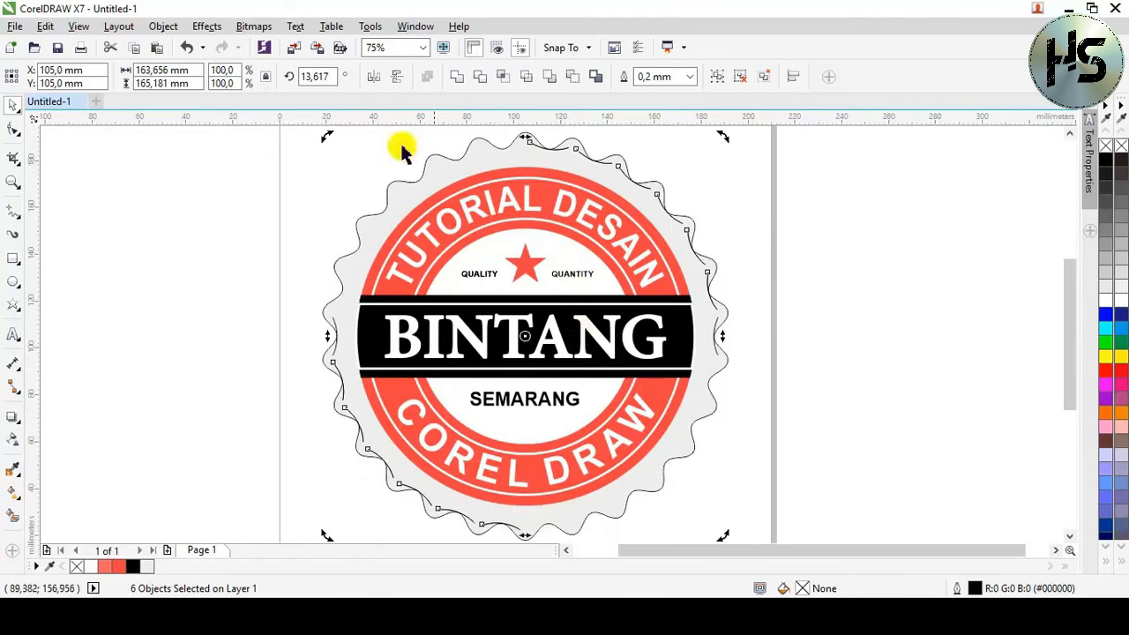
left_click(849, 272)
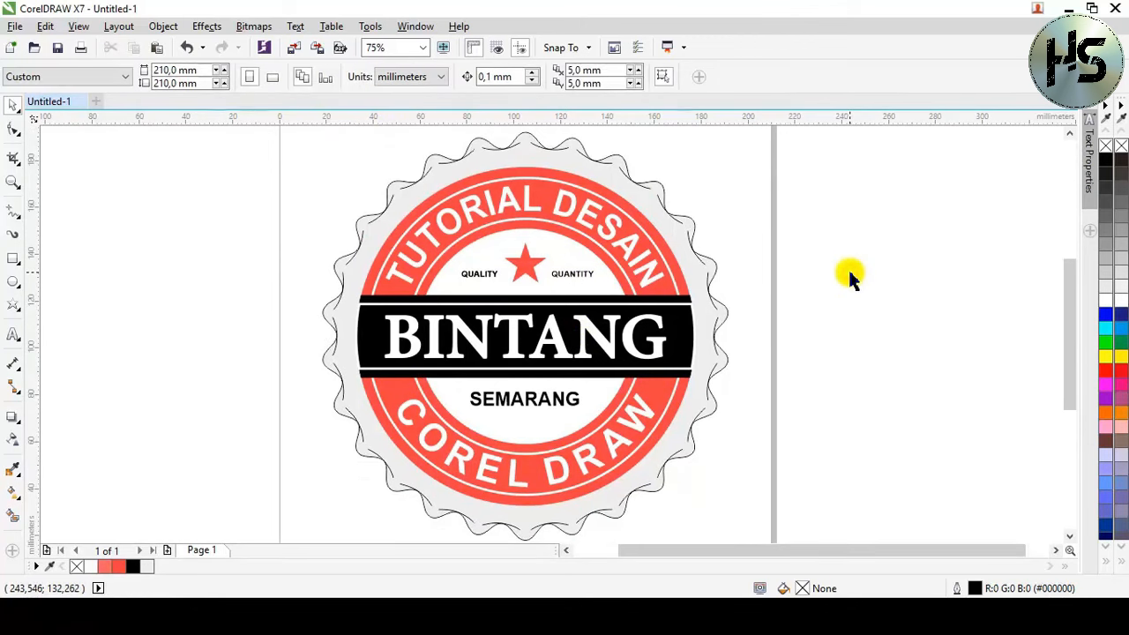
Step: Apply an elliptical fountain fill to the wavy 26-sided badge background
left_click(710, 256)
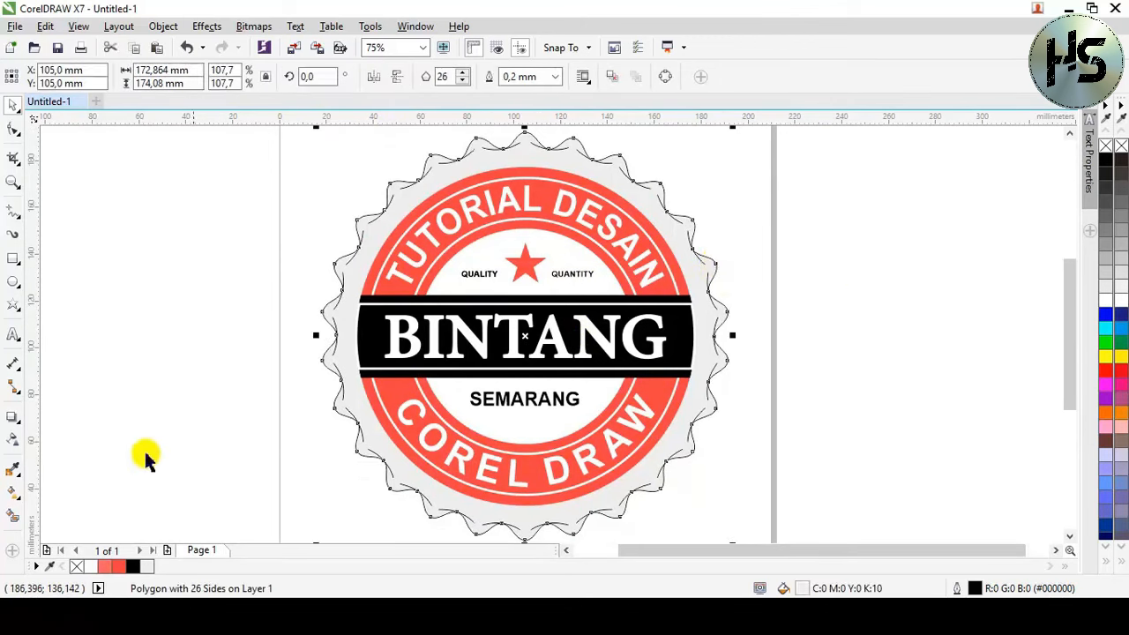
left_click(12, 492)
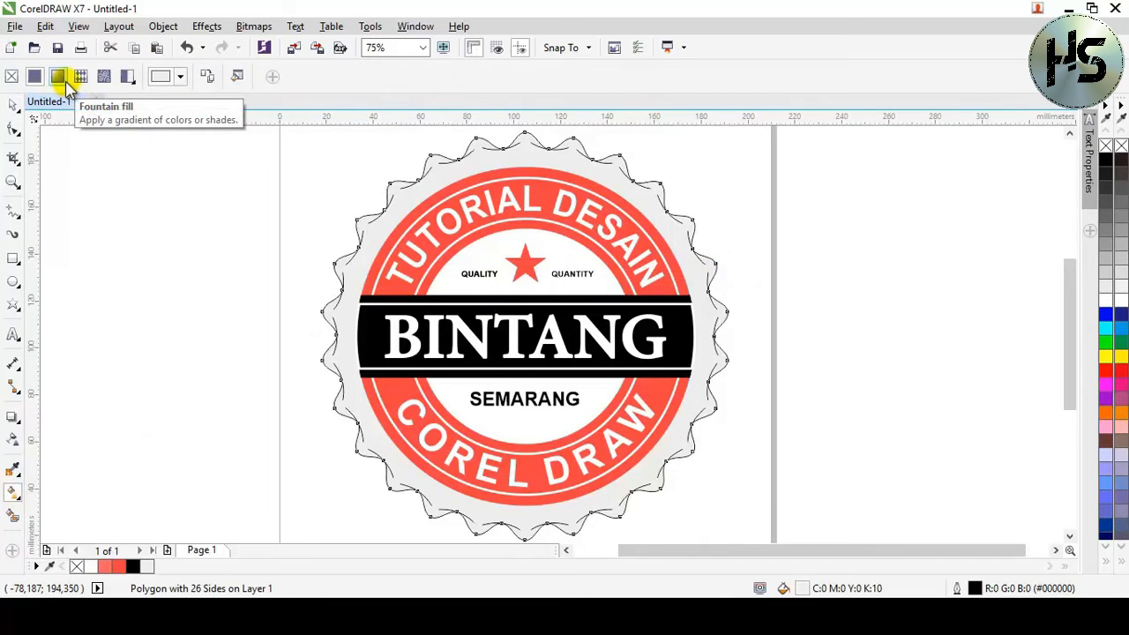
left_click(65, 79)
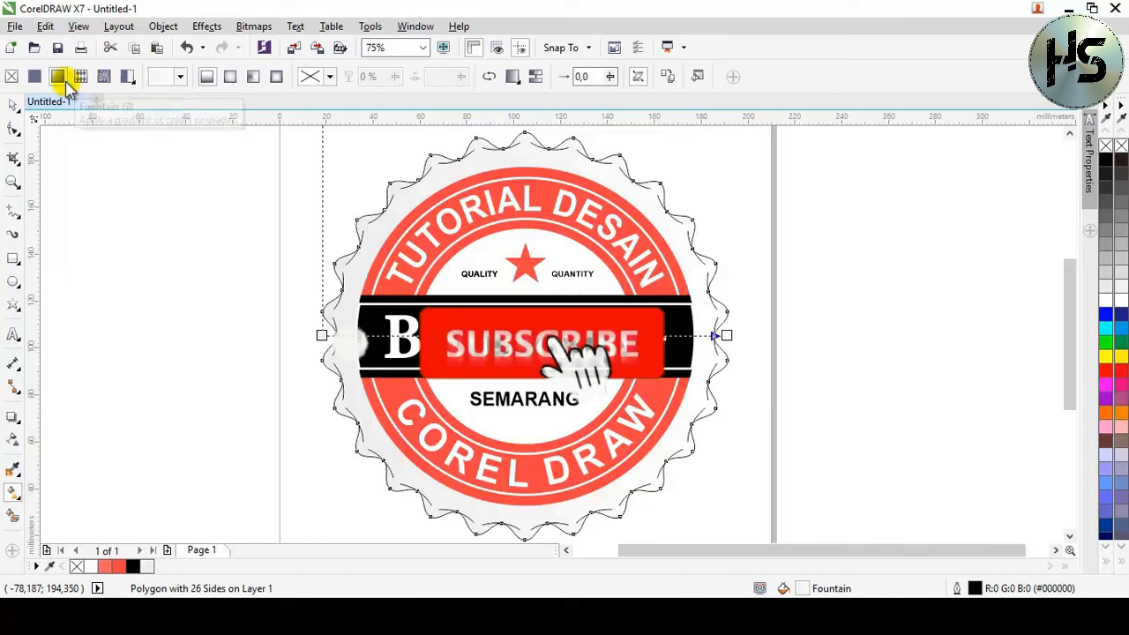
left_click(230, 78)
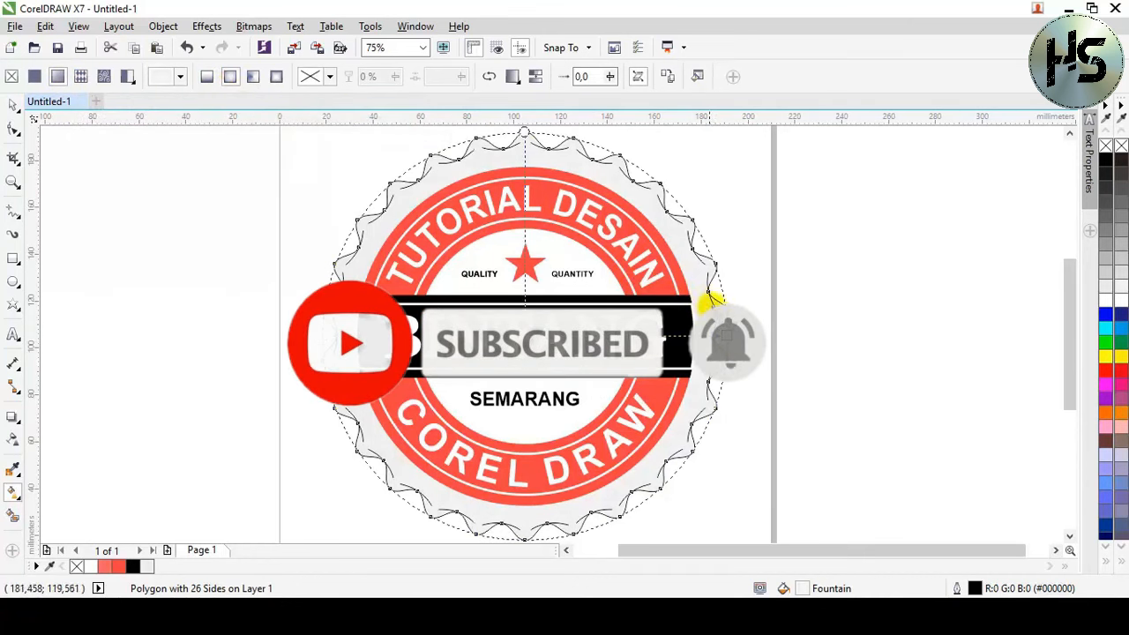
Step: Add a grey colour node near the outer end of the background's gradient and shift it slightly further outward
mouse_move(716, 330)
left_mouse_down()
mouse_move(829, 336)
mouse_move(696, 339)
left_mouse_up()
left_click(829, 339)
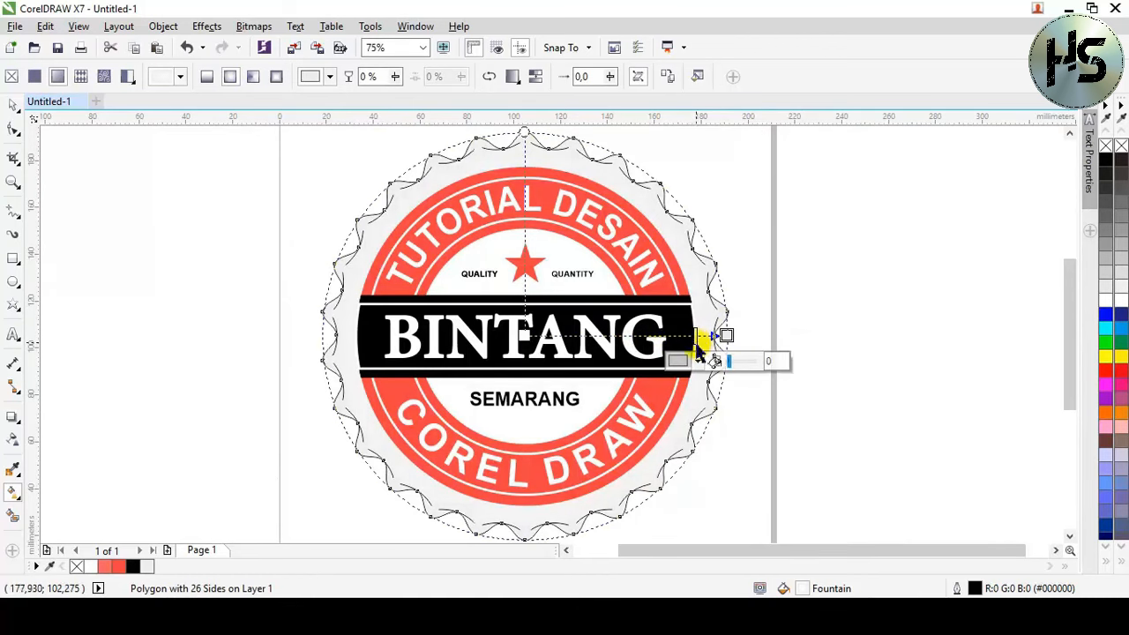
left_click_drag(696, 337, 706, 335)
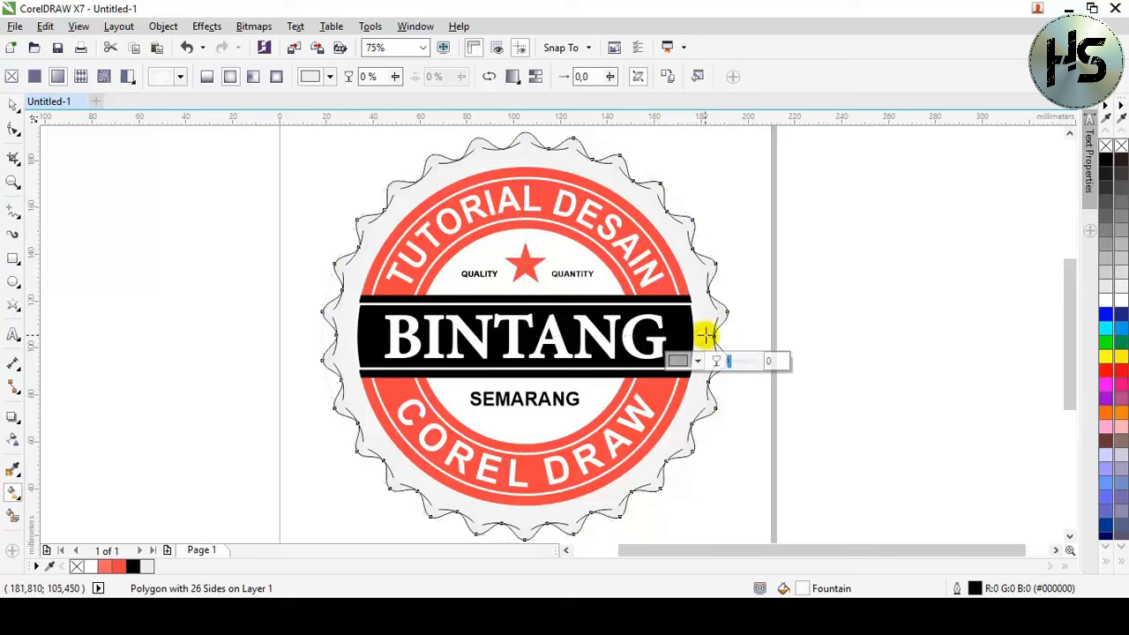
left_click(831, 320)
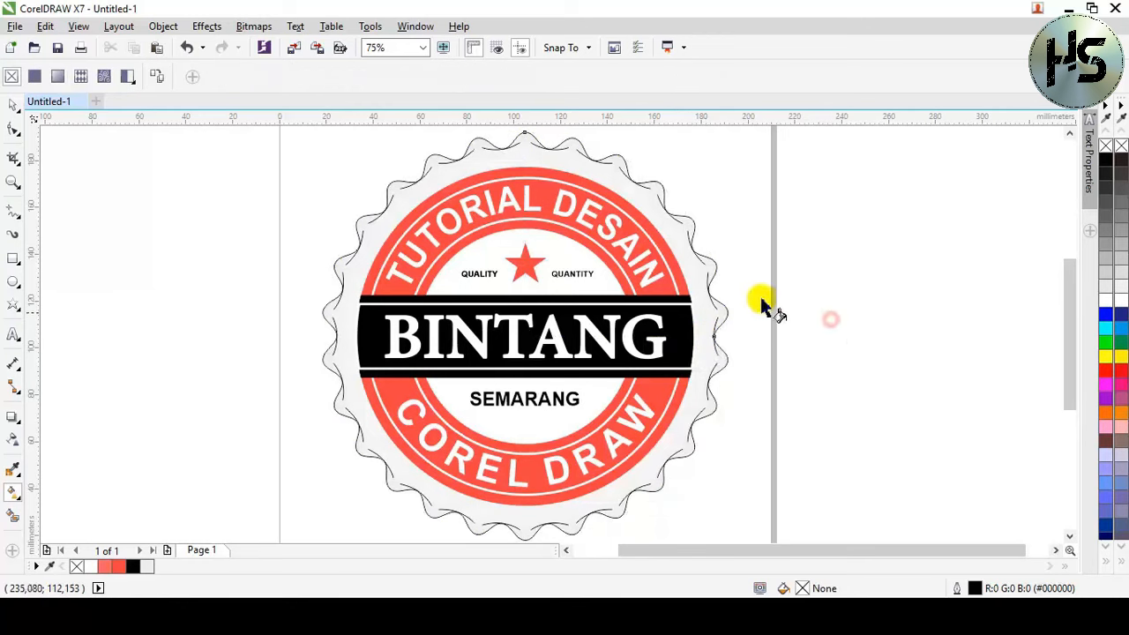
key("space")
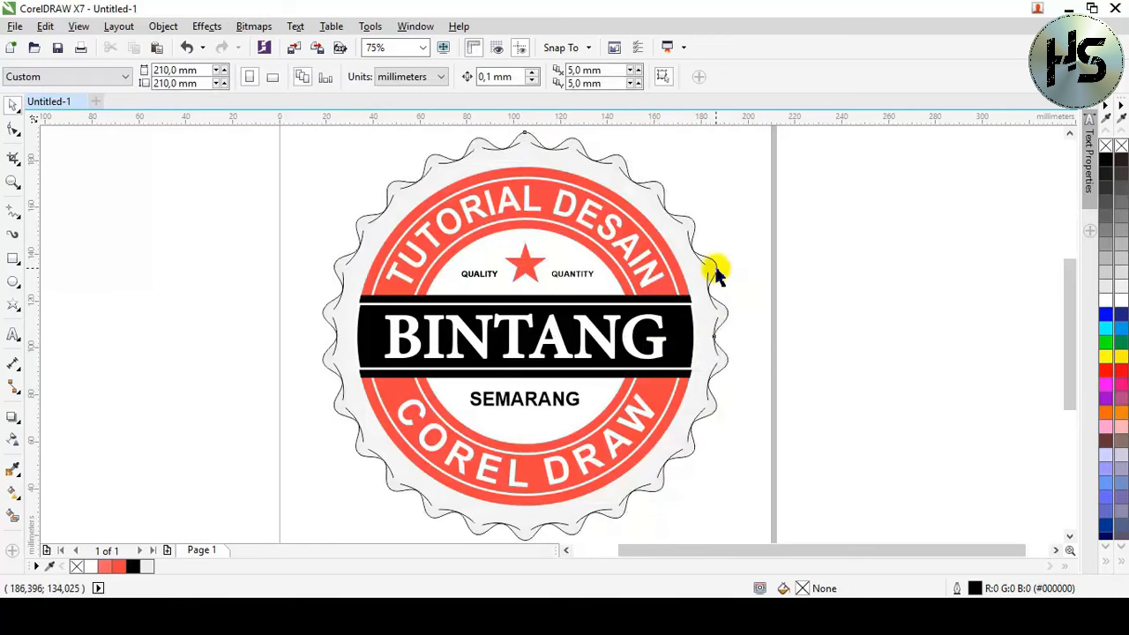